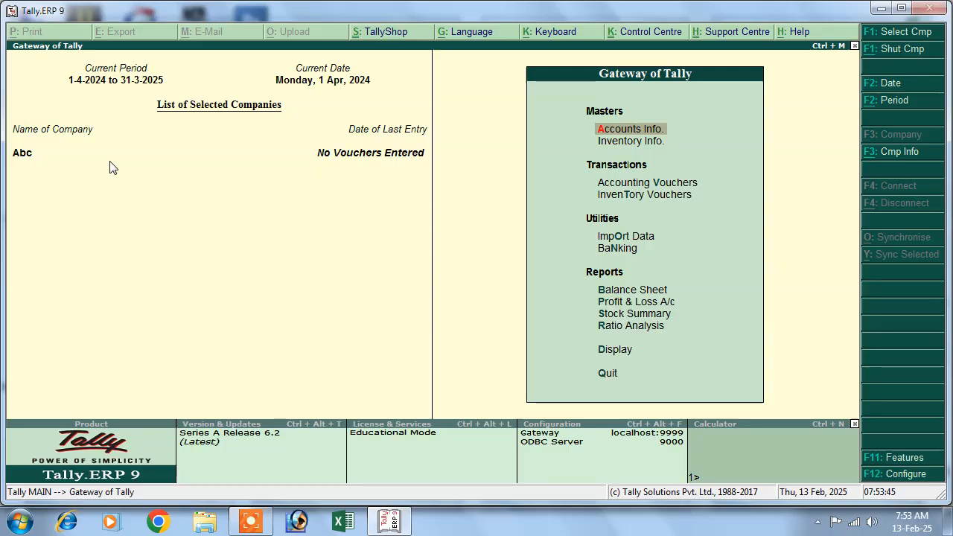
Step: In the company's accounting features, enable bill-wise details for non-trading accounts, interest calculation and its advanced parameters
{"action": "left_click", "coordinate": [871, 458]}
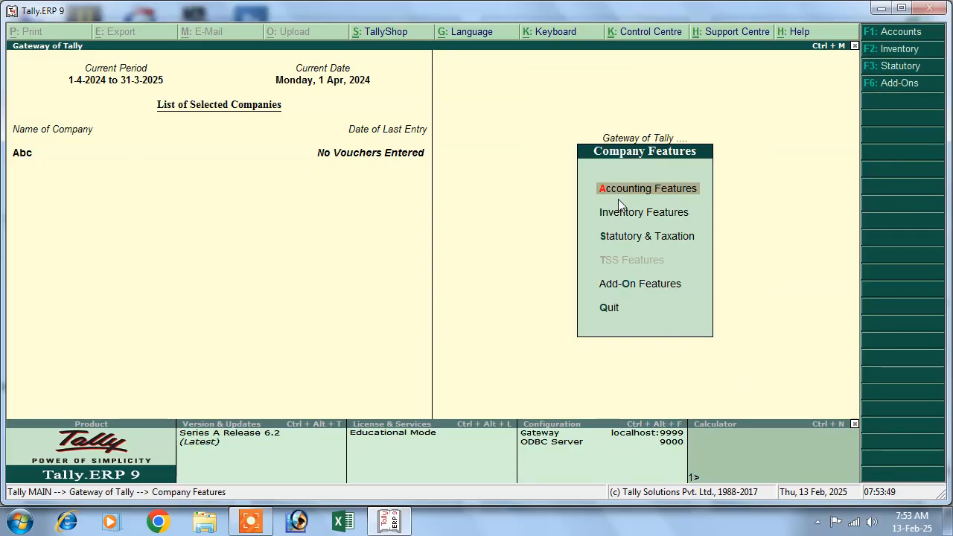
{"action": "left_click", "coordinate": [617, 192]}
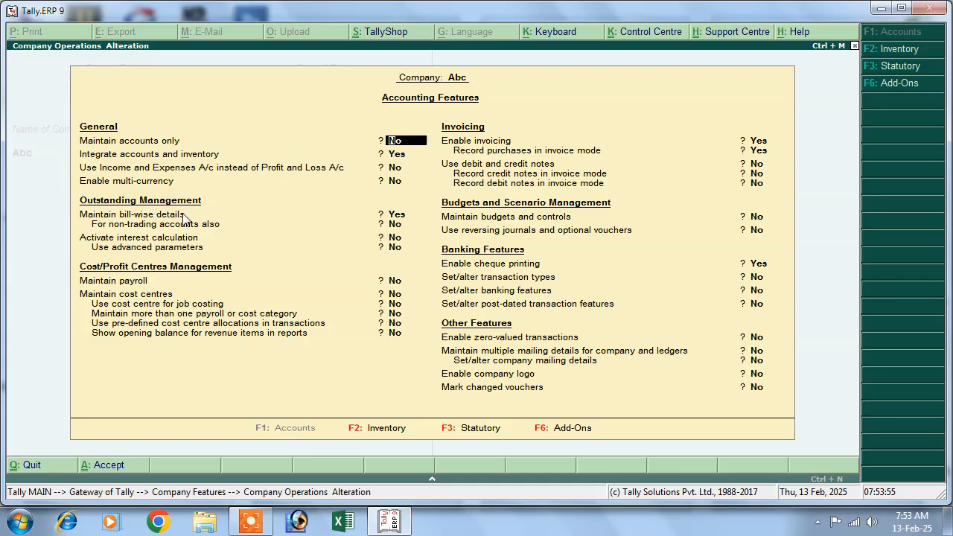
{"action": "left_click", "coordinate": [110, 216]}
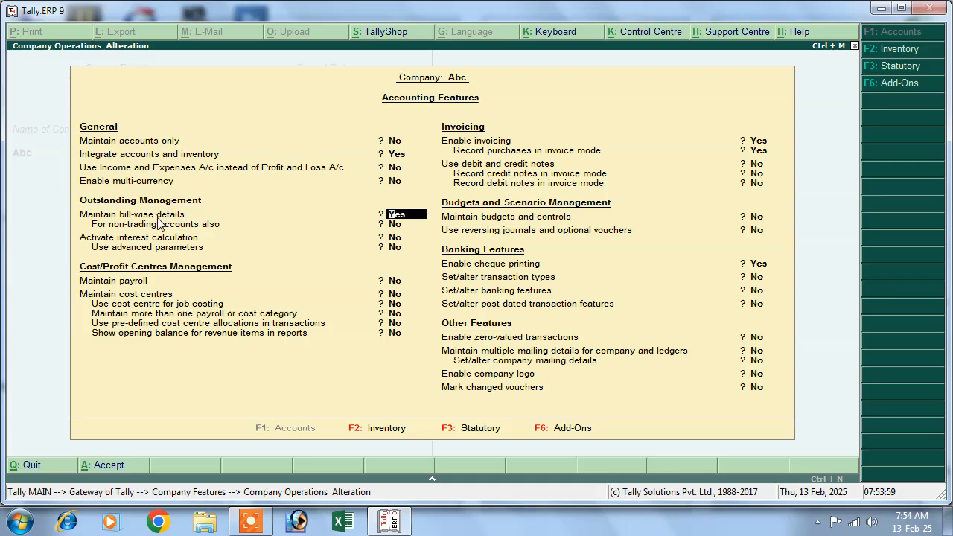
{"action": "left_click", "coordinate": [393, 225]}
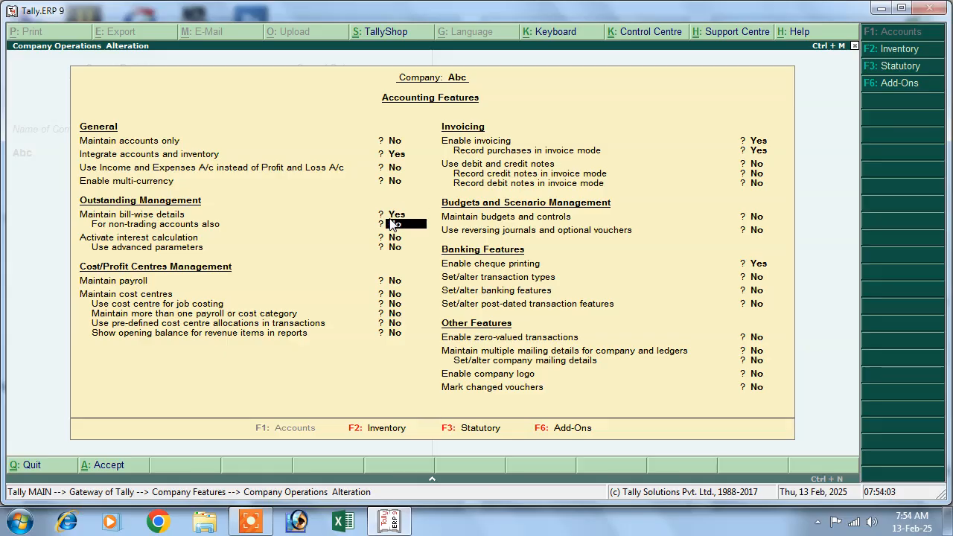
{"action": "type", "text": "y"}
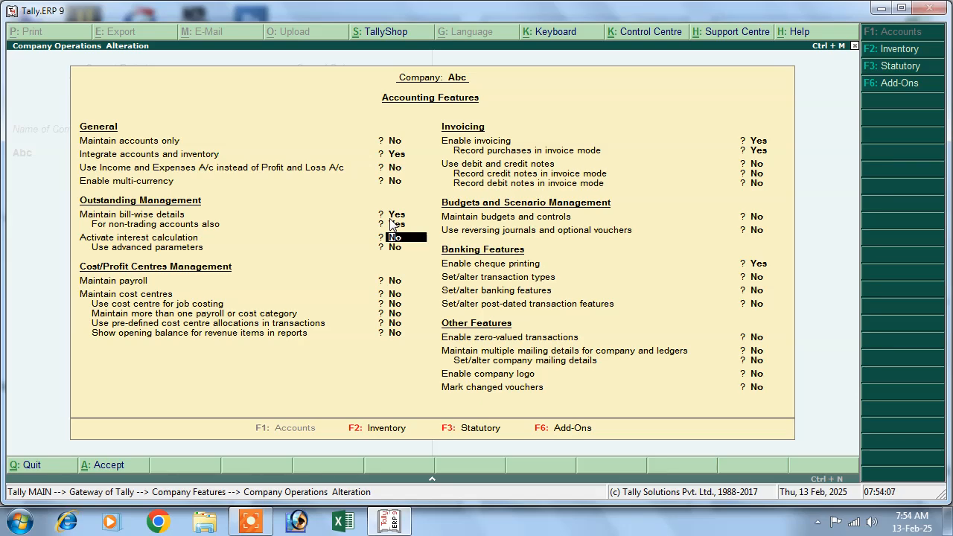
{"action": "type", "text": "y"}
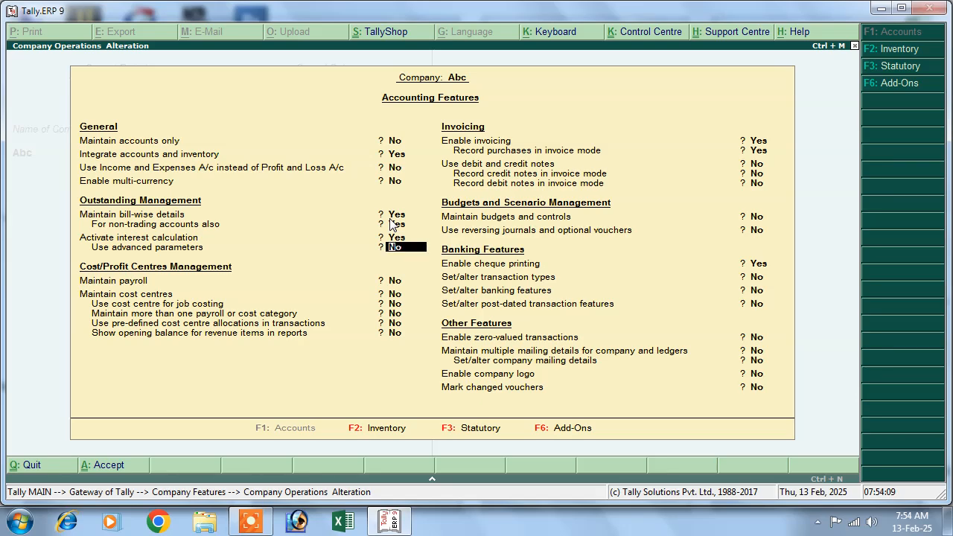
{"action": "type", "text": "y"}
Step: Keep the remaining accounting features as they are, save the feature settings and return to the Gateway of Tally
{"action": "key", "text": "Return"}
{"action": "key", "text": "Return"}
{"action": "key", "text": "Return"}
{"action": "key", "text": "Return"}
{"action": "key", "text": "Return"}
{"action": "key", "text": "Return"}
{"action": "key", "text": "Return"}
{"action": "key", "text": "Return"}
{"action": "key", "text": "Return"}
{"action": "key", "text": "Return"}
{"action": "key", "text": "Return"}
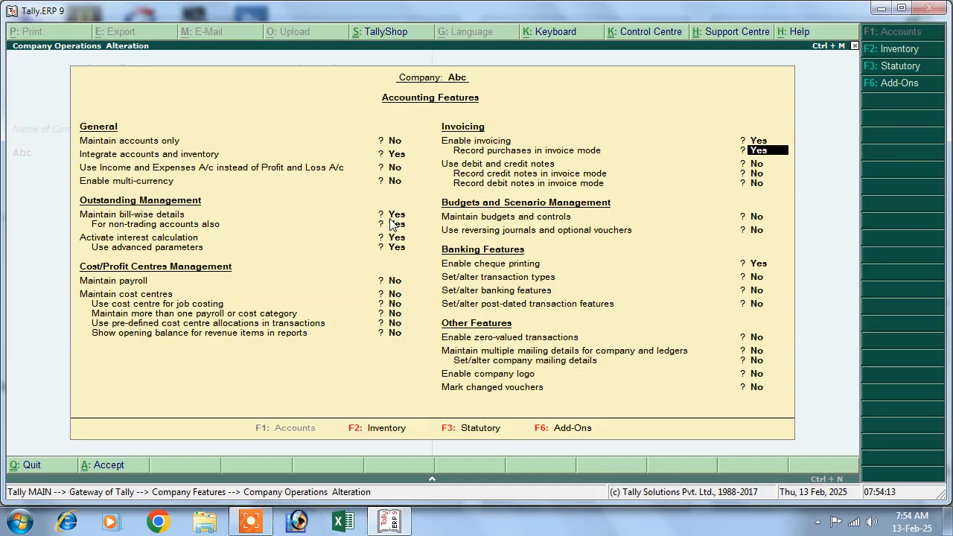
{"action": "key", "text": "Return"}
{"action": "key", "text": "Return"}
{"action": "key", "text": "Return"}
{"action": "key", "text": "Return"}
{"action": "key", "text": "Return"}
{"action": "key", "text": "y"}
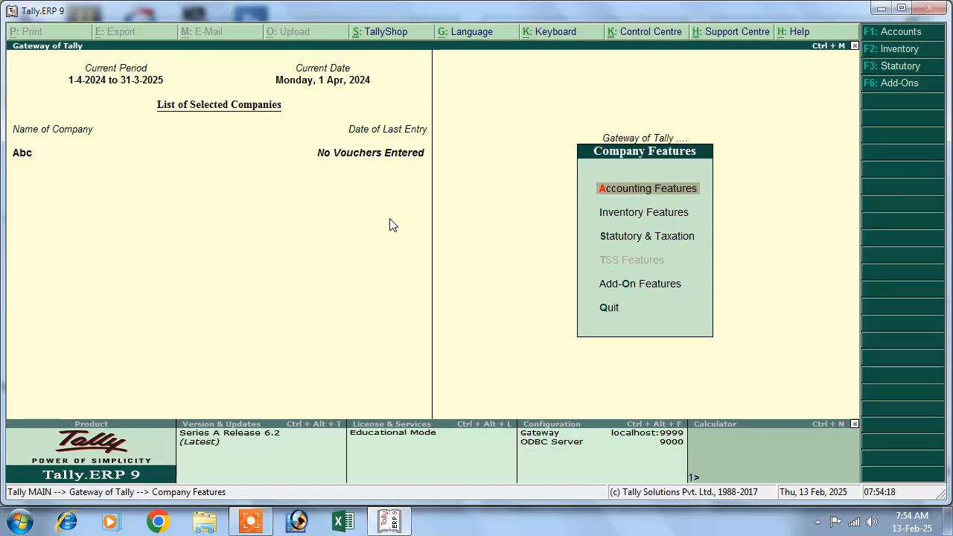
{"action": "key", "text": "Escape"}
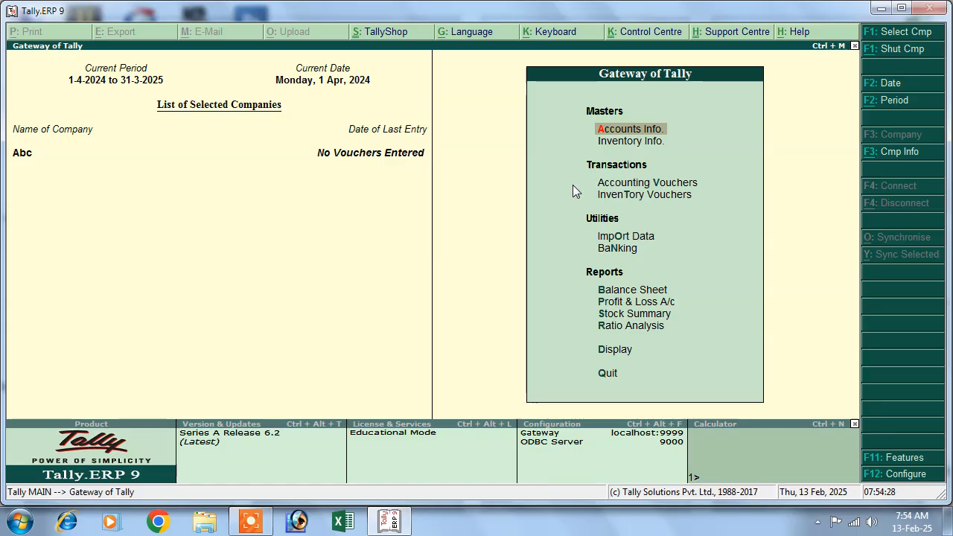
Step: Start a purchase voucher with supplier invoice number 01 dated 1-Apr-2024
{"action": "left_click", "coordinate": [637, 186]}
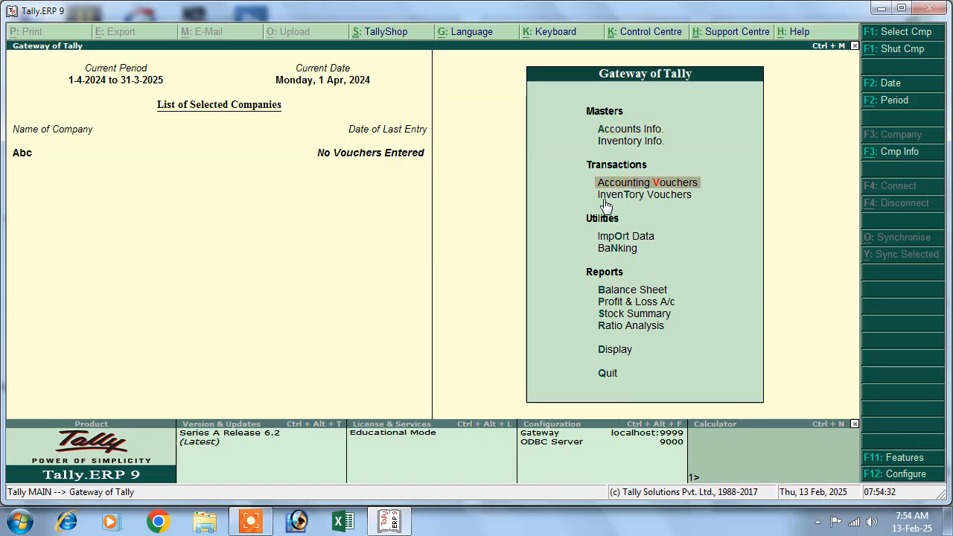
{"action": "key", "text": "Return"}
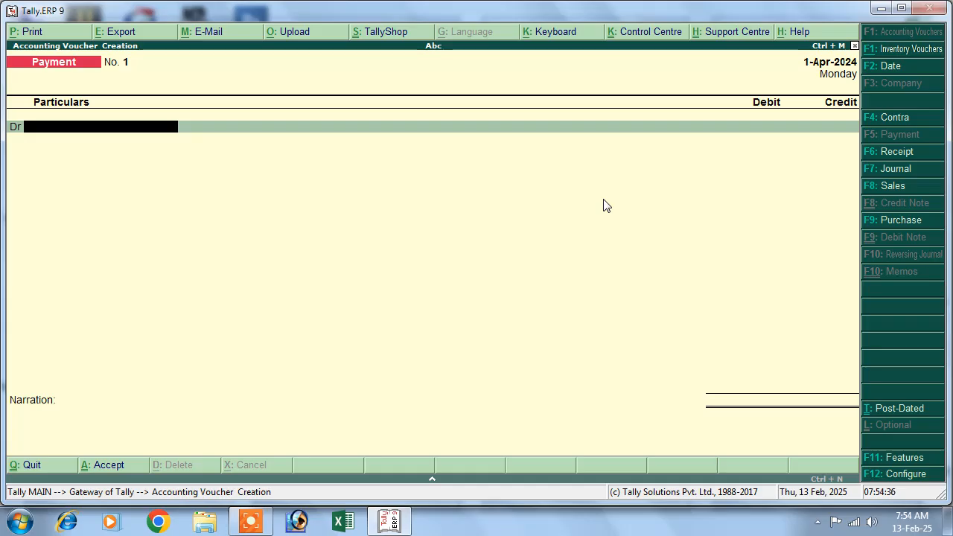
{"action": "left_click", "coordinate": [883, 221]}
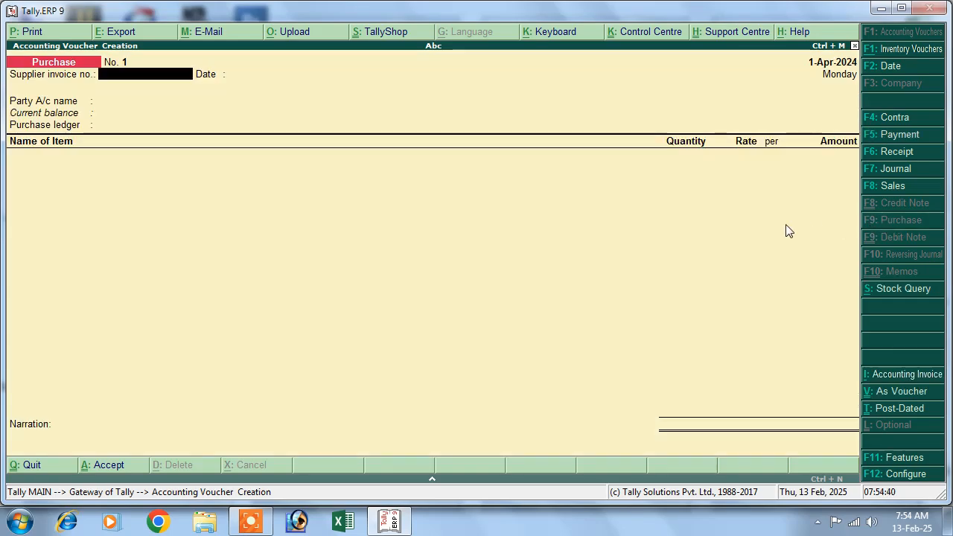
{"action": "type", "text": "01"}
{"action": "key", "text": "Return"}
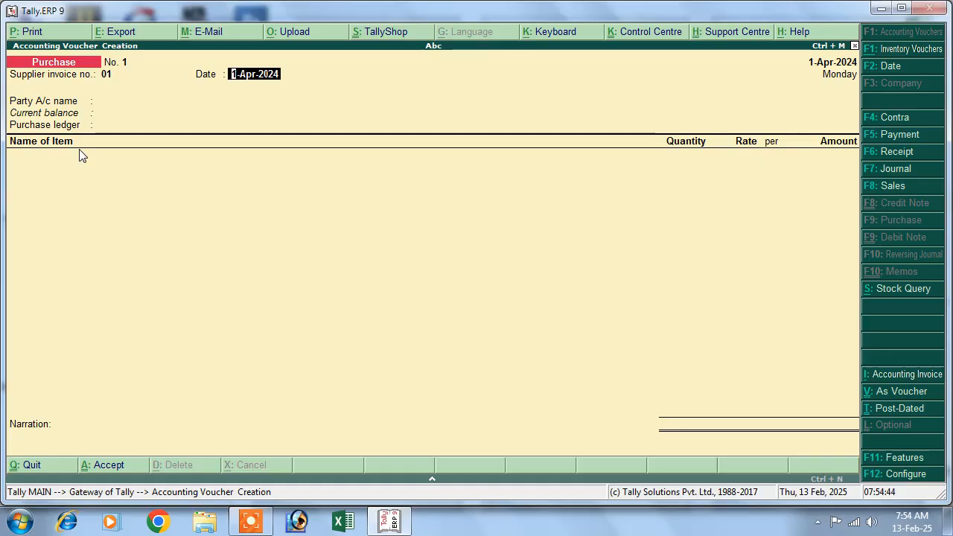
{"action": "key", "text": "Return"}
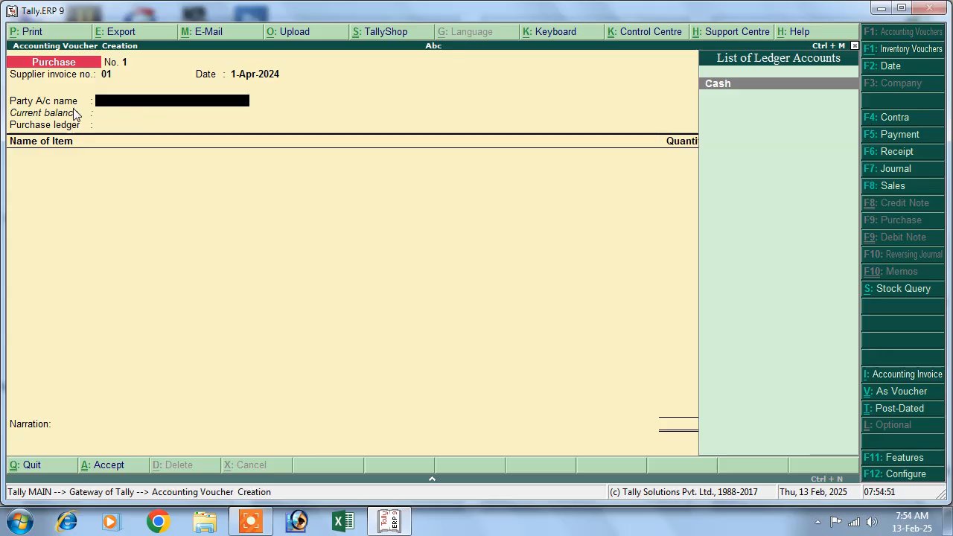
Step: Start a new ledger from the voucher's party account field and name it Mr A
{"action": "key", "text": "alt+c"}
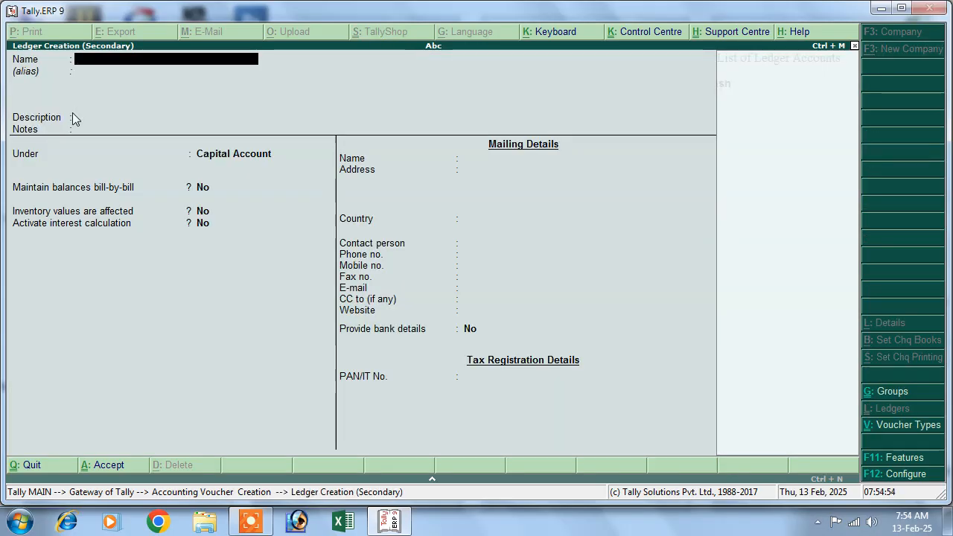
{"action": "type", "text": "Mr"}
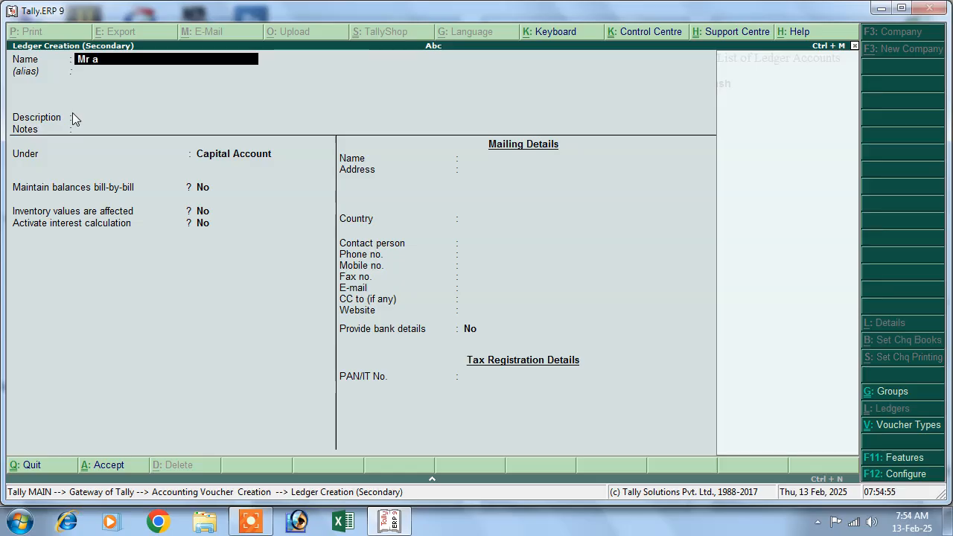
{"action": "type", "text": " a"}
{"action": "key", "text": "Return"}
{"action": "key", "text": "Return"}
{"action": "key", "text": "Return"}
{"action": "key", "text": "Return"}
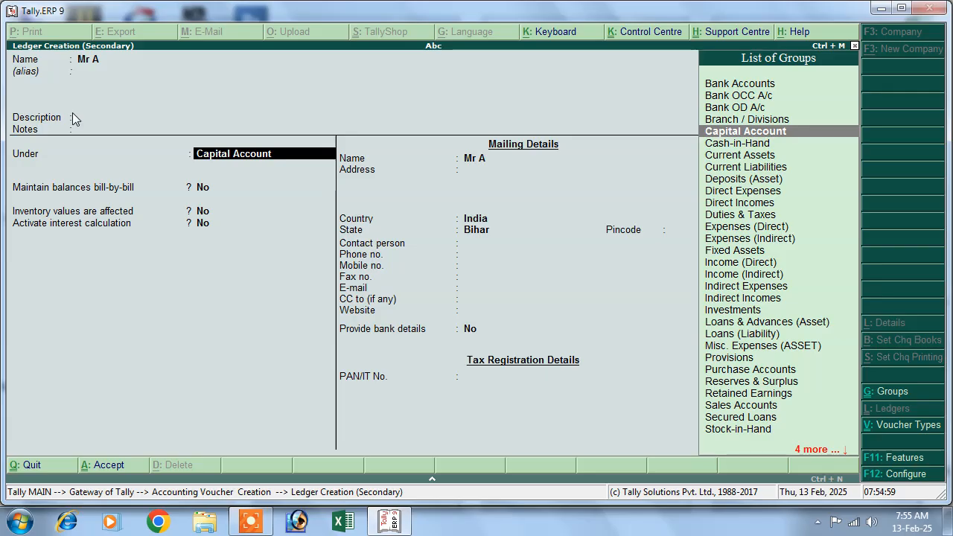
Step: Place the Mr A ledger under Sundry Creditors and maintain its balances bill-by-bill
{"action": "type", "text": "S"}
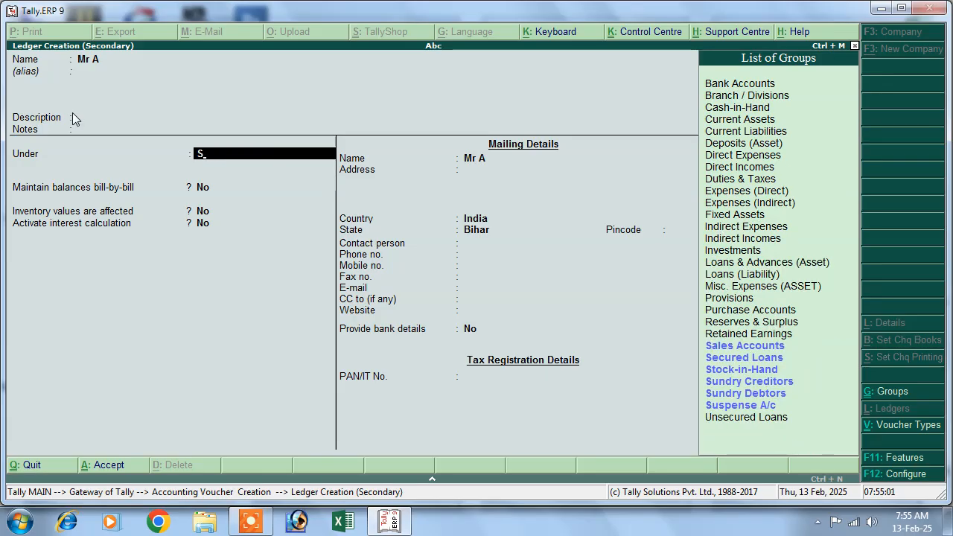
{"action": "key", "text": "Down"}
{"action": "key", "text": "Down"}
{"action": "key", "text": "Down"}
{"action": "key", "text": "Down"}
{"action": "key", "text": "Return"}
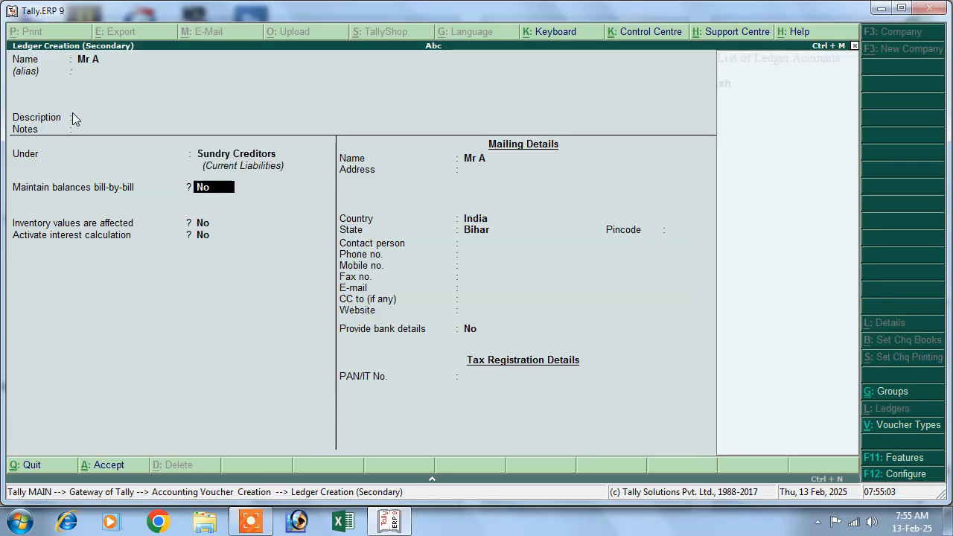
{"action": "type", "text": "y"}
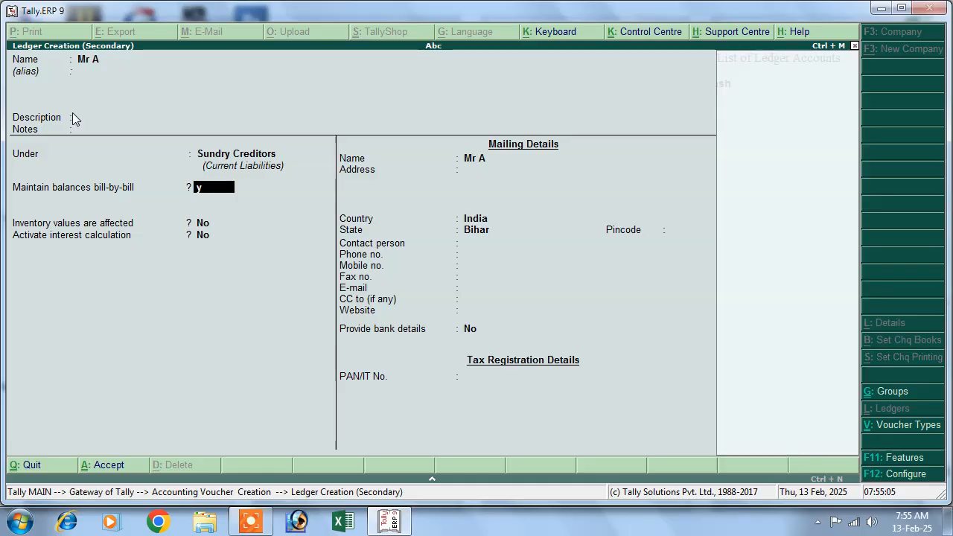
{"action": "key", "text": "Return"}
{"action": "key", "text": "Return"}
{"action": "key", "text": "Return"}
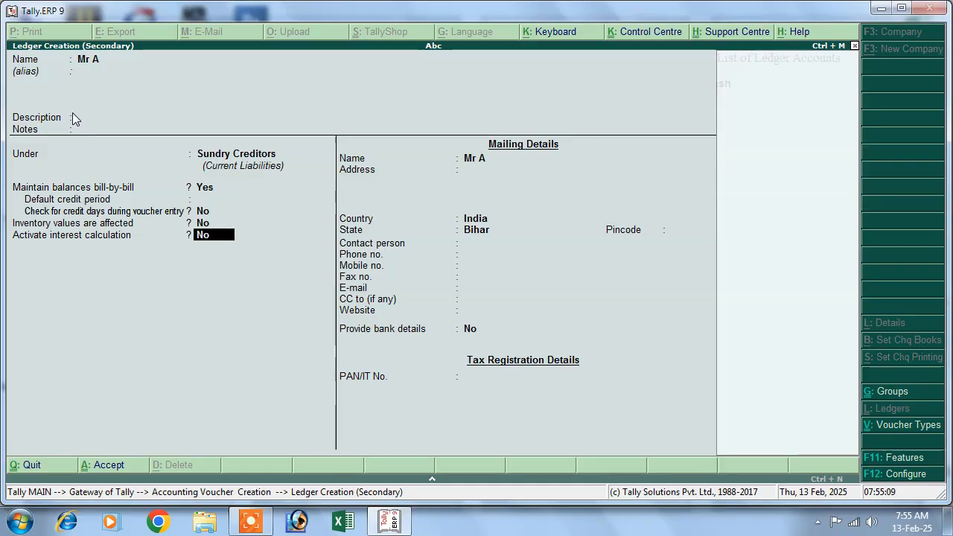
Step: Activate transaction-by-transaction interest for the ledger, overriding parameters per transaction and including the transaction date for amounts added and deducted
{"action": "type", "text": "y"}
{"action": "key", "text": "Return"}
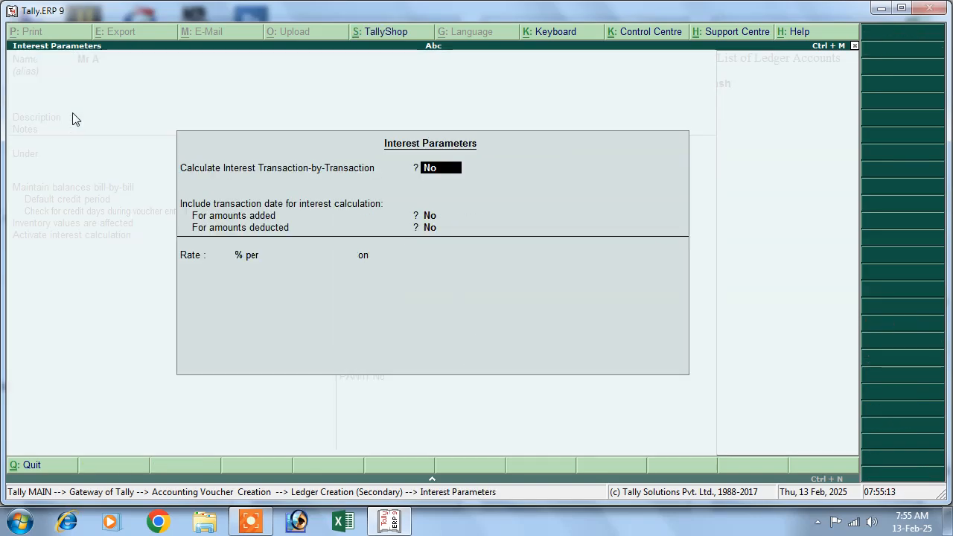
{"action": "type", "text": "y"}
{"action": "key", "text": "Return"}
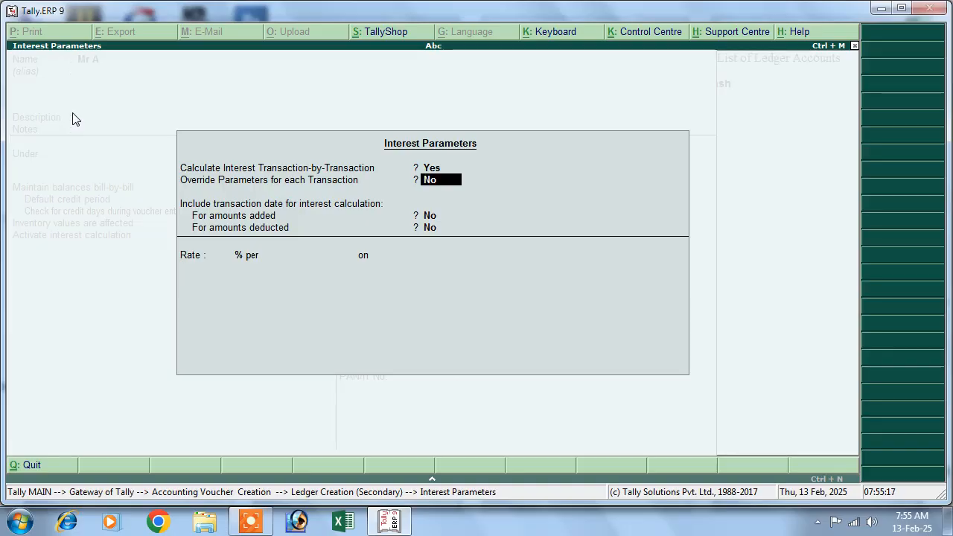
{"action": "type", "text": "y"}
{"action": "key", "text": "Return"}
{"action": "key", "text": "Return"}
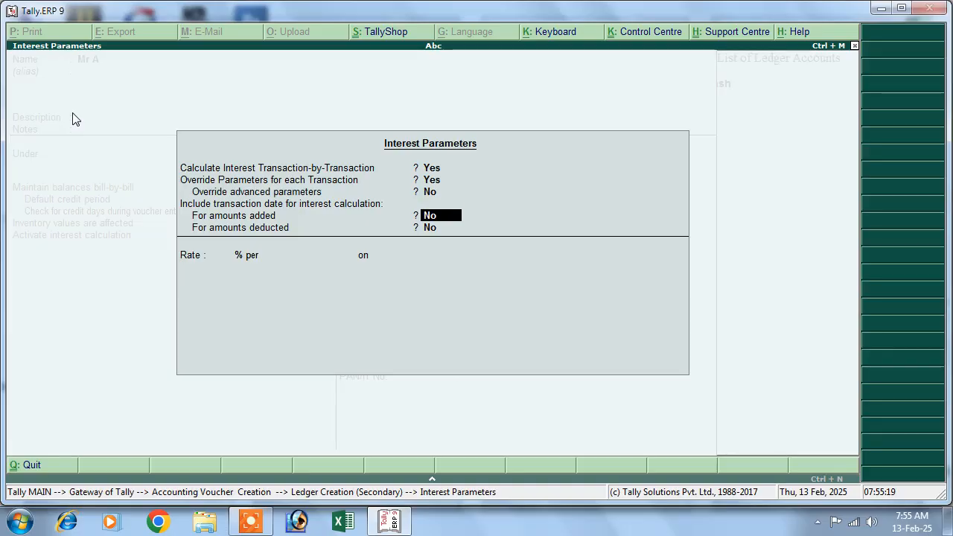
{"action": "type", "text": "y"}
{"action": "key", "text": "Return"}
{"action": "type", "text": "y"}
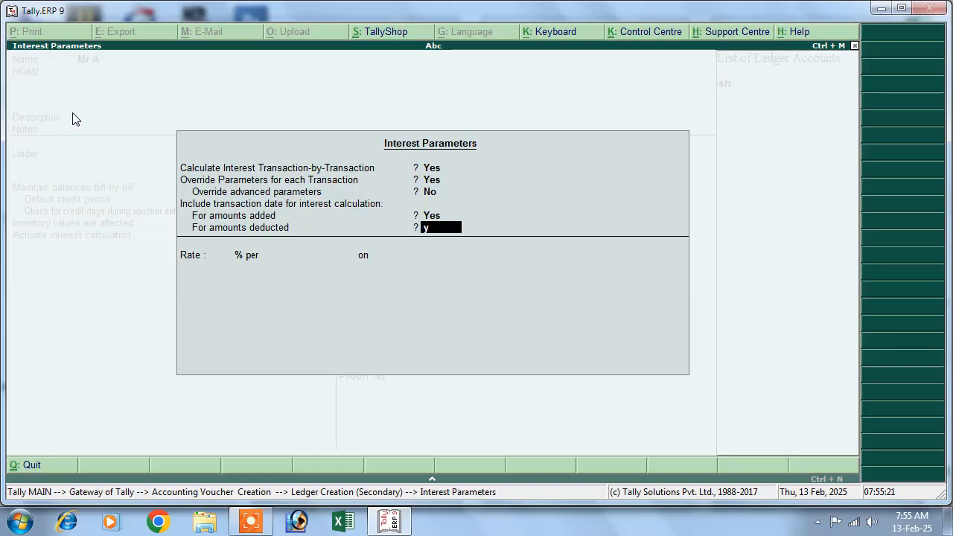
{"action": "key", "text": "Return"}
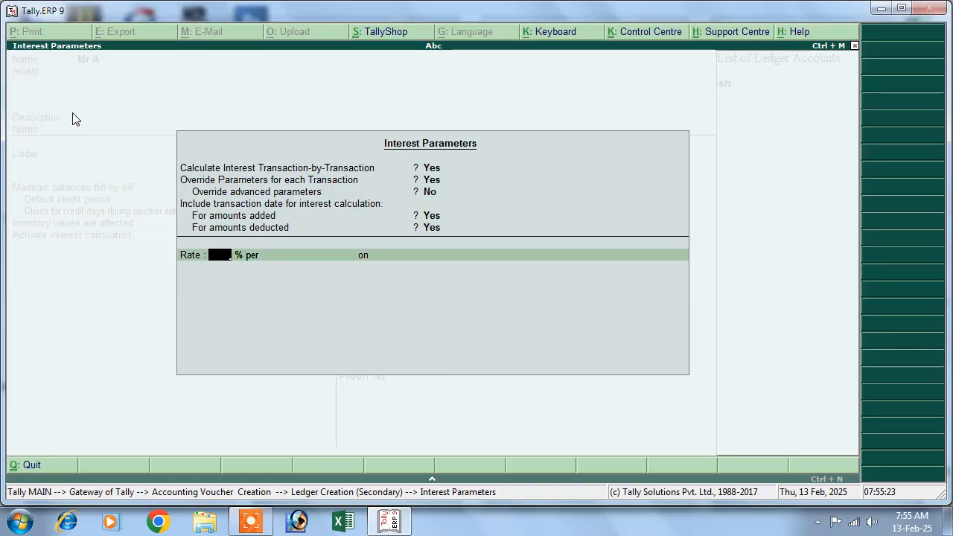
Step: Set the interest rate to 10% per 30-Day Month on Credit Balances Only, always applicable, calculated from the effective date of transaction
{"action": "type", "text": "10"}
{"action": "key", "text": "Return"}
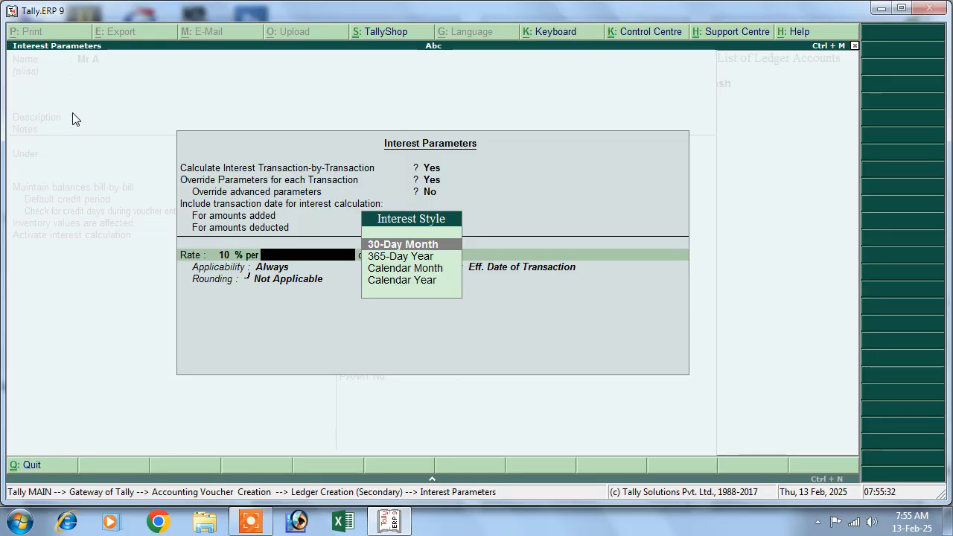
{"action": "key", "text": "Return"}
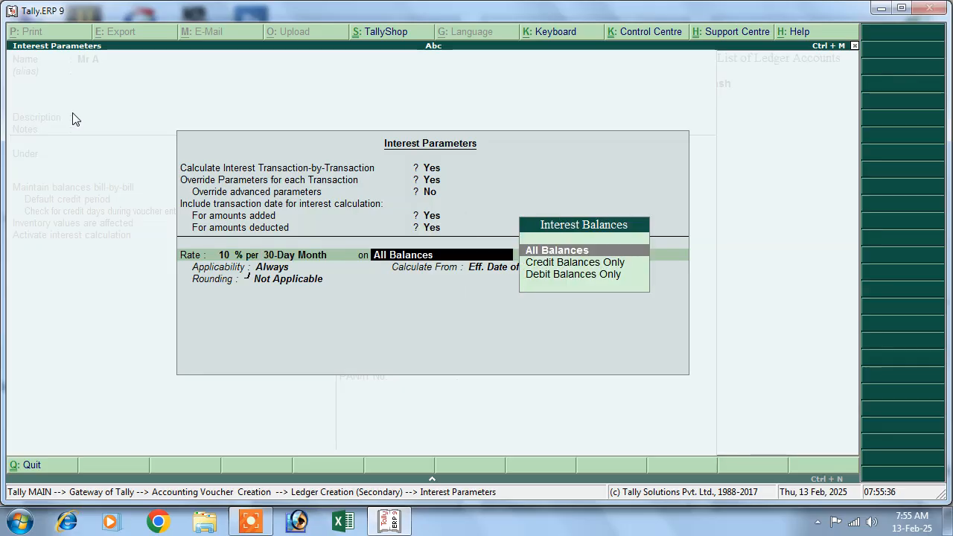
{"action": "key", "text": "Down"}
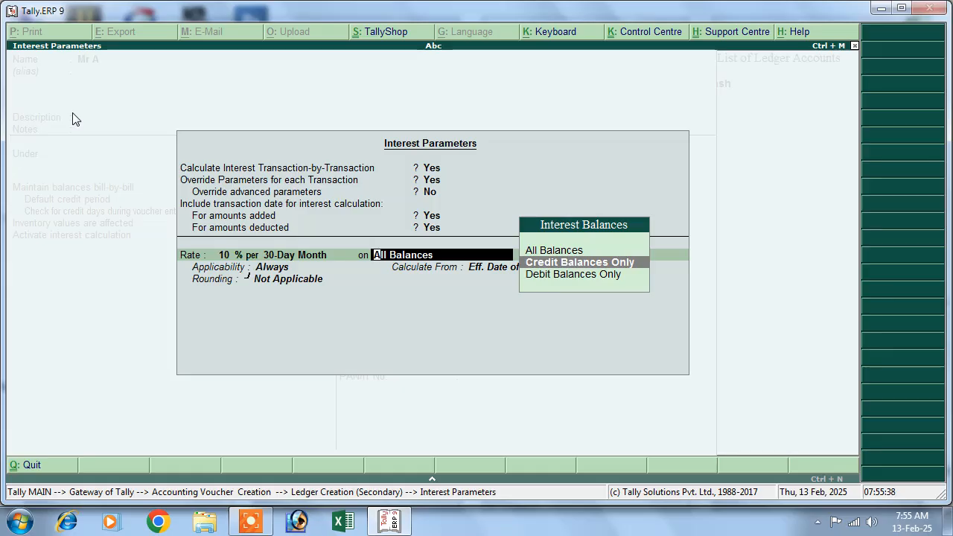
{"action": "key", "text": "Return"}
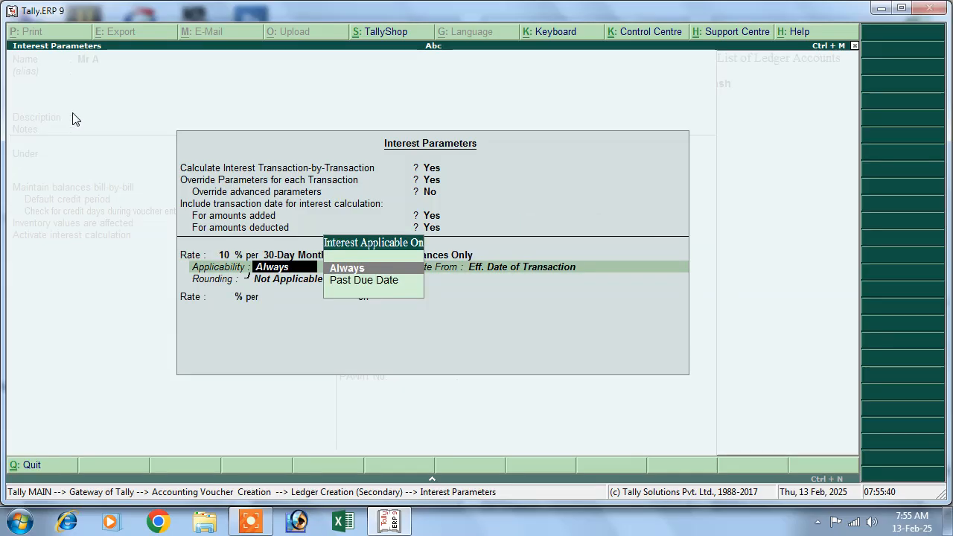
{"action": "key", "text": "Return"}
{"action": "key", "text": "Return"}
{"action": "key", "text": "Return"}
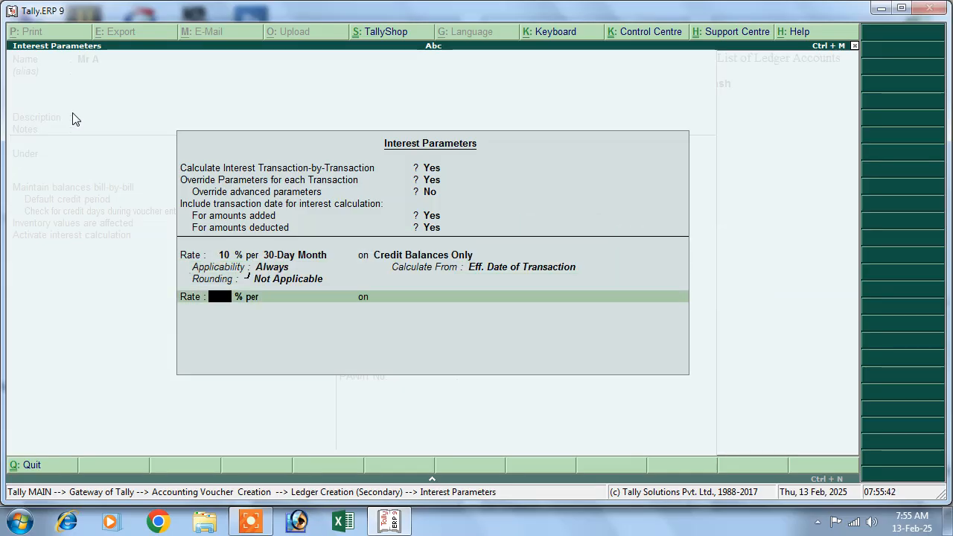
Step: Close the interest parameters, leave the mailing and tax details unchanged, and save Mr A as the purchase voucher's party account
{"action": "key", "text": "Return"}
{"action": "key", "text": "Return"}
{"action": "key", "text": "Return"}
{"action": "key", "text": "Return"}
{"action": "key", "text": "Return"}
{"action": "key", "text": "Return"}
{"action": "key", "text": "Return"}
{"action": "key", "text": "Return"}
{"action": "key", "text": "Return"}
{"action": "key", "text": "Return"}
{"action": "key", "text": "Return"}
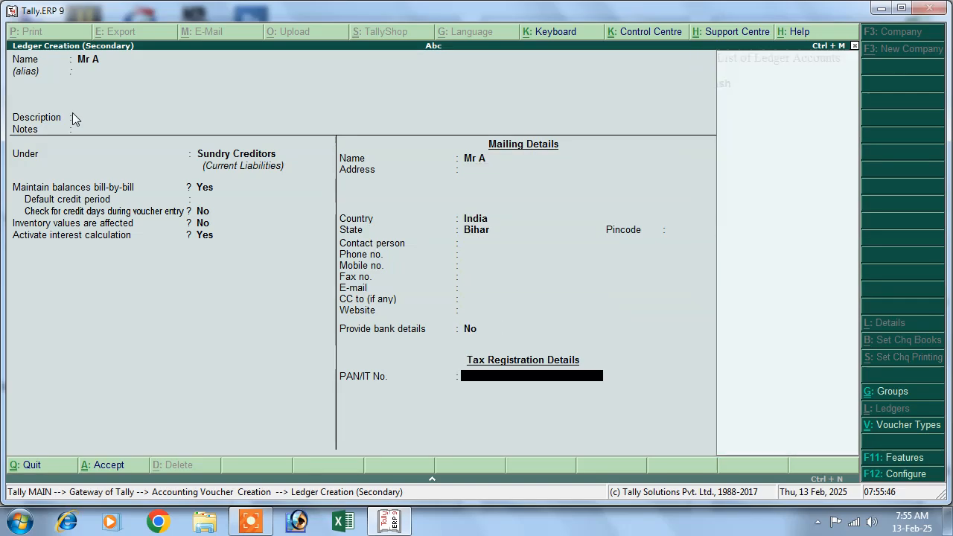
{"action": "key", "text": "Return"}
{"action": "key", "text": "Return"}
{"action": "key", "text": "Return"}
{"action": "key", "text": "Return"}
{"action": "key", "text": "Return"}
{"action": "key", "text": "Return"}
{"action": "key", "text": "Return"}
{"action": "key", "text": "Return"}
{"action": "key", "text": "Return"}
{"action": "key", "text": "Return"}
{"action": "key", "text": "Return"}
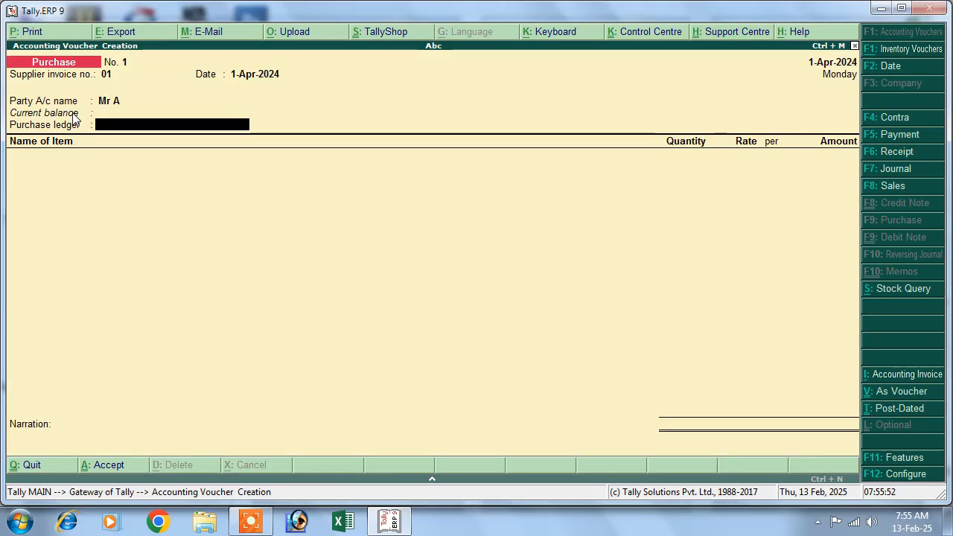
Step: Create a ledger named Purchase for the voucher's purchase ledger and place it under Purchase Accounts
{"action": "key", "text": "alt+c"}
{"action": "type", "text": "Purch"}
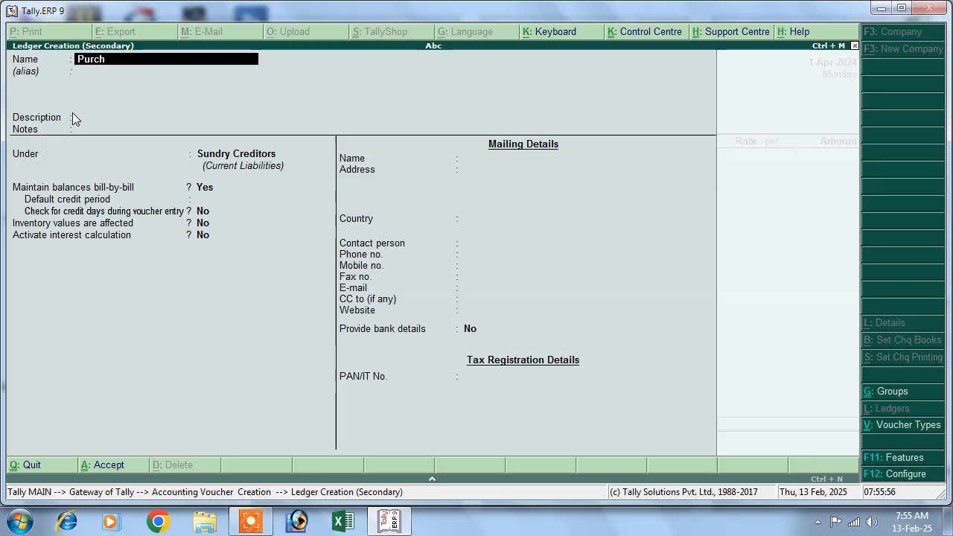
{"action": "type", "text": "ase"}
{"action": "key", "text": "Return"}
{"action": "key", "text": "Return"}
{"action": "key", "text": "Return"}
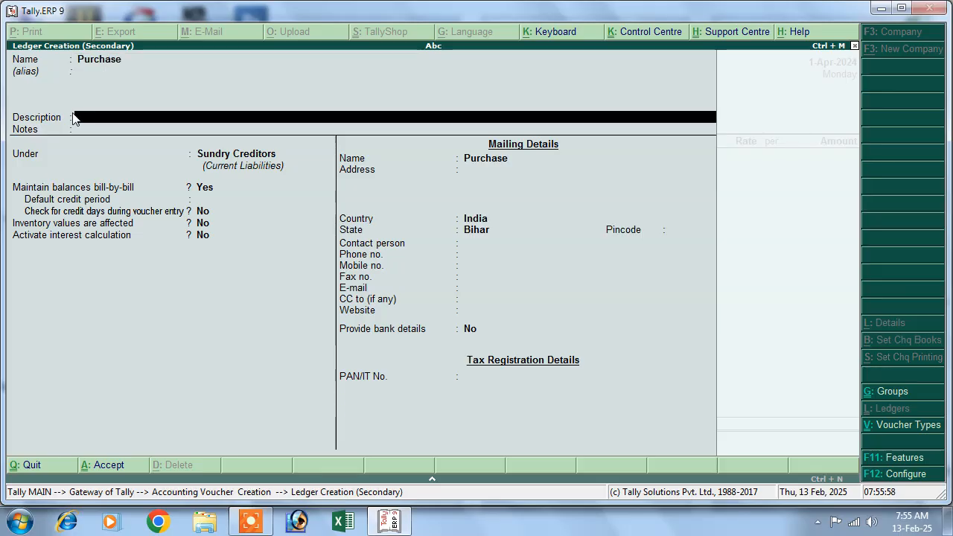
{"action": "key", "text": "Return"}
{"action": "type", "text": "P"}
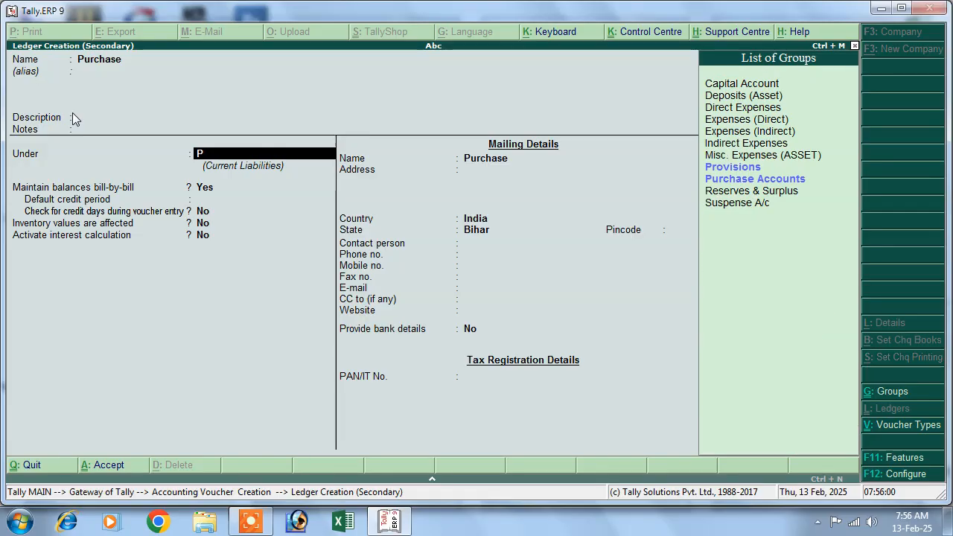
{"action": "key", "text": "Down"}
{"action": "key", "text": "Return"}
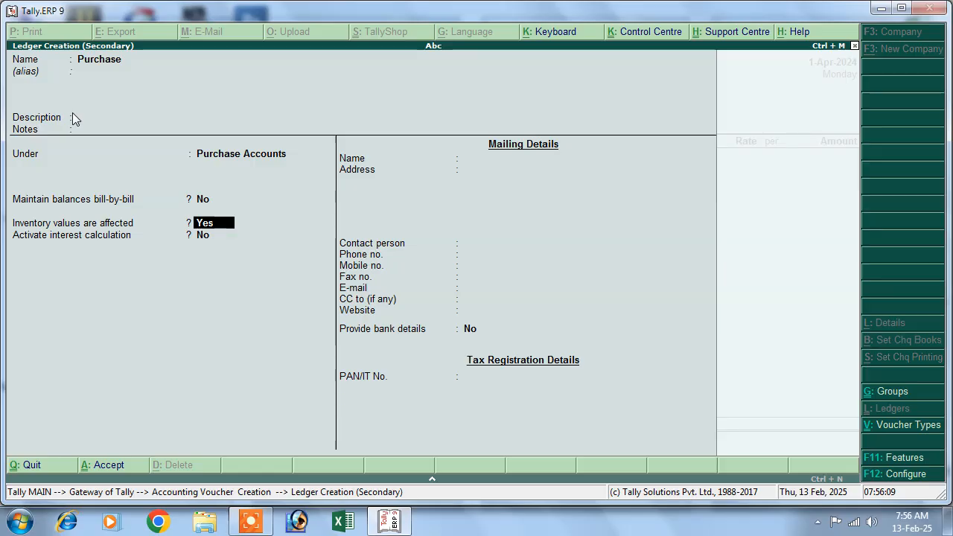
Step: Keep inventory values affected and interest calculation off for the Purchase ledger, and save it into the voucher
{"action": "key", "text": "Return"}
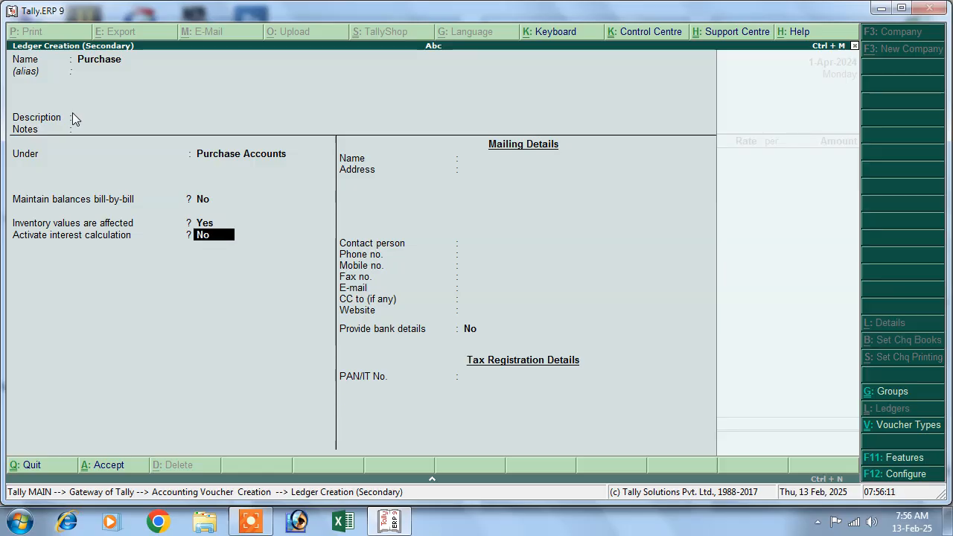
{"action": "key", "text": "Return"}
{"action": "key", "text": "Return"}
{"action": "key", "text": "Return"}
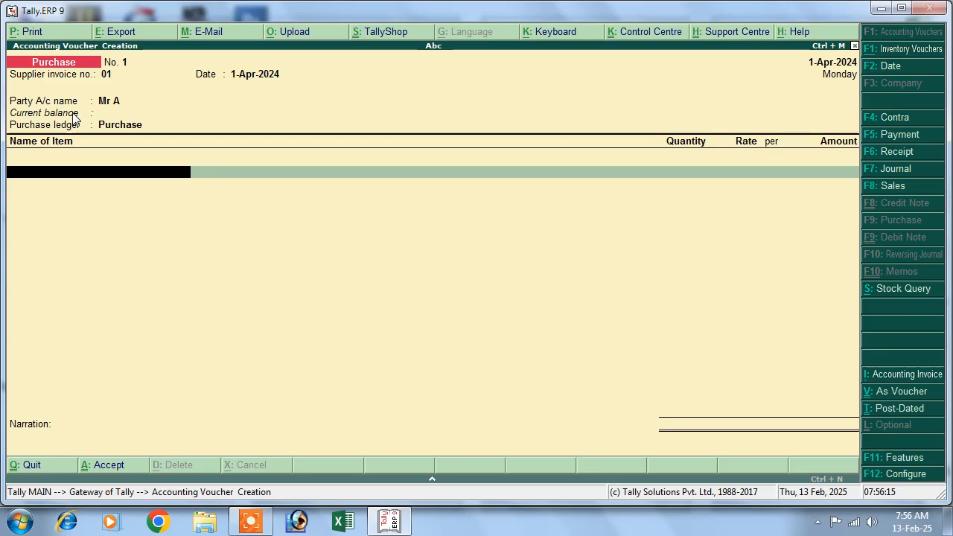
Step: Start a new stock item named Mouse under Primary for the voucher's item line
{"action": "key", "text": "alt+c"}
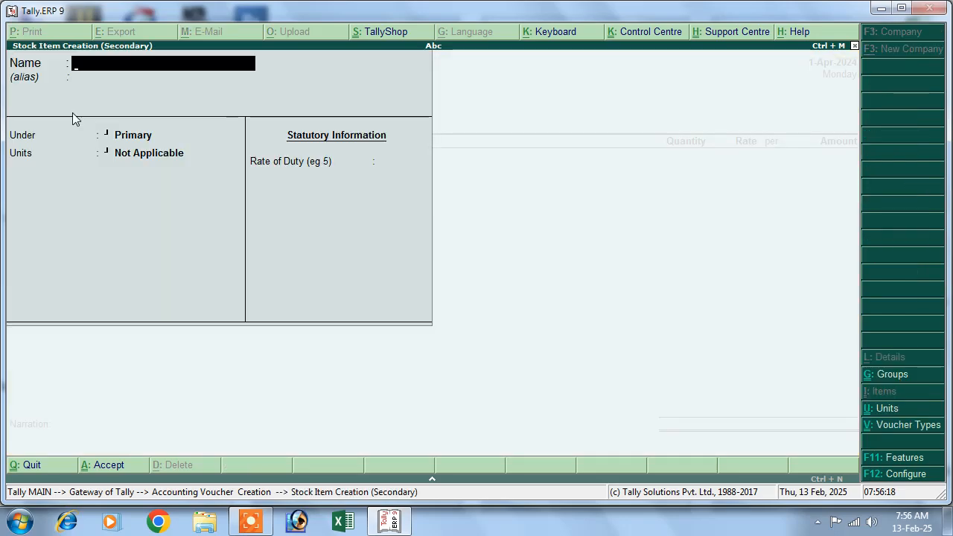
{"action": "type", "text": "Mouse"}
{"action": "key", "text": "Return"}
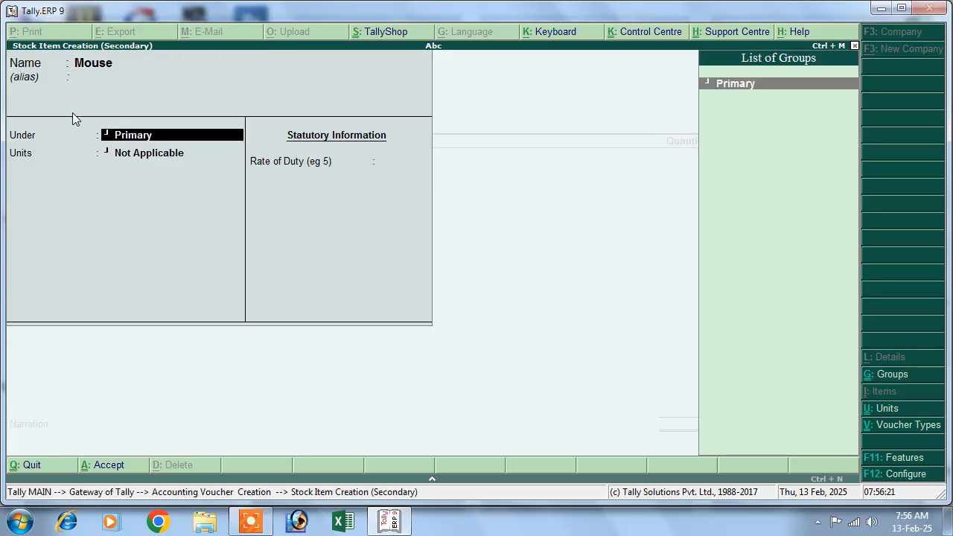
{"action": "key", "text": "Return"}
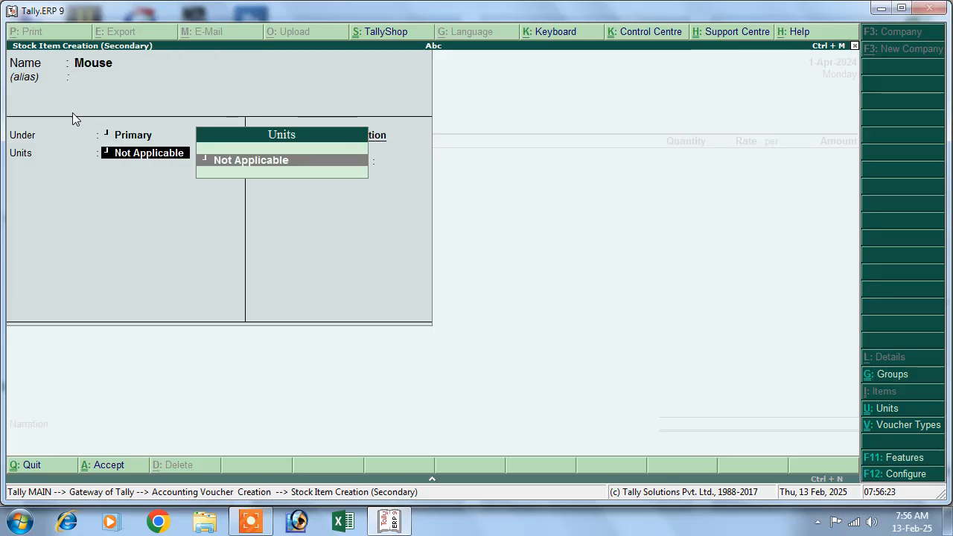
Step: Create a simple unit with symbol pc, formal name Pieces and 0 decimal places, and assign it to the Mouse item
{"action": "key", "text": "alt+c"}
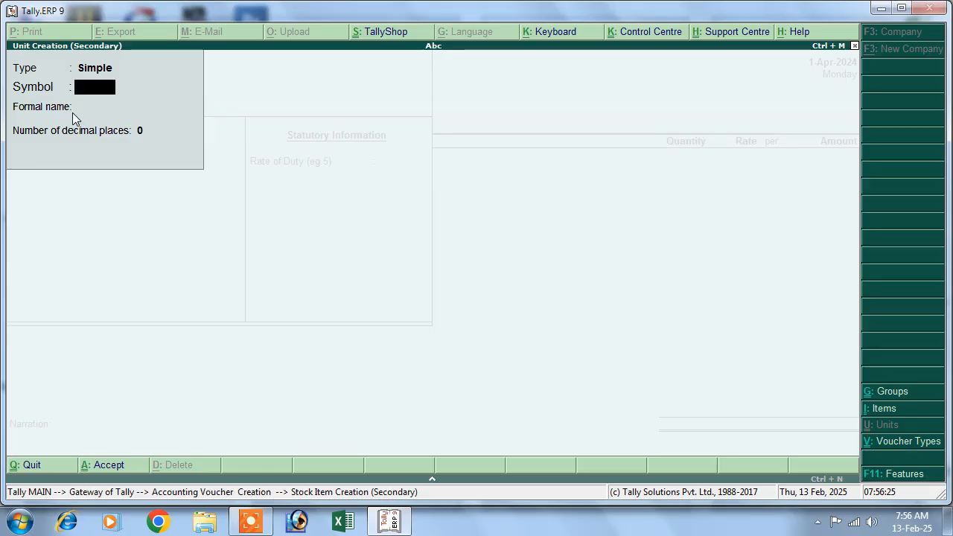
{"action": "type", "text": "pc"}
{"action": "key", "text": "Return"}
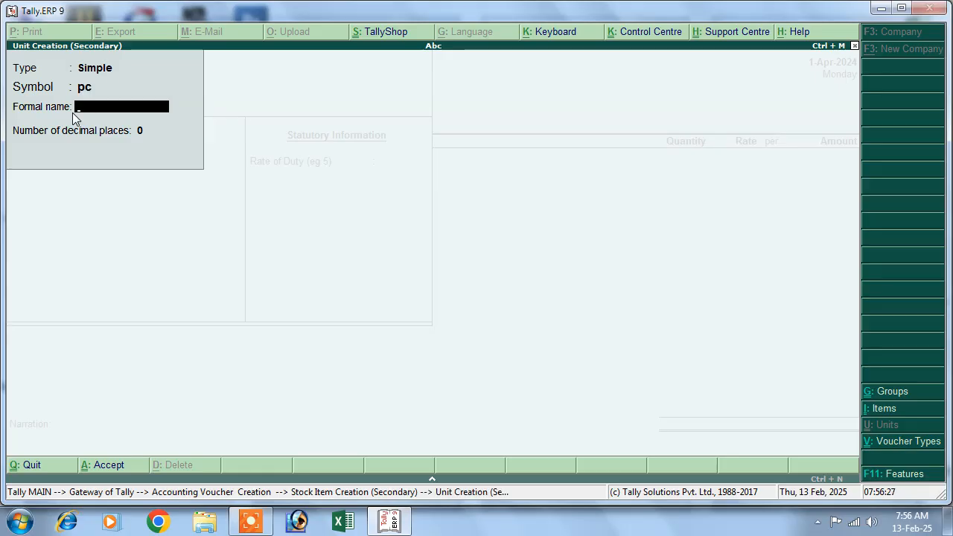
{"action": "type", "text": "Pieces"}
{"action": "key", "text": "Return"}
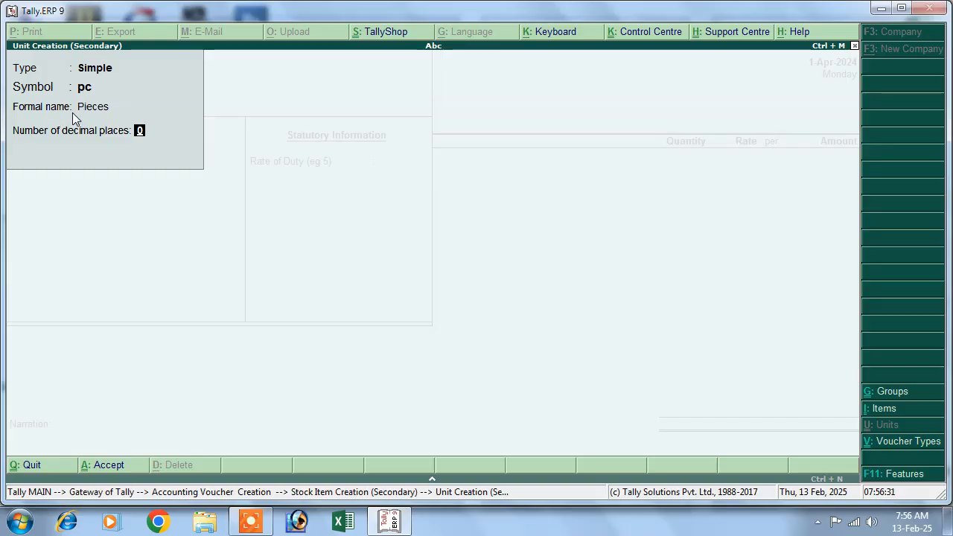
{"action": "key", "text": "Return"}
{"action": "key", "text": "Return"}
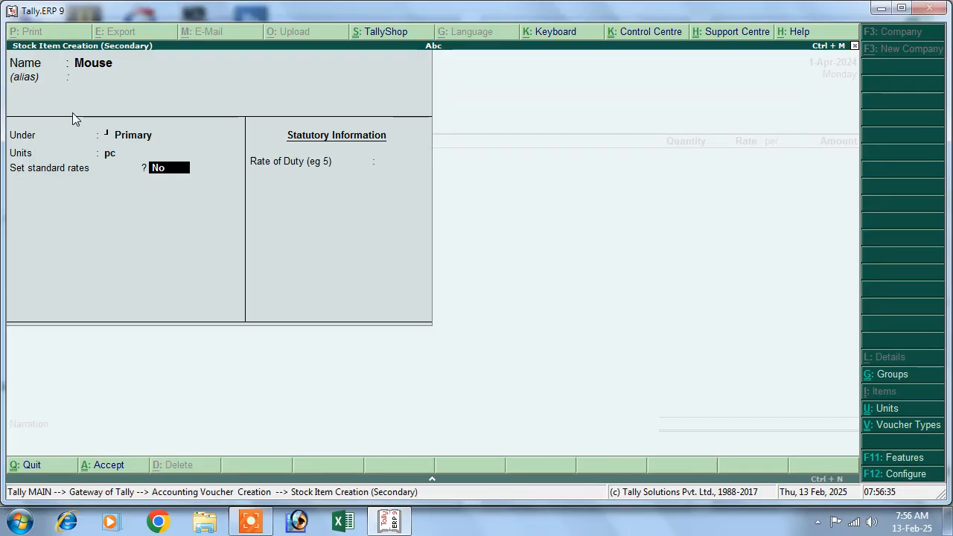
Step: Leave standard rates off and the rate of duty blank, and save the Mouse item into the voucher
{"action": "key", "text": "Return"}
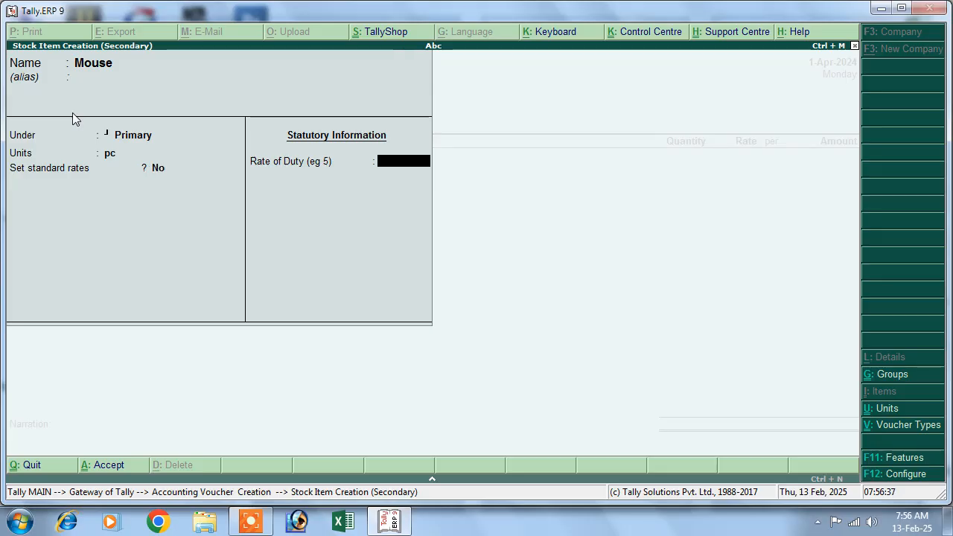
{"action": "key", "text": "Return"}
{"action": "key", "text": "Return"}
{"action": "key", "text": "Return"}
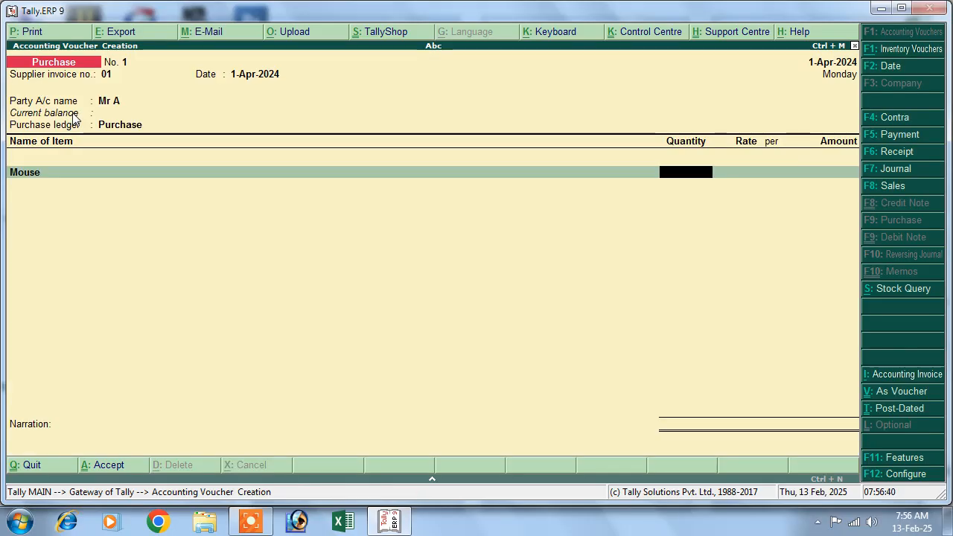
Step: Enter 1,000 pc of Mouse at a rate of 500 per pc and end the item list
{"action": "type", "text": "1,000 pc"}
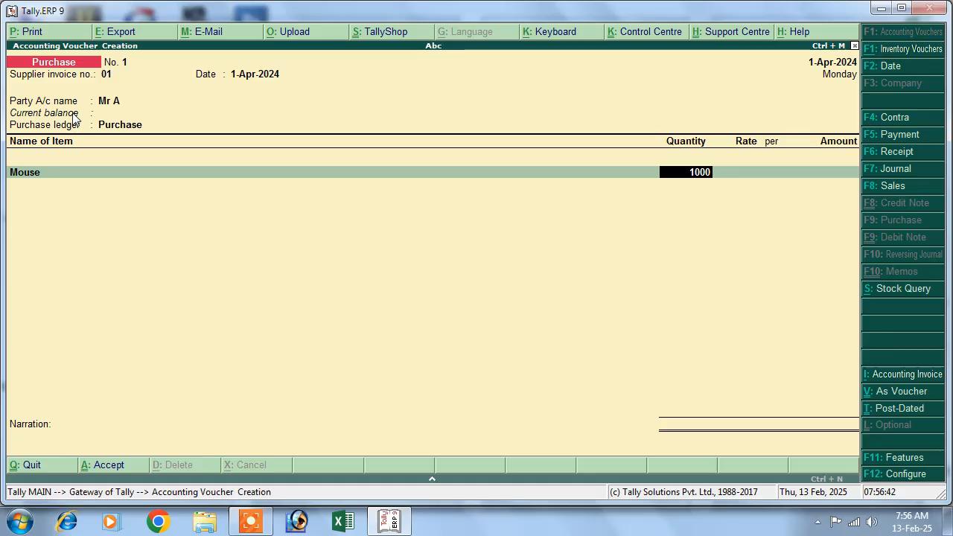
{"action": "key", "text": "Return"}
{"action": "type", "text": "500"}
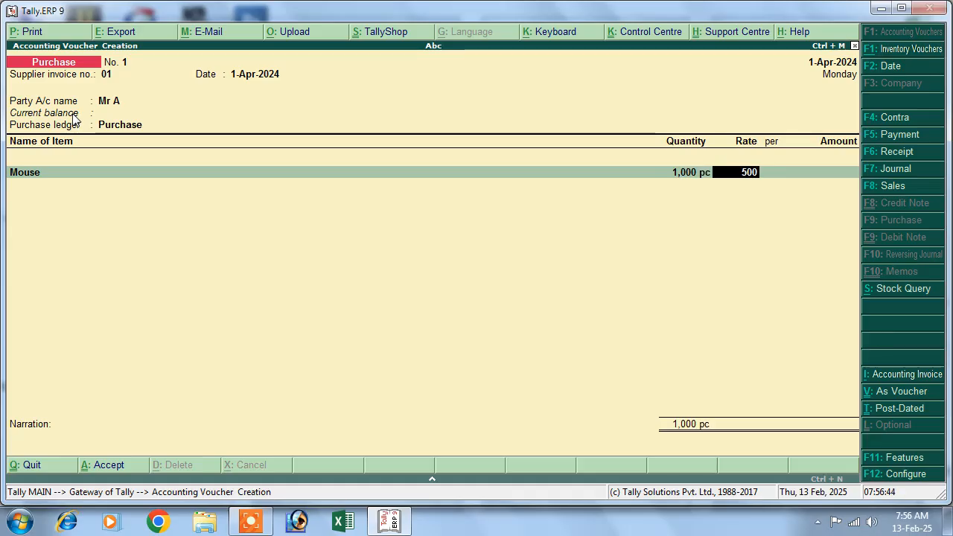
{"action": "key", "text": "Return"}
{"action": "key", "text": "Return"}
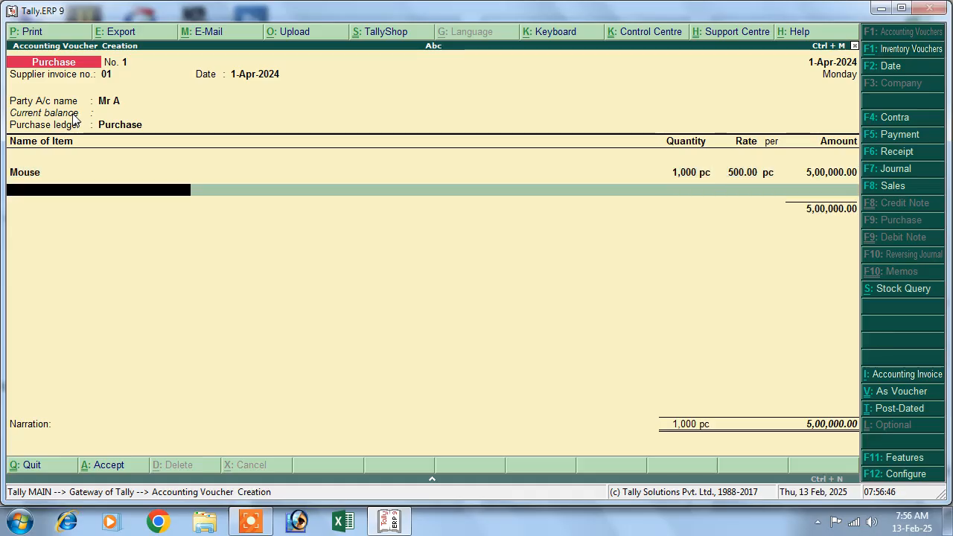
{"action": "key", "text": "Return"}
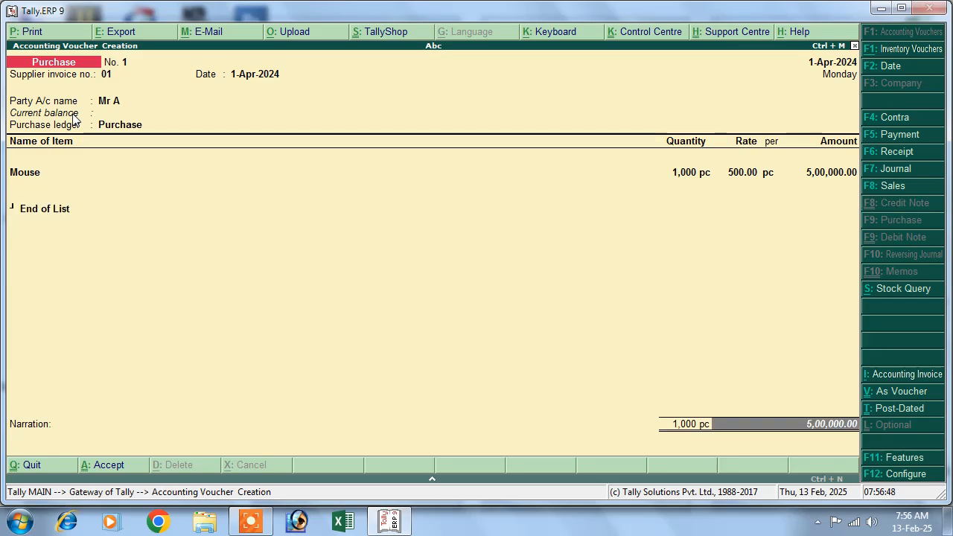
Step: Allocate the full amount for Mr A to a New Ref named 01 in the bill-wise details, leaving the credit days blank
{"action": "key", "text": "Return"}
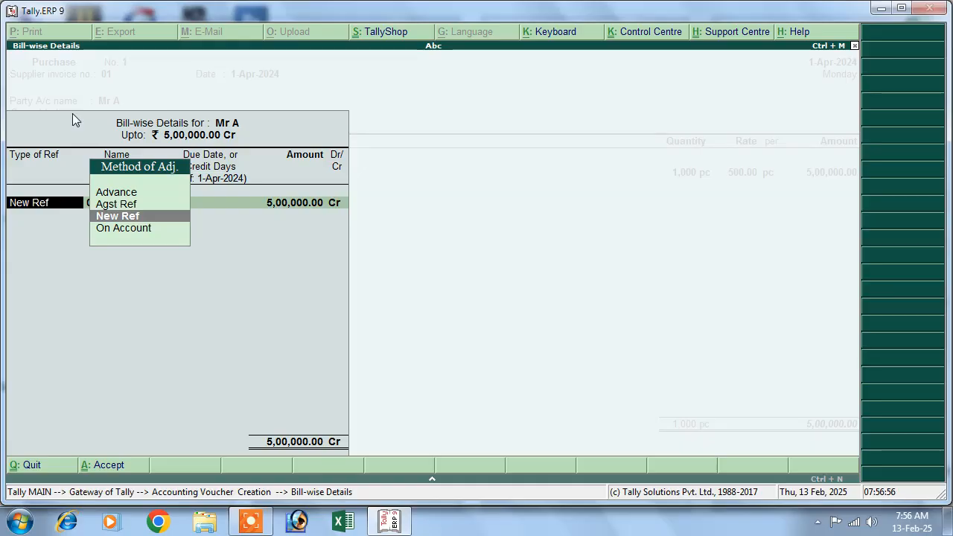
{"action": "key", "text": "Return"}
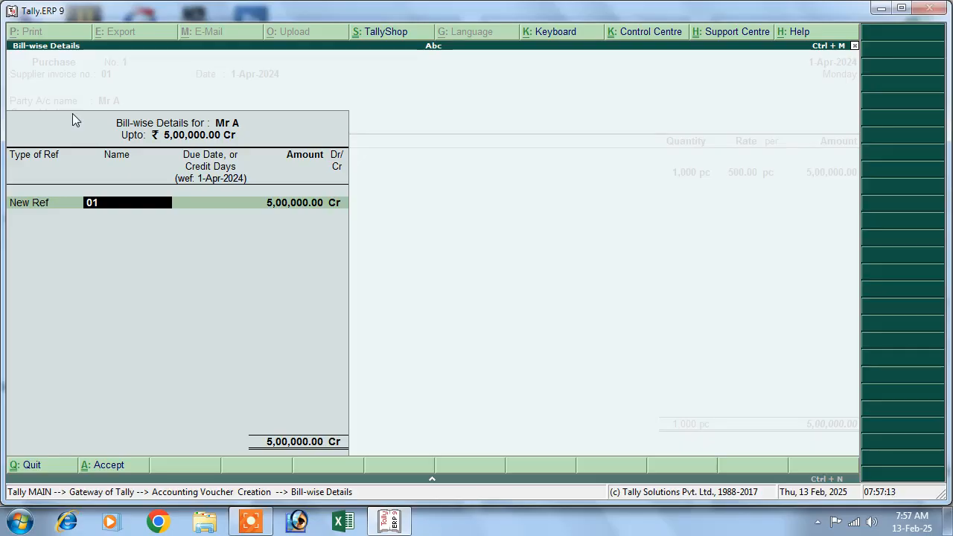
{"action": "key", "text": "Return"}
{"action": "key", "text": "Return"}
{"action": "key", "text": "Return"}
{"action": "key", "text": "Return"}
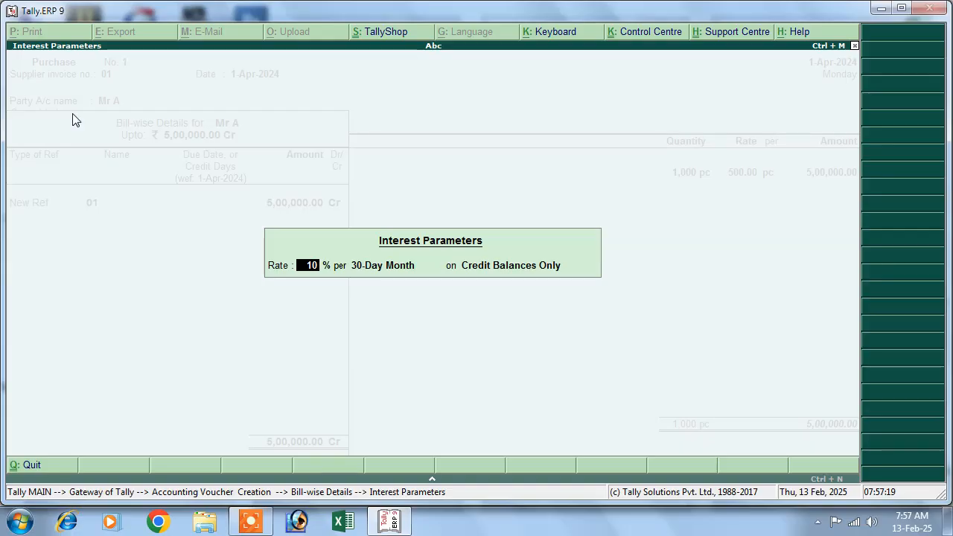
Step: Accept the bill's interest of 10% per 30-Day Month on Credit Balances Only and save the purchase voucher without narration
{"action": "key", "text": "Return"}
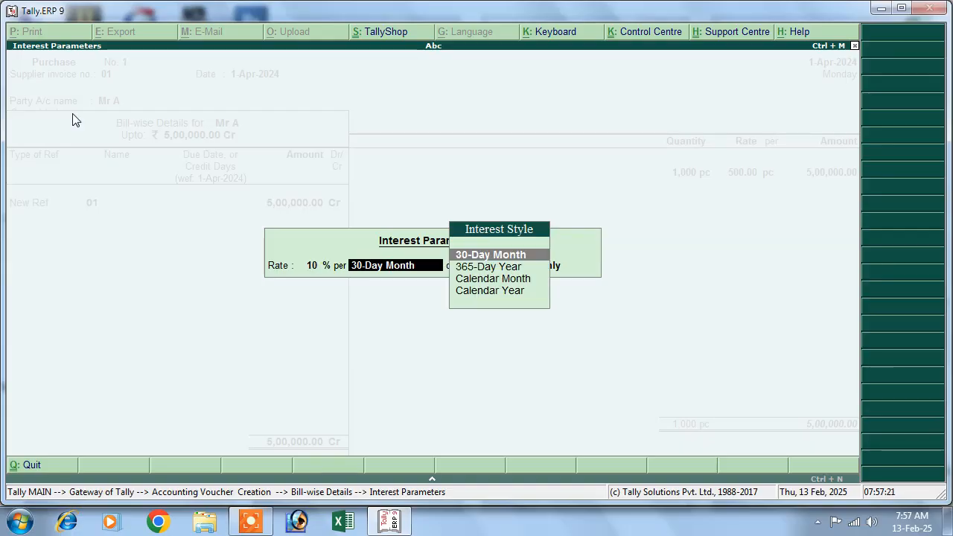
{"action": "key", "text": "Return"}
{"action": "key", "text": "Return"}
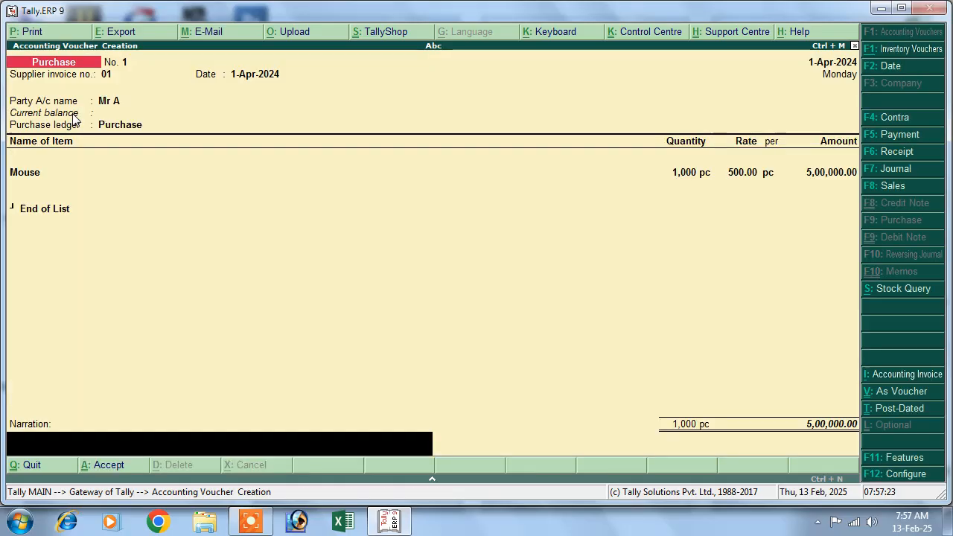
{"action": "key", "text": "Return"}
{"action": "key", "text": "Return"}
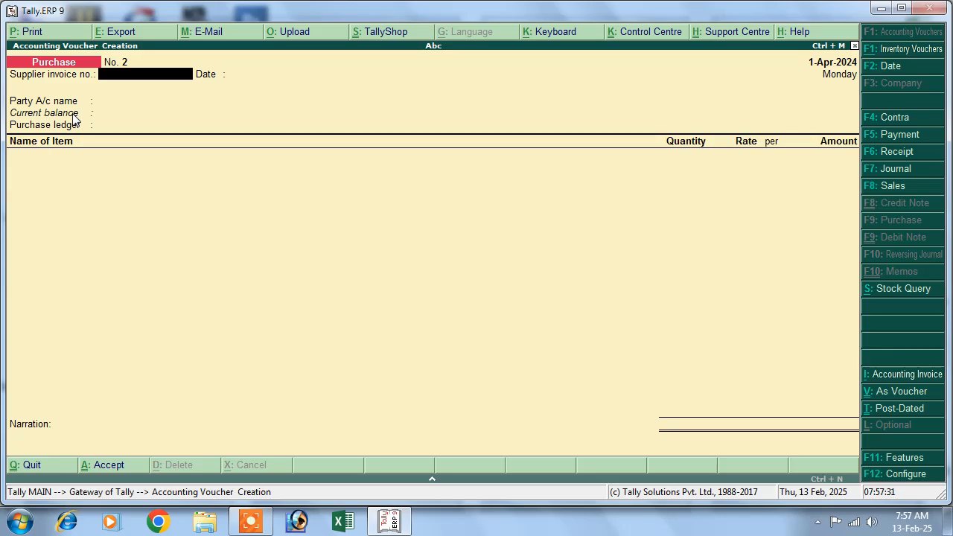
Step: Exit purchase voucher entry and open the Display reports from the Gateway of Tally
{"action": "key", "text": "Escape"}
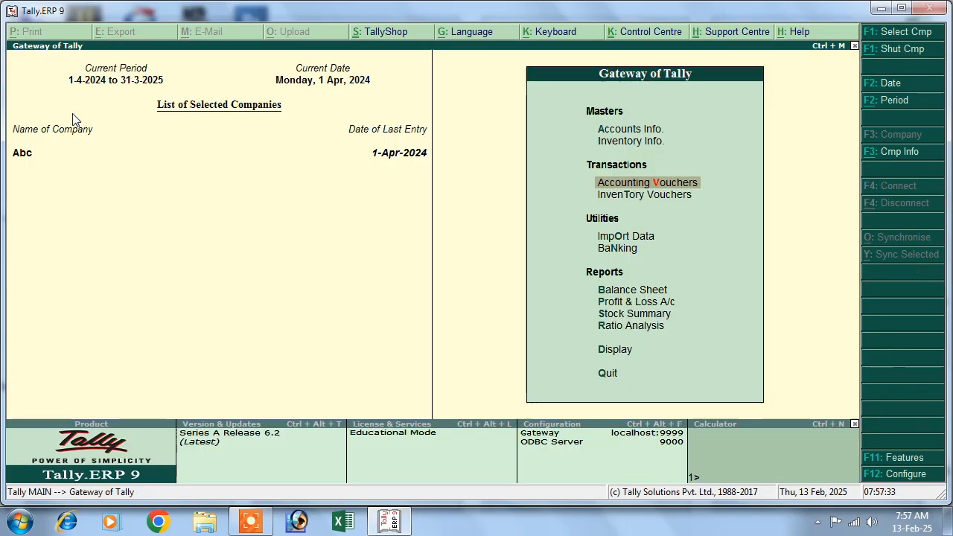
{"action": "key", "text": "Down"}
{"action": "key", "text": "Down"}
{"action": "key", "text": "Down"}
{"action": "key", "text": "Down"}
{"action": "key", "text": "Down"}
{"action": "key", "text": "Down"}
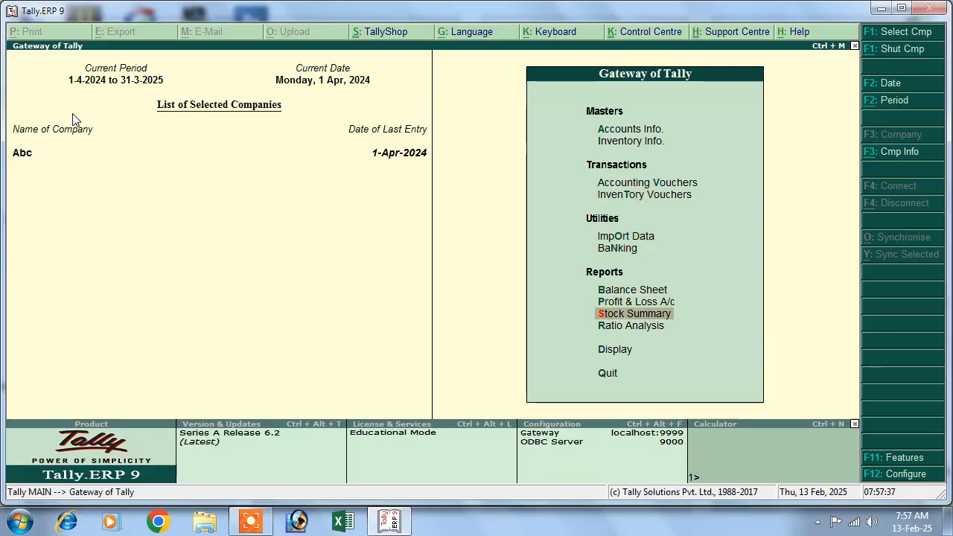
{"action": "key", "text": "Down"}
{"action": "key", "text": "Down"}
{"action": "key", "text": "Return"}
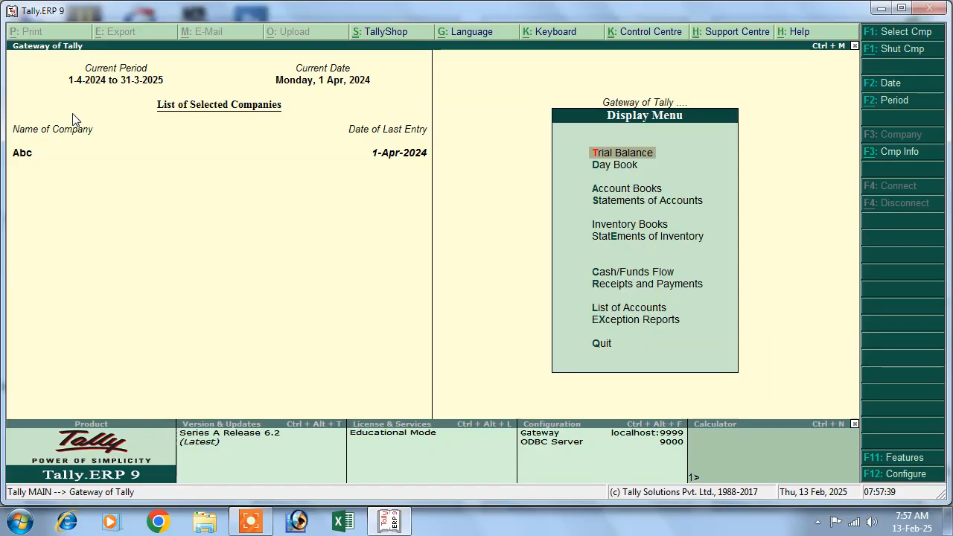
Step: Open the Interest Payable report from the interest calculations in the Statements of Accounts
{"action": "key", "text": "Down"}
{"action": "key", "text": "Down"}
{"action": "key", "text": "Down"}
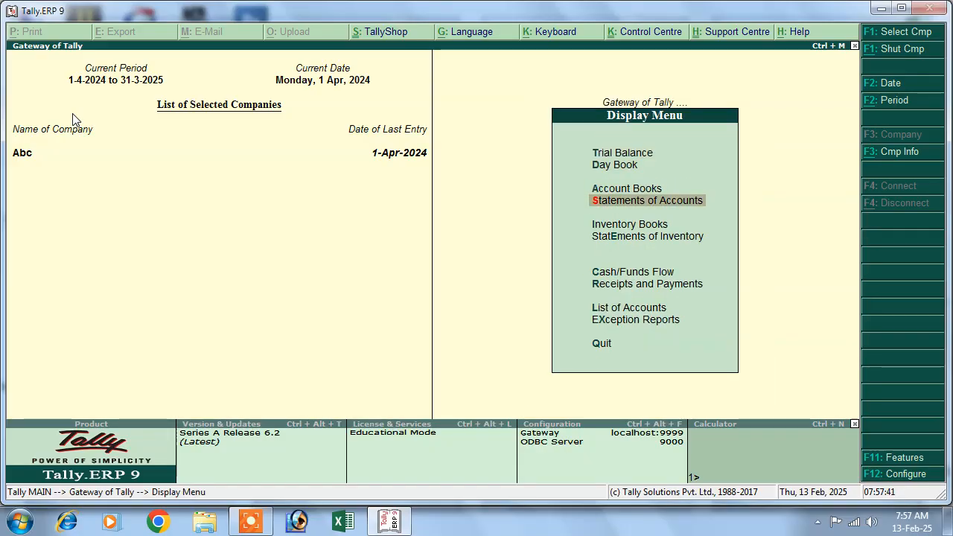
{"action": "key", "text": "Return"}
{"action": "key", "text": "Down"}
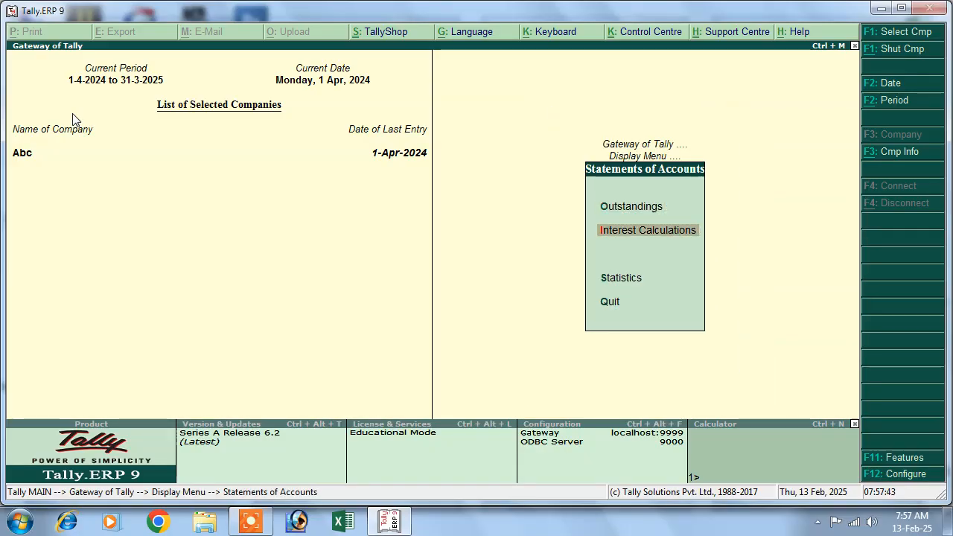
{"action": "key", "text": "Return"}
{"action": "key", "text": "Down"}
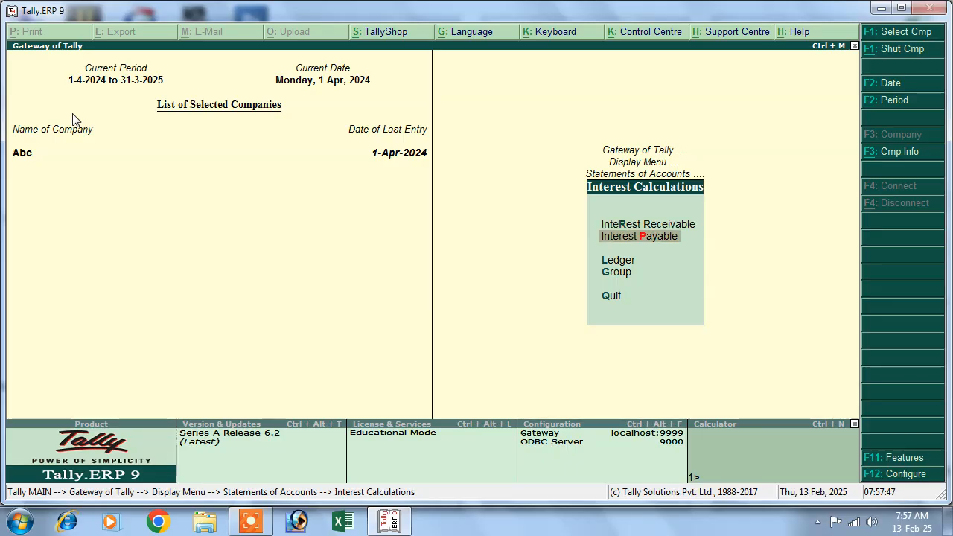
{"action": "key", "text": "Return"}
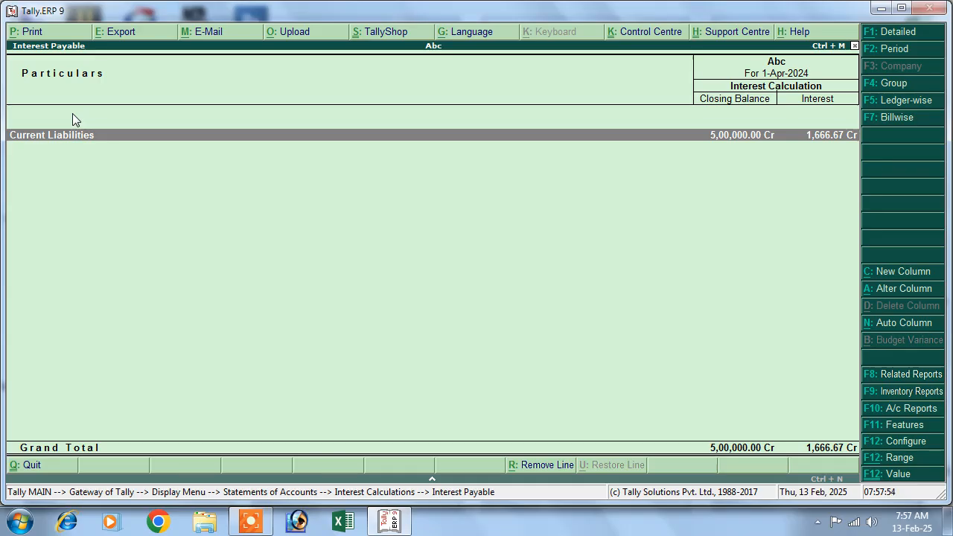
Step: View the Interest Payable report for the period 1-Apr-2024 to 1-May-2024, and return to the Gateway of Tally
{"action": "key", "text": "F2"}
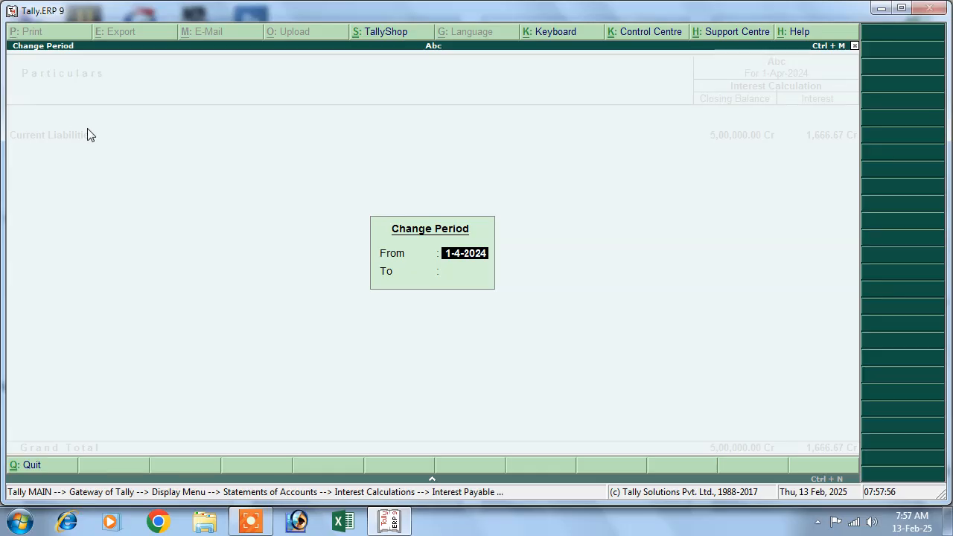
{"action": "key", "text": "Return"}
{"action": "type", "text": "1-"}
{"action": "key", "text": "Return"}
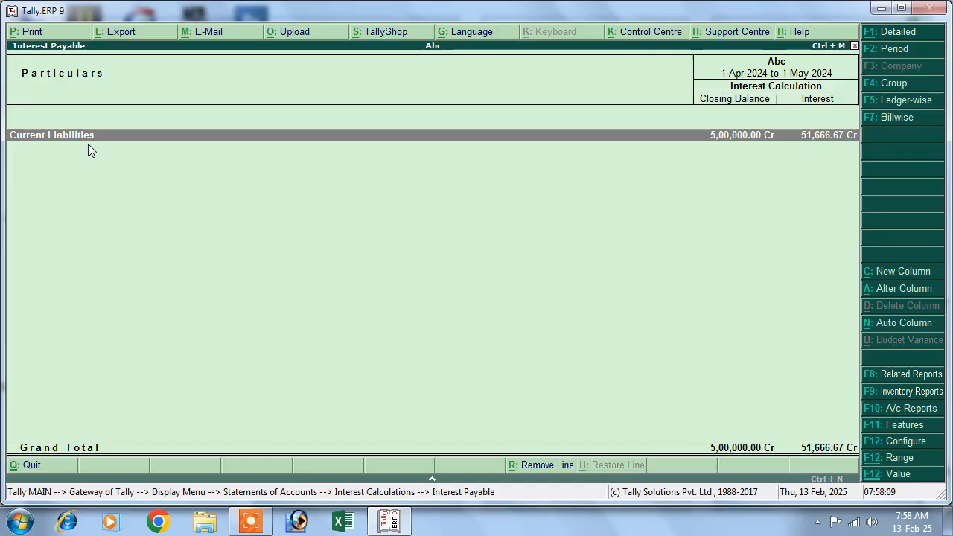
{"action": "key", "text": "Escape"}
{"action": "key", "text": "Escape"}
{"action": "key", "text": "Escape"}
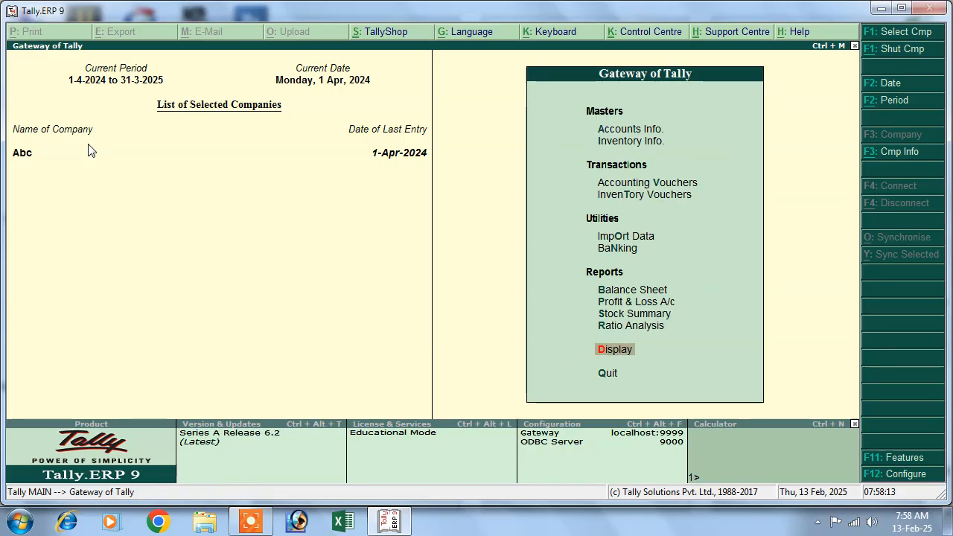
Step: Open the voucher type masters in the accounts information from the Gateway of Tally
{"action": "key", "text": "Up"}
{"action": "key", "text": "Up"}
{"action": "key", "text": "Up"}
{"action": "key", "text": "Up"}
{"action": "key", "text": "Up"}
{"action": "key", "text": "Up"}
{"action": "key", "text": "Up"}
{"action": "key", "text": "Up"}
{"action": "key", "text": "Up"}
{"action": "key", "text": "Up"}
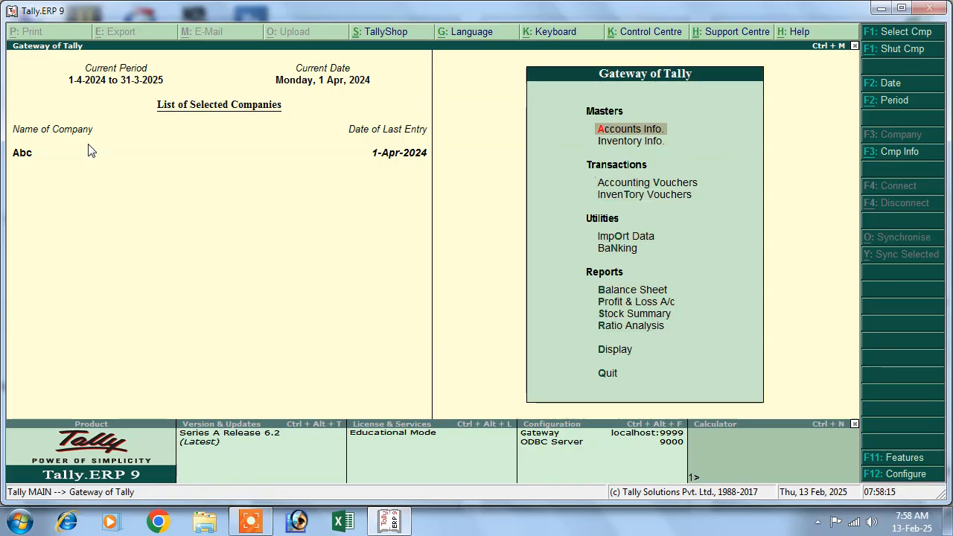
{"action": "key", "text": "Return"}
{"action": "key", "text": "Down"}
{"action": "key", "text": "Down"}
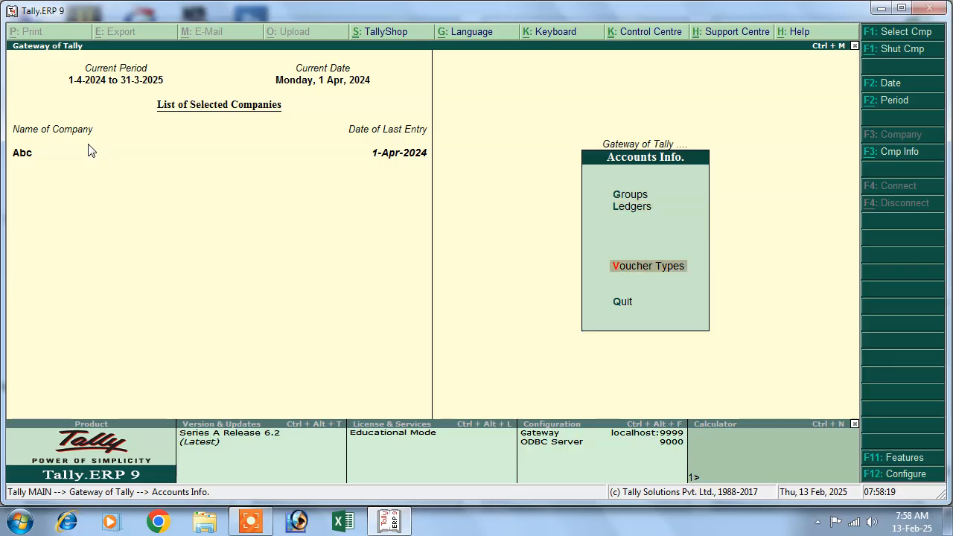
{"action": "key", "text": "Return"}
Step: Open the Credit Note voucher type for alteration
{"action": "key", "text": "Down"}
{"action": "key", "text": "Down"}
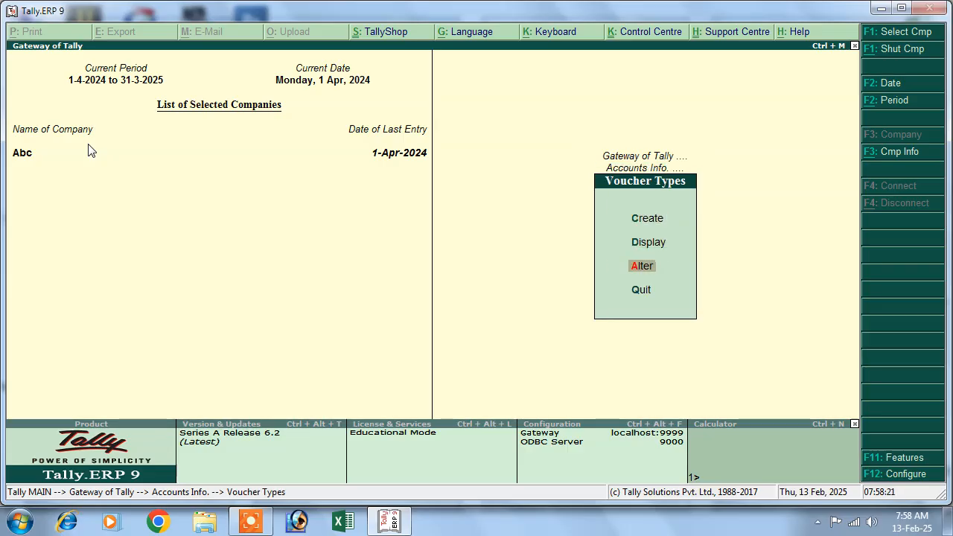
{"action": "key", "text": "Return"}
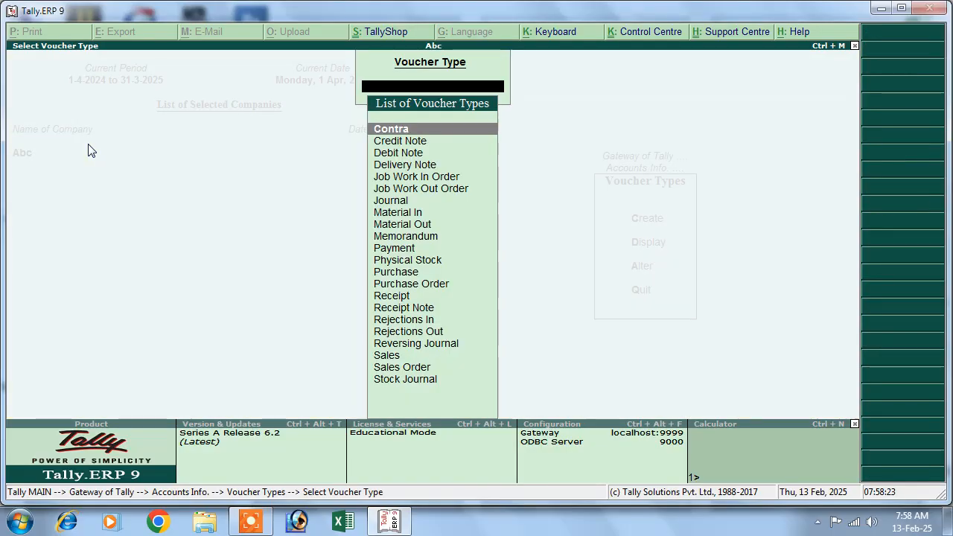
{"action": "key", "text": "Down"}
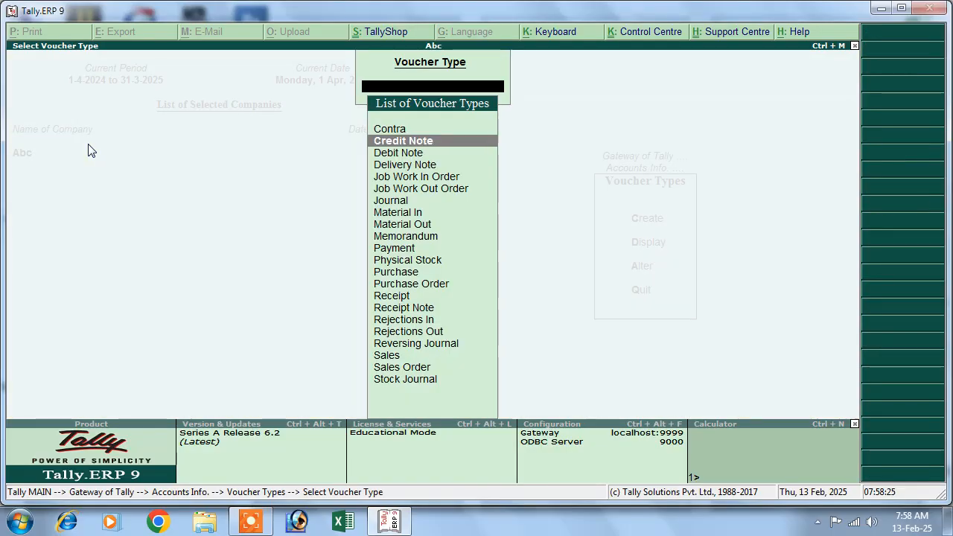
{"action": "key", "text": "Return"}
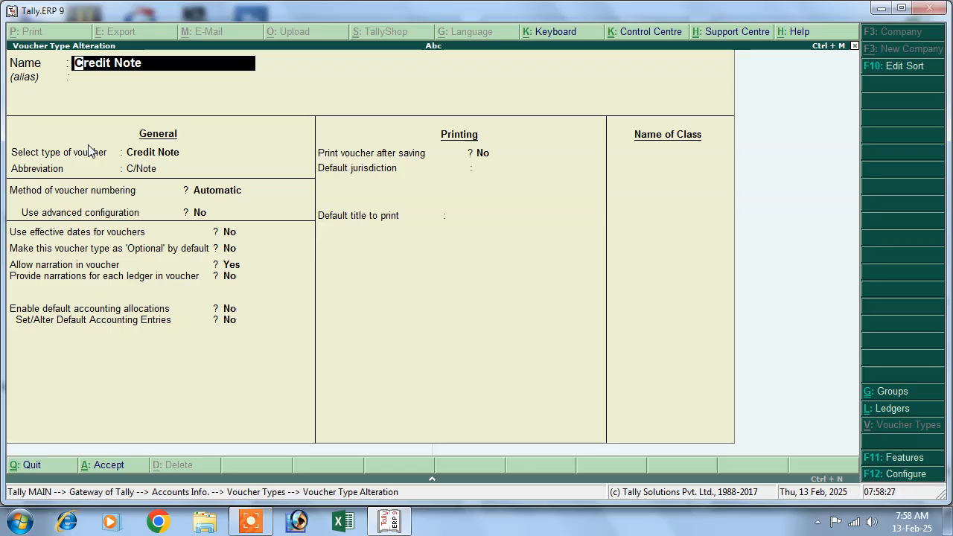
Step: Add a voucher class named Interest Paid to the Credit Note voucher type
{"action": "left_click", "coordinate": [652, 153]}
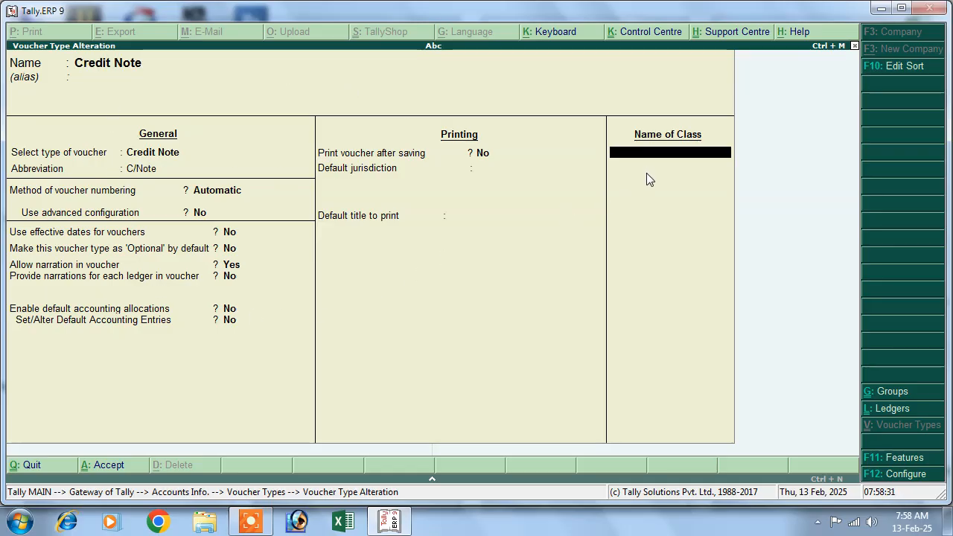
{"action": "type", "text": "In"}
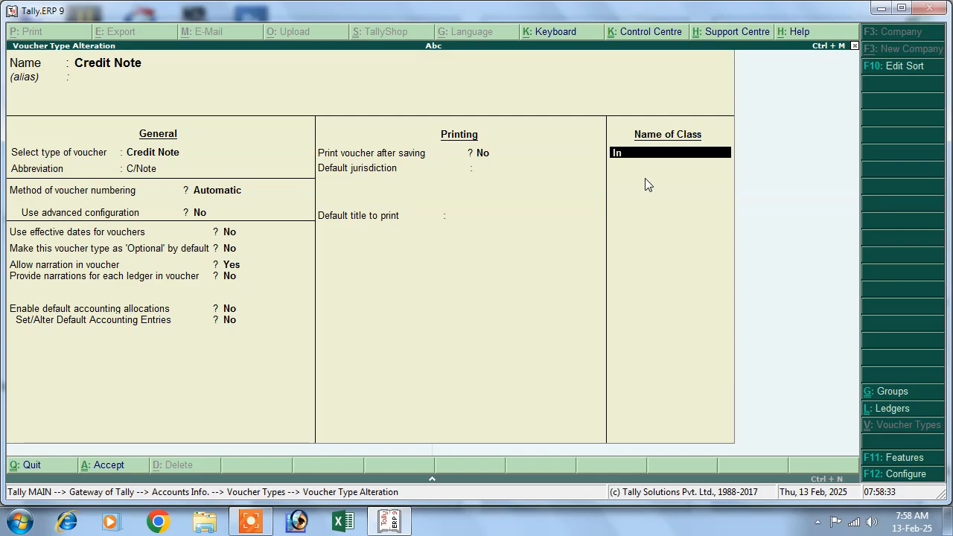
{"action": "type", "text": "terest"}
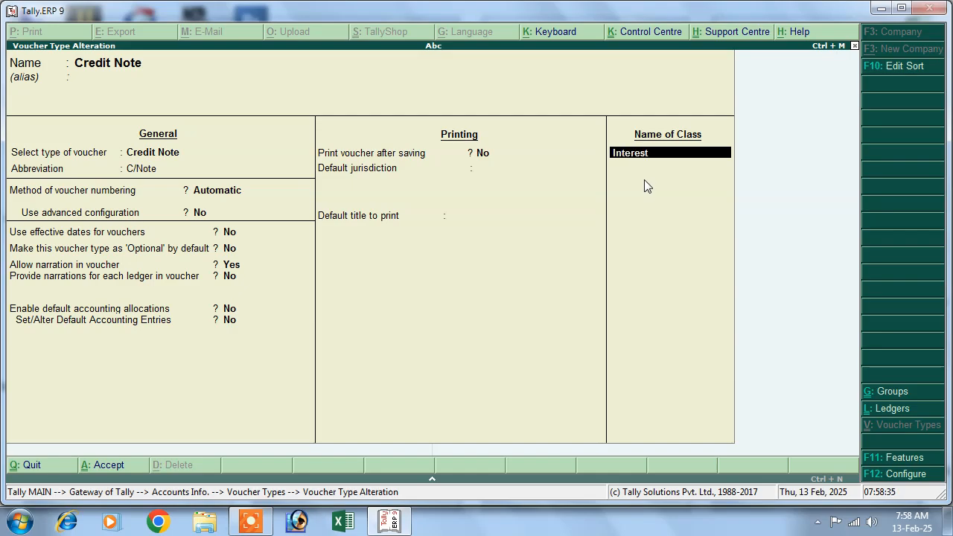
{"action": "type", "text": " Paid"}
{"action": "key", "text": "Return"}
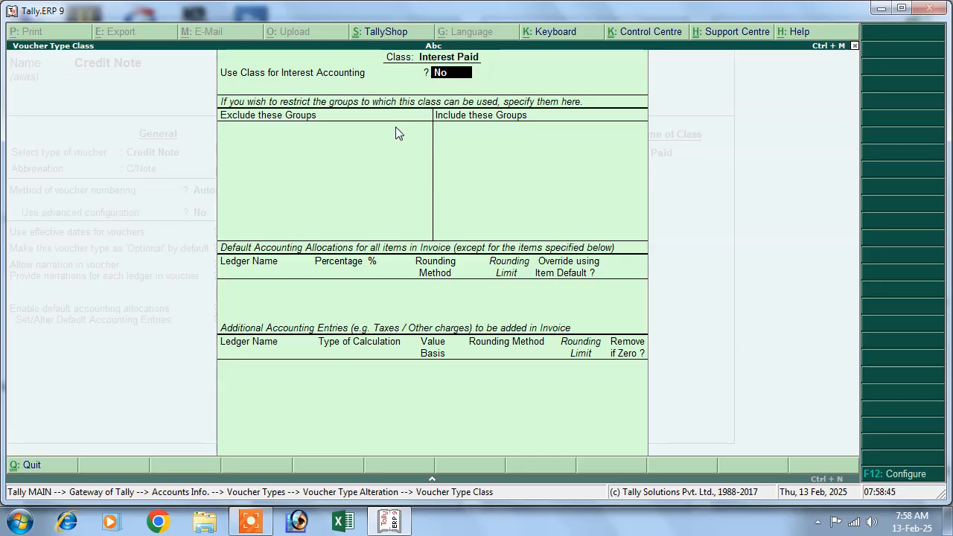
Step: Use the Interest Paid class for interest accounting without compound interest, and save the Credit Note voucher type
{"action": "type", "text": "y"}
{"action": "key", "text": "Return"}
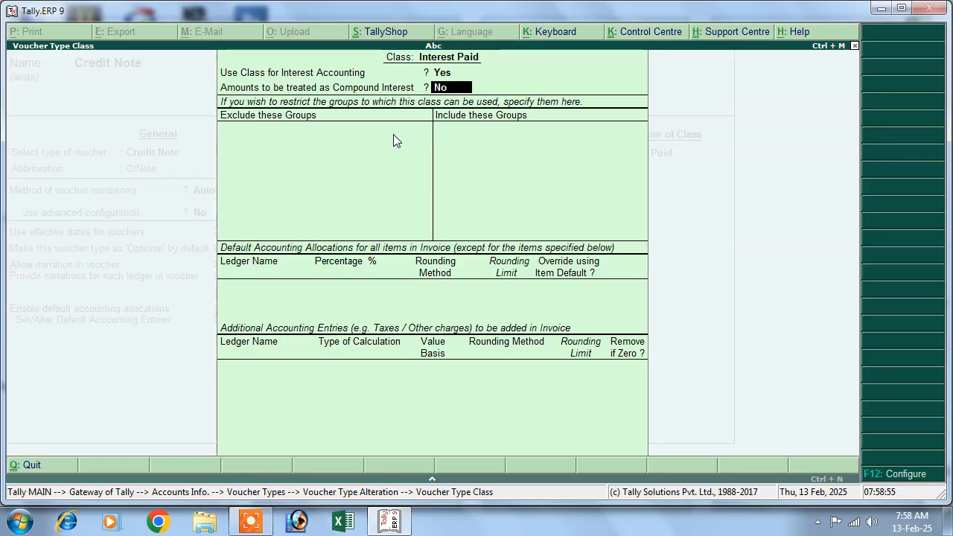
{"action": "key", "text": "Return"}
{"action": "key", "text": "Return"}
{"action": "key", "text": "Return"}
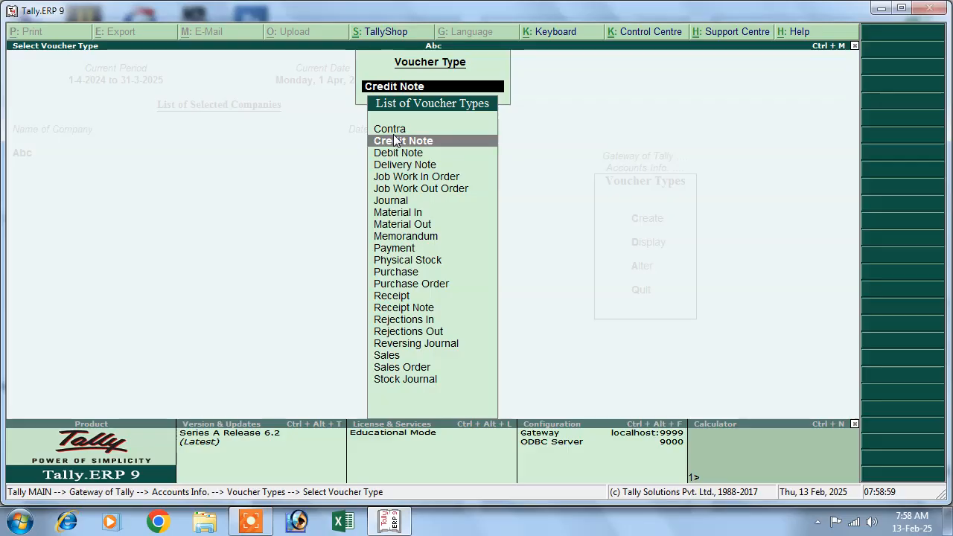
Step: Leave the voucher type masters, open accounting voucher entry and switch the purchase voucher to accounting invoice mode
{"action": "key", "text": "Escape"}
{"action": "key", "text": "Escape"}
{"action": "key", "text": "Escape"}
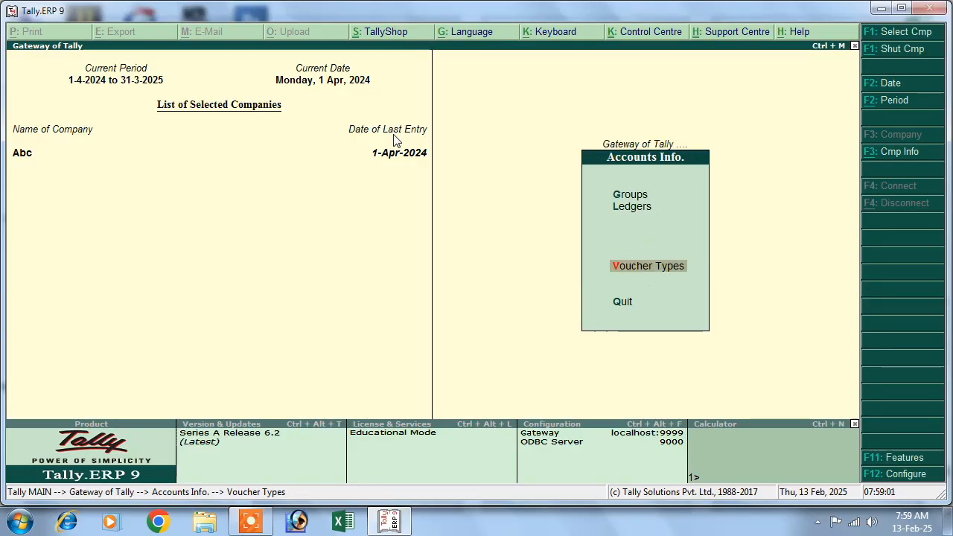
{"action": "key", "text": "Escape"}
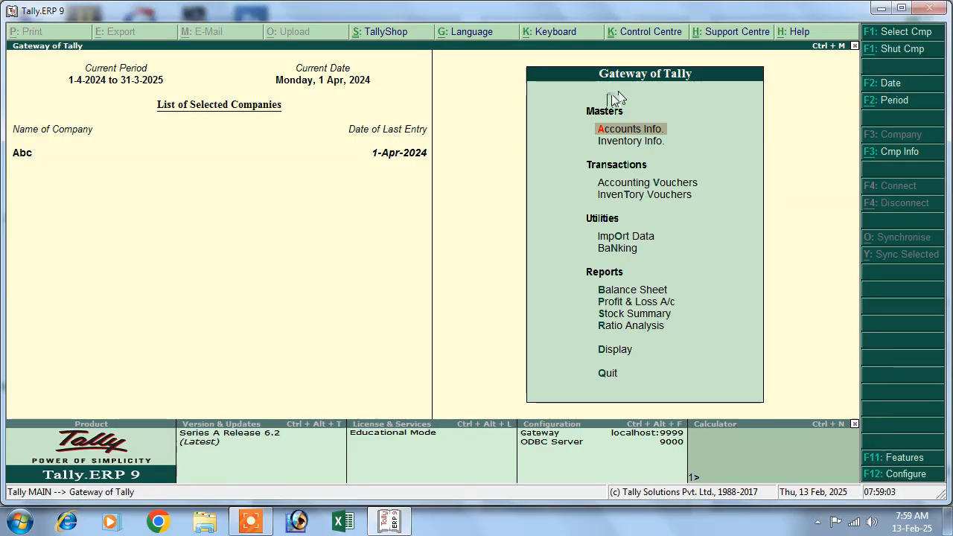
{"action": "left_click", "coordinate": [625, 187]}
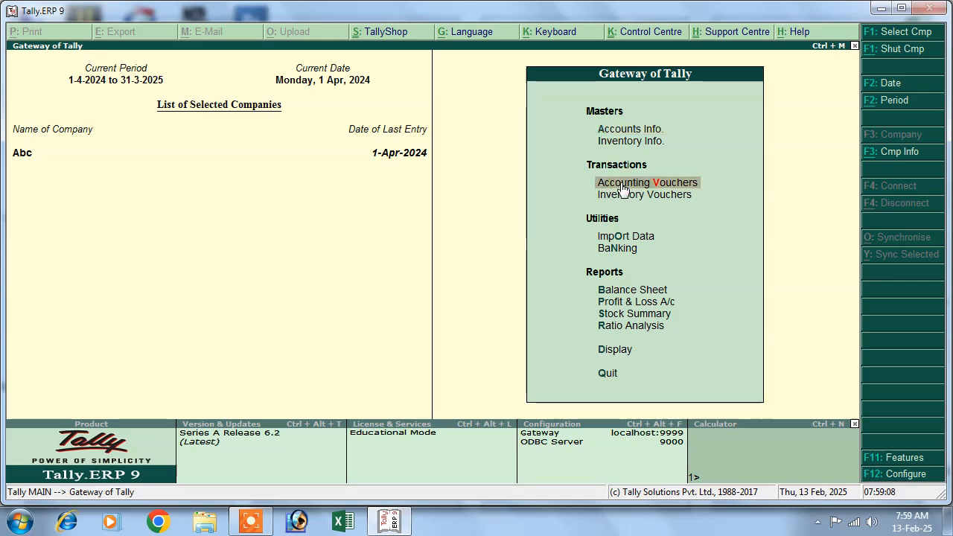
{"action": "left_click", "coordinate": [623, 186]}
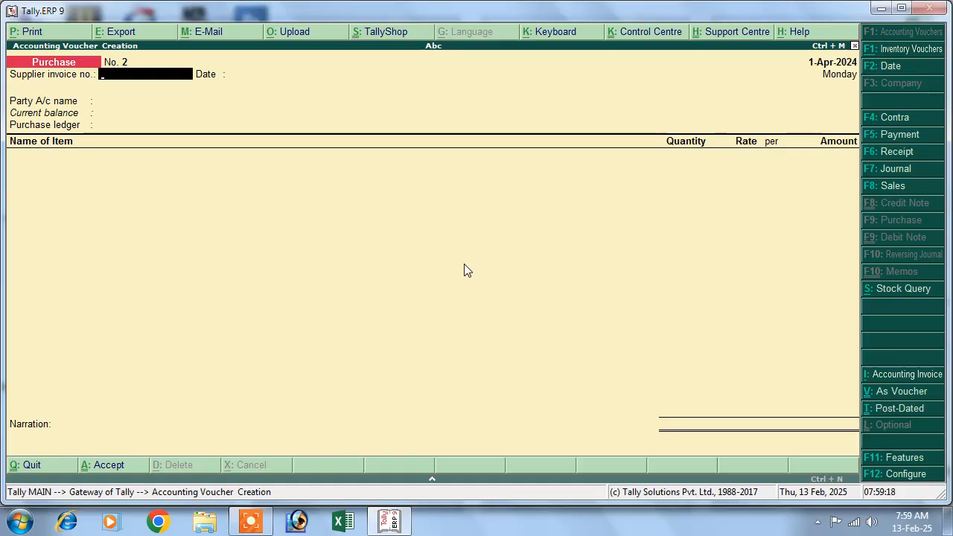
{"action": "key", "text": "alt+i"}
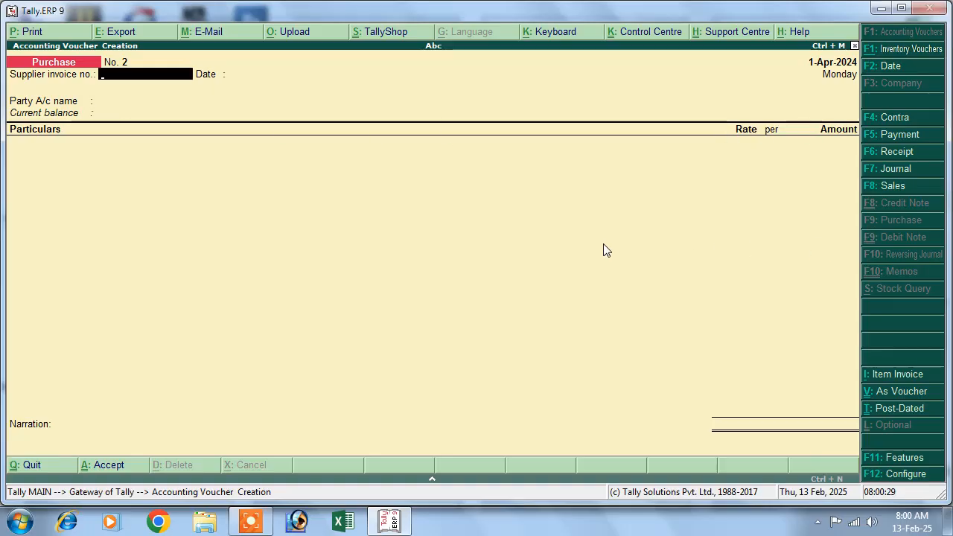
Step: Enable debit and credit notes, both recorded in invoice mode, in the company's accounting features and accept the changes
{"action": "left_click", "coordinate": [891, 457]}
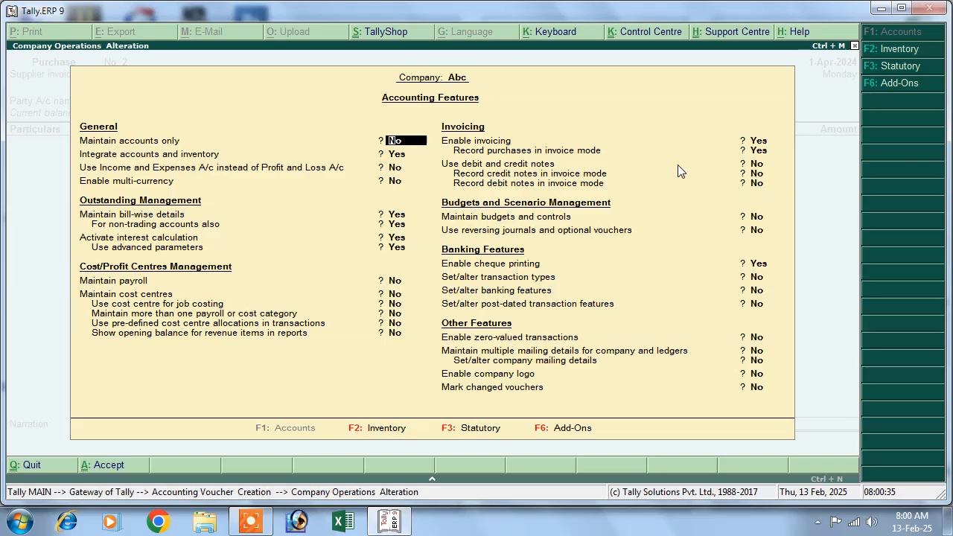
{"action": "left_click", "coordinate": [756, 165]}
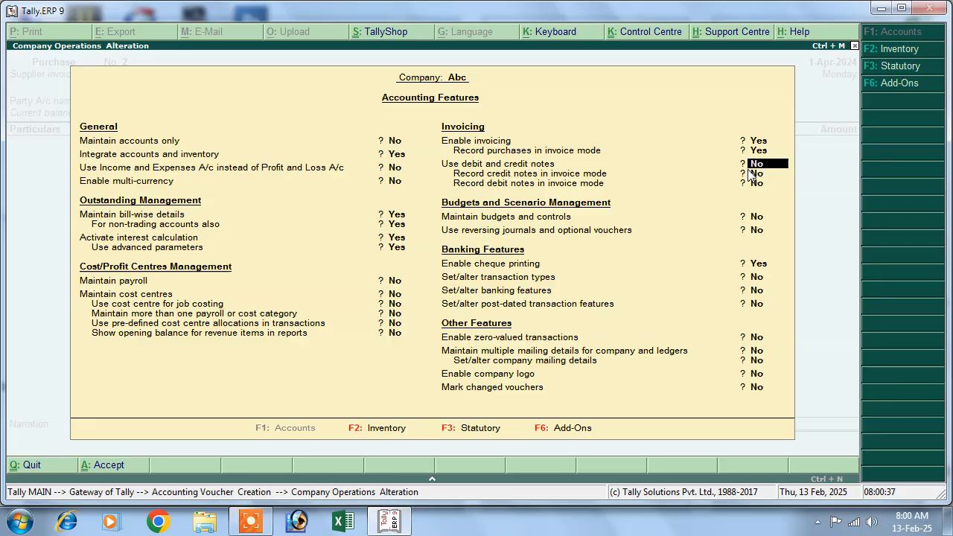
{"action": "key", "text": "y"}
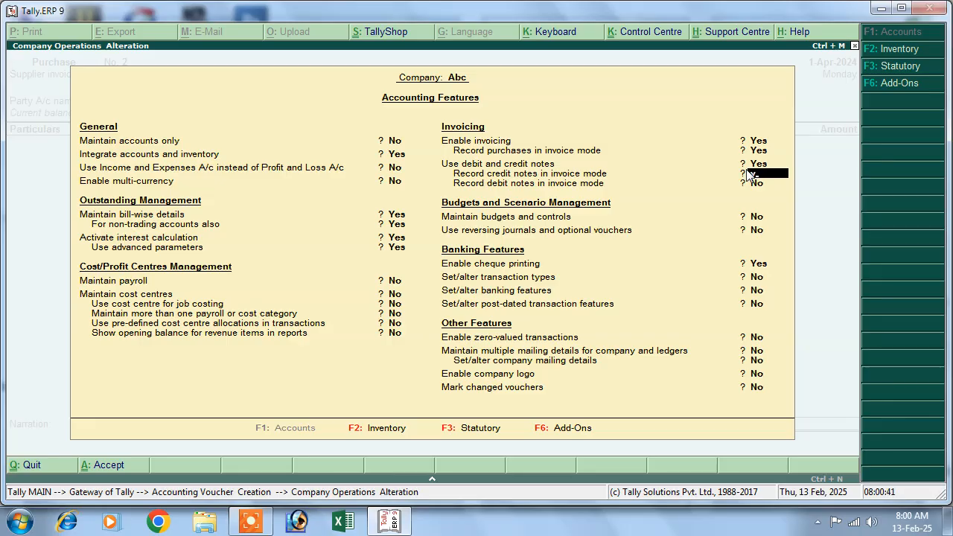
{"action": "key", "text": "y"}
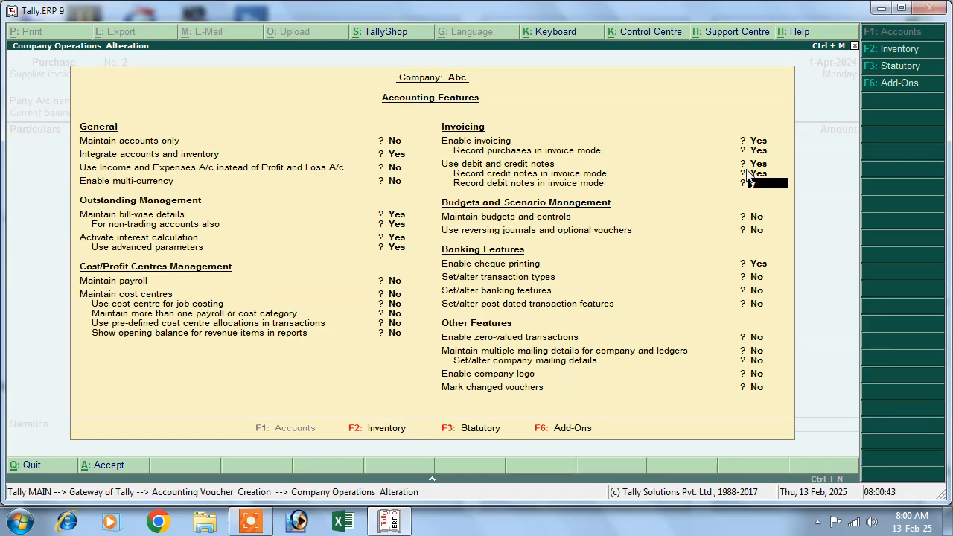
{"action": "key", "text": "y"}
{"action": "key", "text": "Return"}
{"action": "key", "text": "Return"}
{"action": "key", "text": "Return"}
{"action": "key", "text": "Return"}
{"action": "key", "text": "Return"}
{"action": "key", "text": "Return"}
{"action": "key", "text": "Return"}
{"action": "key", "text": "Return"}
{"action": "key", "text": "Return"}
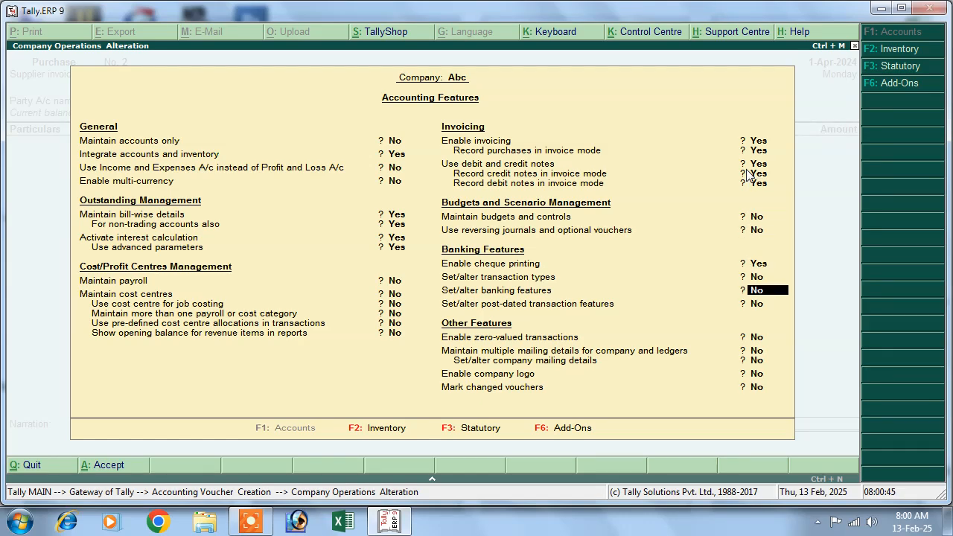
{"action": "key", "text": "Return"}
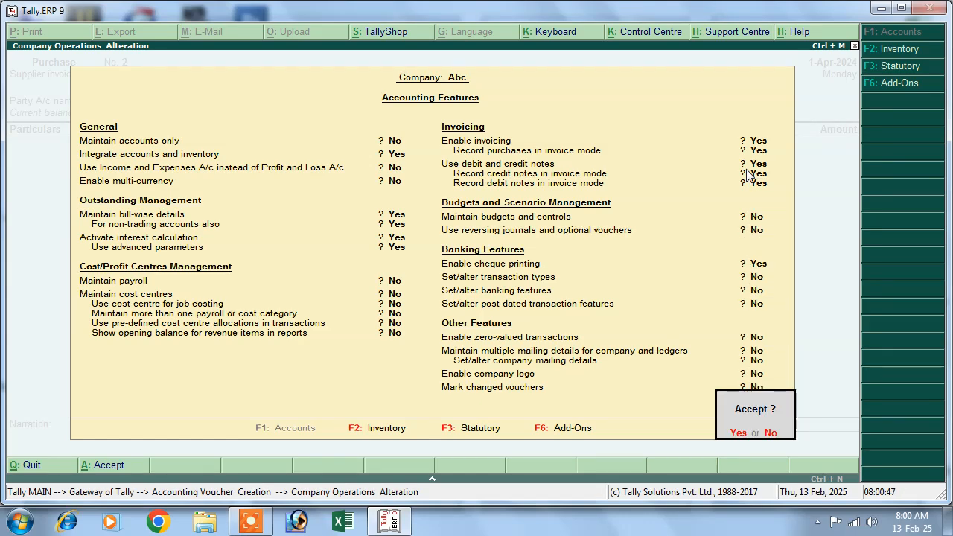
{"action": "key", "text": "Return"}
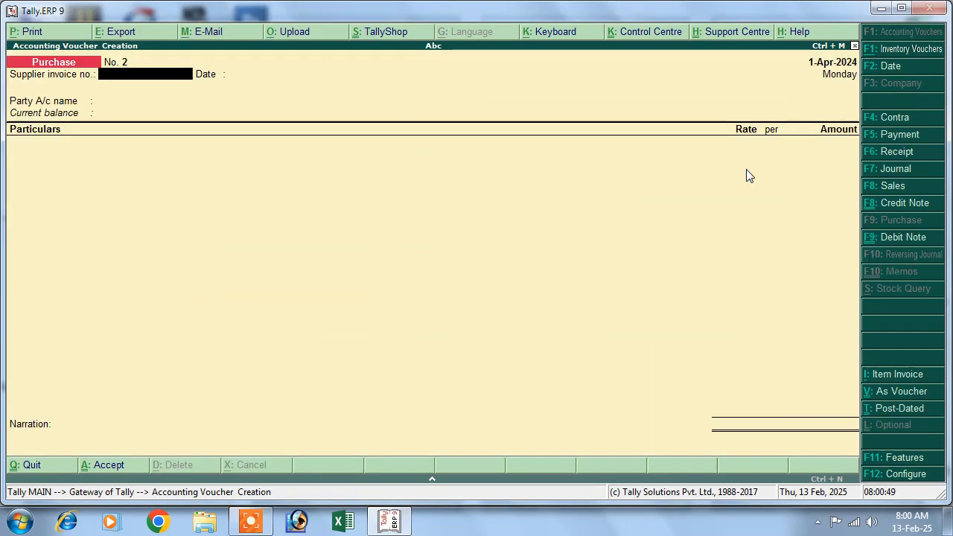
Step: Start a Credit Note voucher with the Interest Paid class and enter original invoice number 1
{"action": "key", "text": "ctrl+F8"}
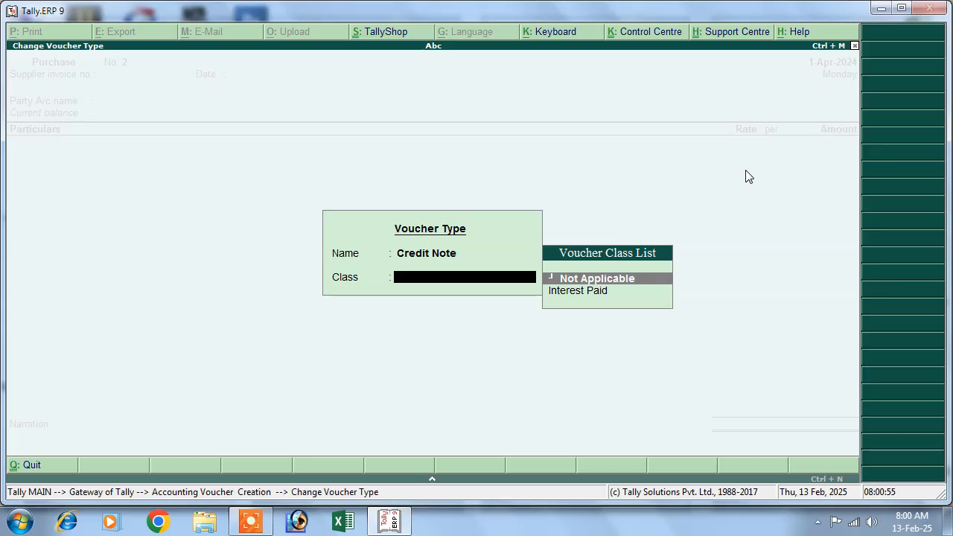
{"action": "left_click", "coordinate": [575, 301]}
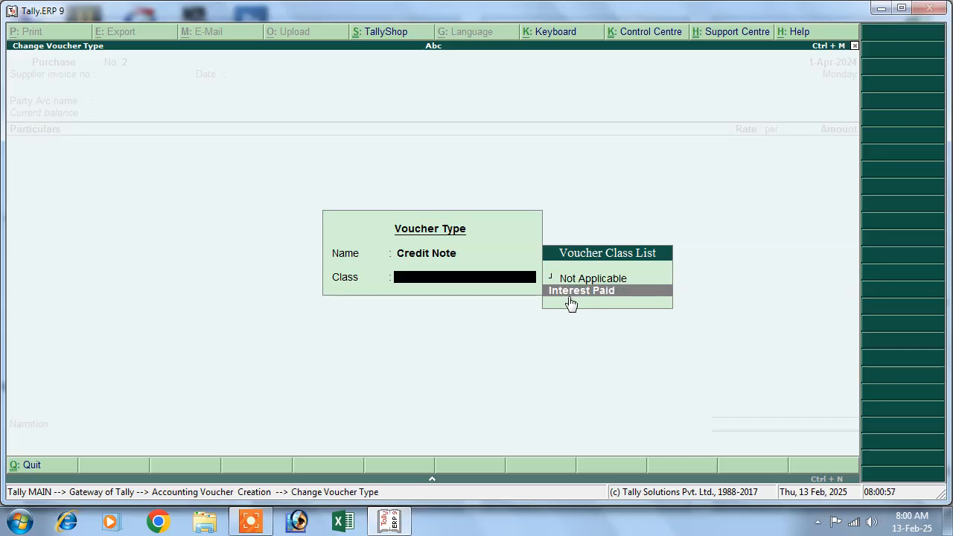
{"action": "left_click", "coordinate": [574, 301]}
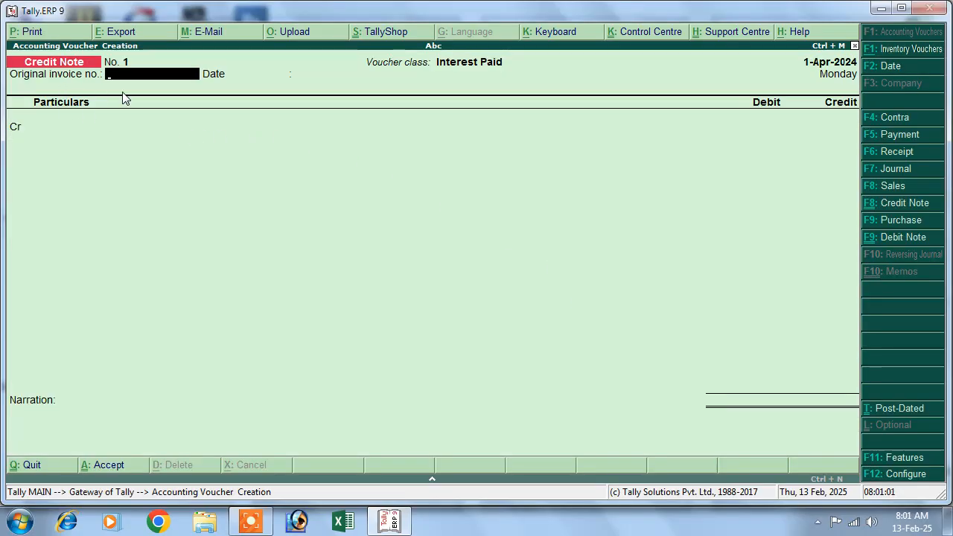
{"action": "type", "text": "1"}
{"action": "key", "text": "Return"}
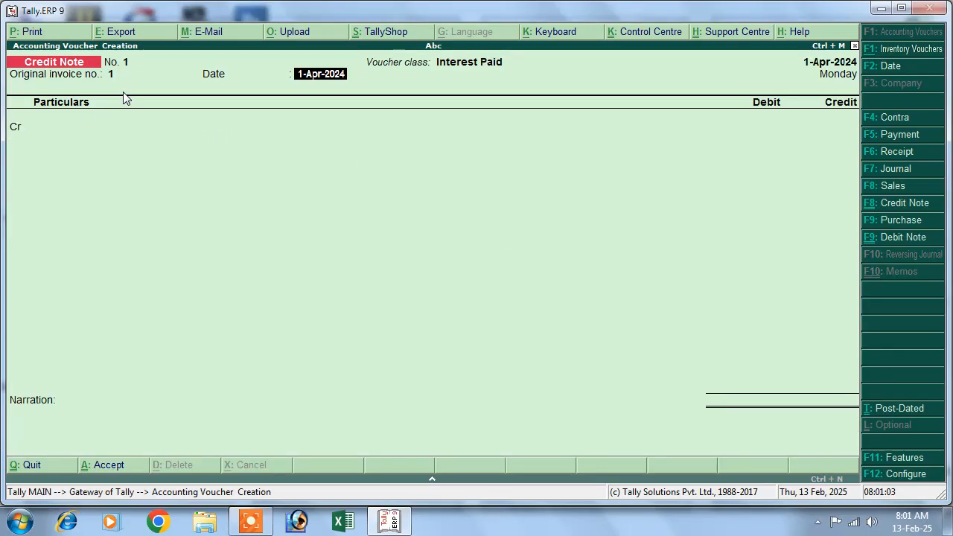
{"action": "key", "text": "Return"}
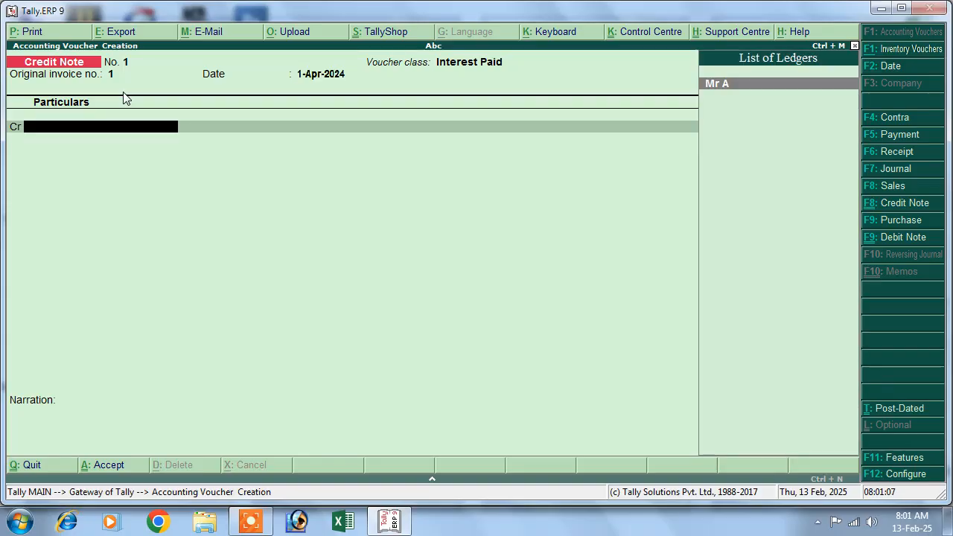
Step: Set both the credit note's voucher date and its original invoice date to 1-May-2024
{"action": "key", "text": "BackSpace"}
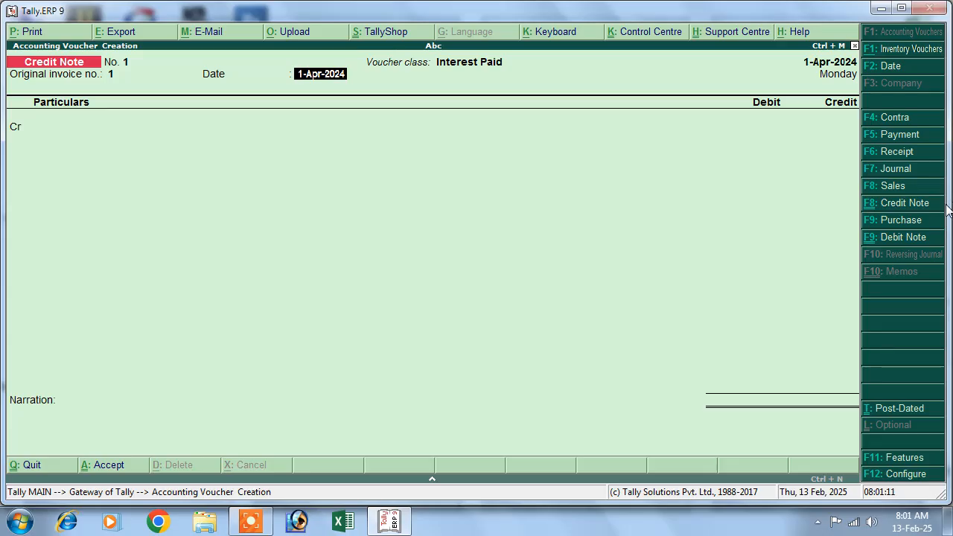
{"action": "key", "text": "F2"}
{"action": "type", "text": "1-5"}
{"action": "key", "text": "Return"}
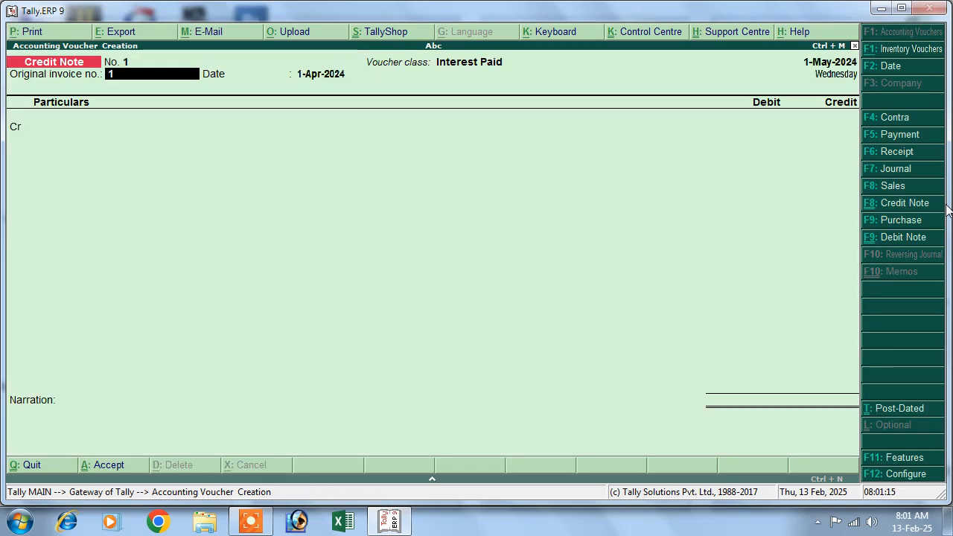
{"action": "key", "text": "Return"}
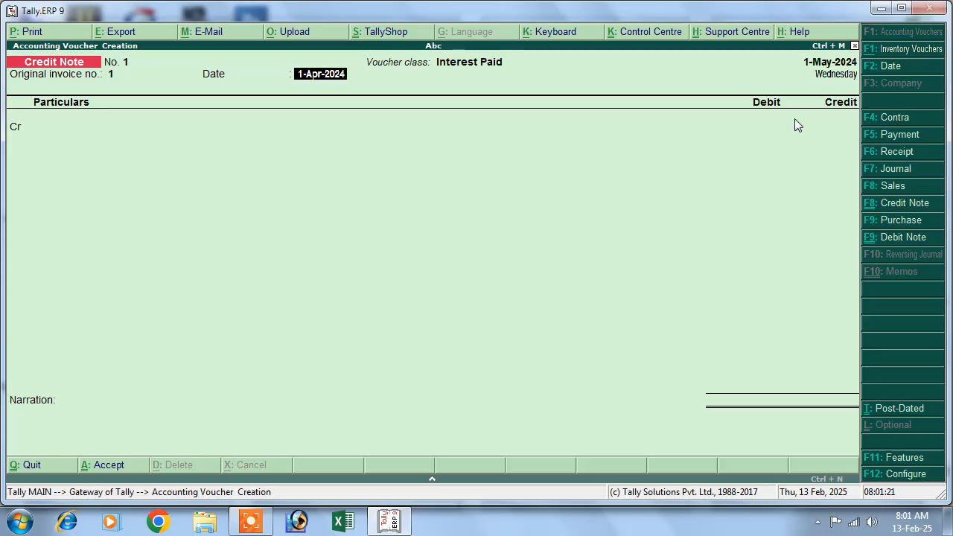
{"action": "type", "text": "1-5"}
{"action": "key", "text": "Return"}
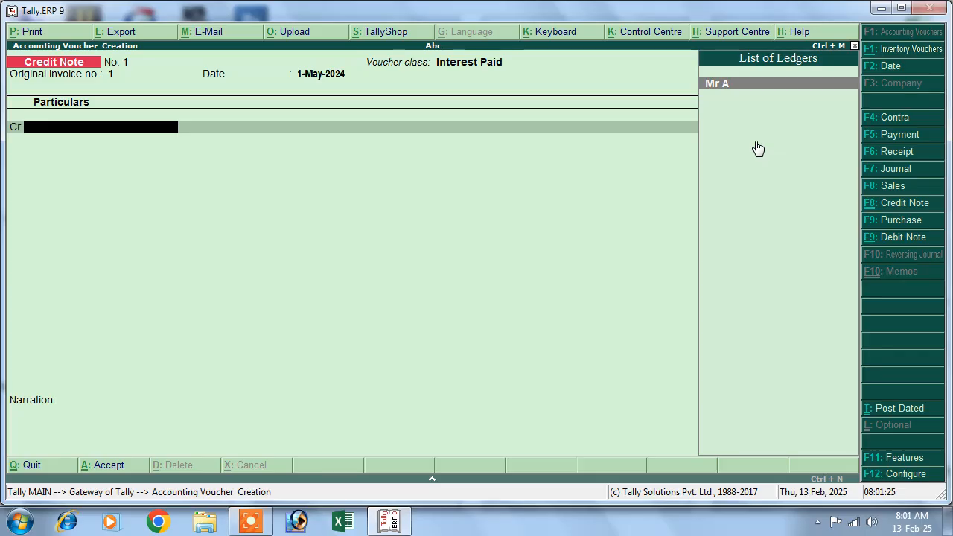
Step: Credit the creditor's ledger with the interest on bill 01
{"action": "key", "text": "Return"}
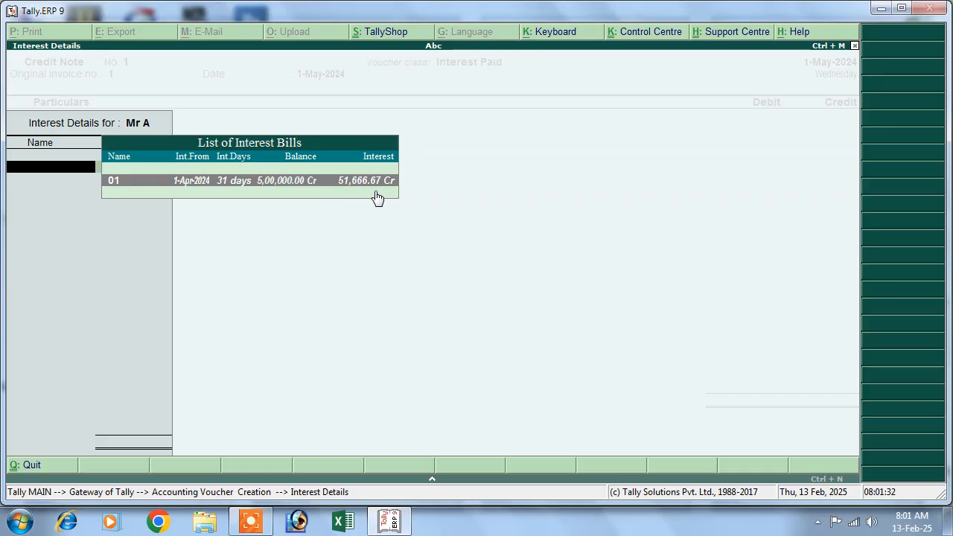
{"action": "key", "text": "Return"}
{"action": "key", "text": "Return"}
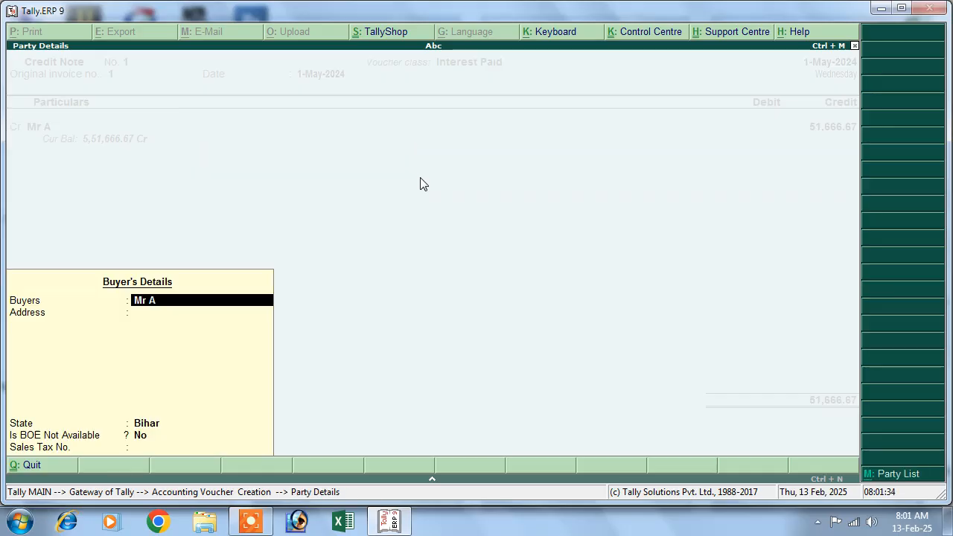
Step: Accept the prefilled buyer's details for the creditor in the credit note
{"action": "key", "text": "Return"}
{"action": "key", "text": "Return"}
{"action": "key", "text": "Return"}
{"action": "key", "text": "Return"}
{"action": "key", "text": "Return"}
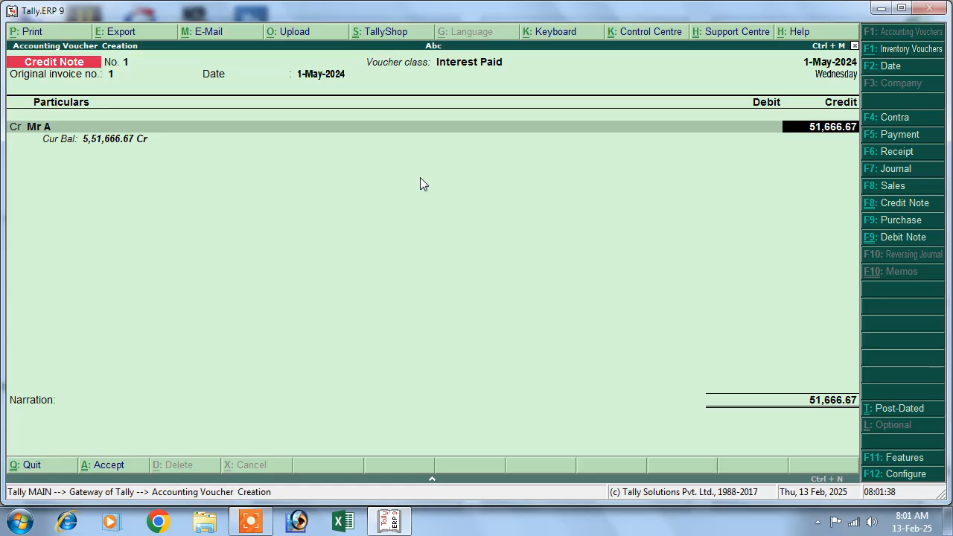
Step: Allocate the credited 51,666.67 to new reference 1, keeping interest at 10% per 30-Day Month on Credit Balances Only
{"action": "key", "text": "Return"}
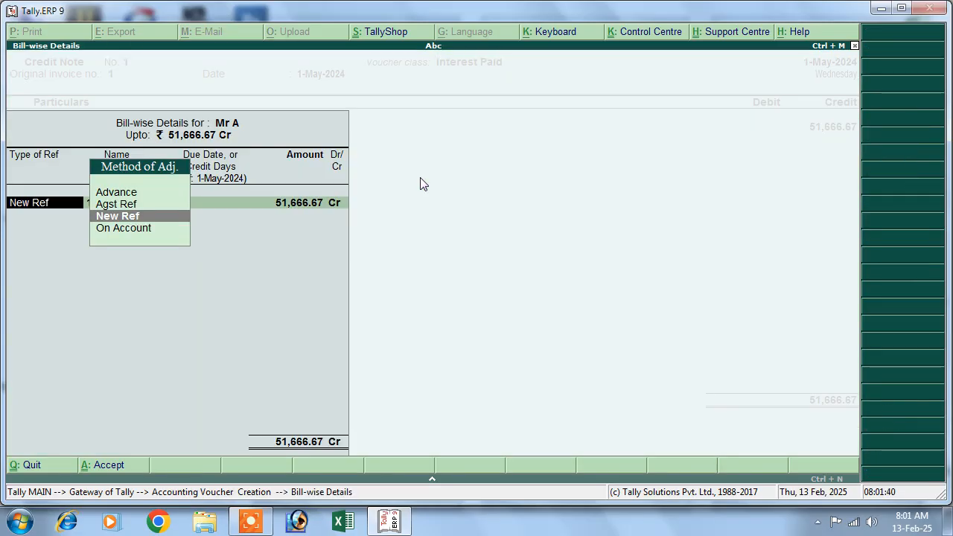
{"action": "key", "text": "Return"}
{"action": "key", "text": "Return"}
{"action": "key", "text": "Return"}
{"action": "key", "text": "Return"}
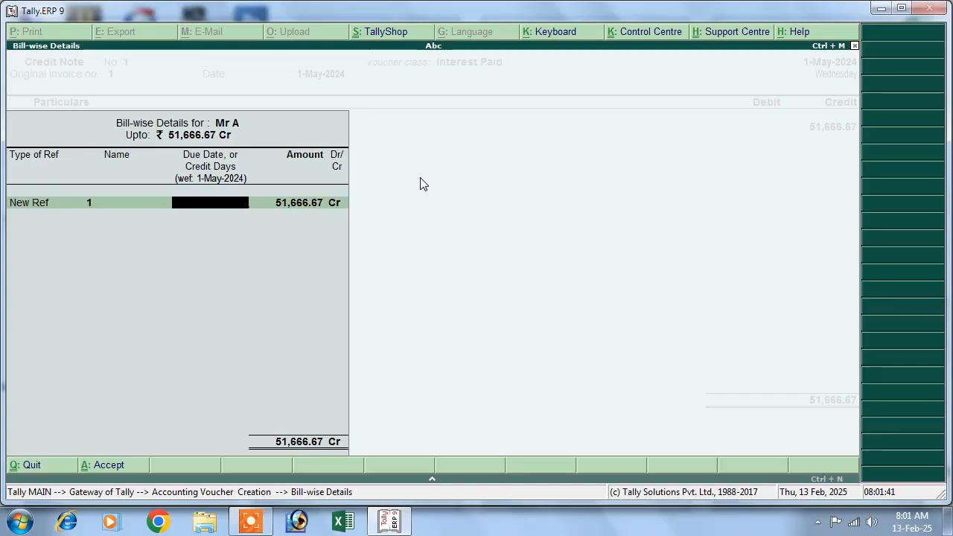
{"action": "key", "text": "Return"}
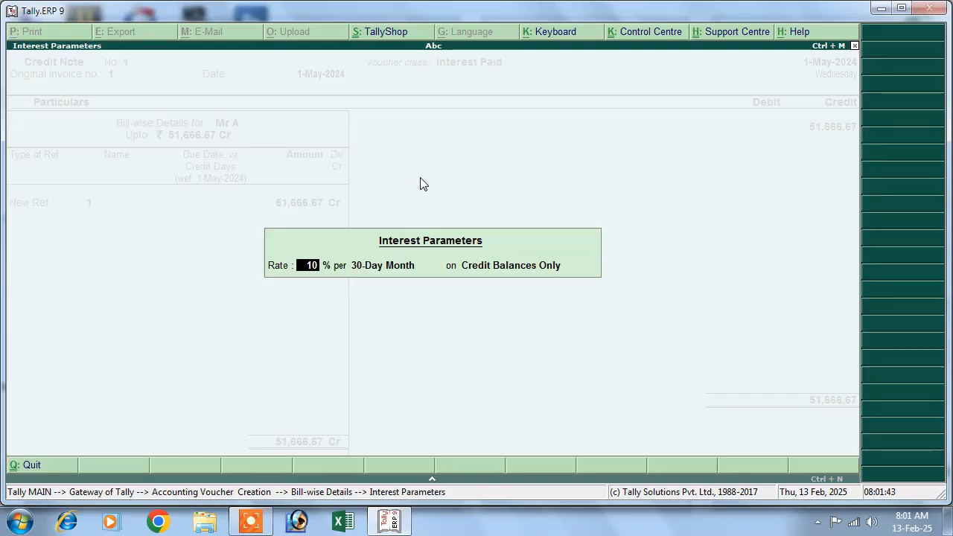
{"action": "key", "text": "Return"}
{"action": "key", "text": "Return"}
{"action": "key", "text": "Return"}
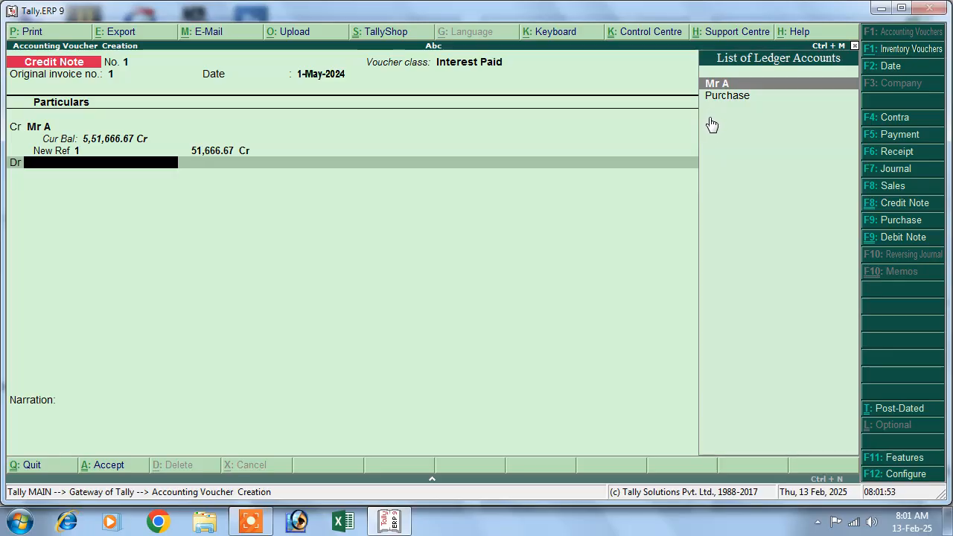
Step: Create a ledger named Interest Paid under Indirect Expenses from within the credit note's debit line
{"action": "key", "text": "alt+c"}
{"action": "type", "text": "Interest"}
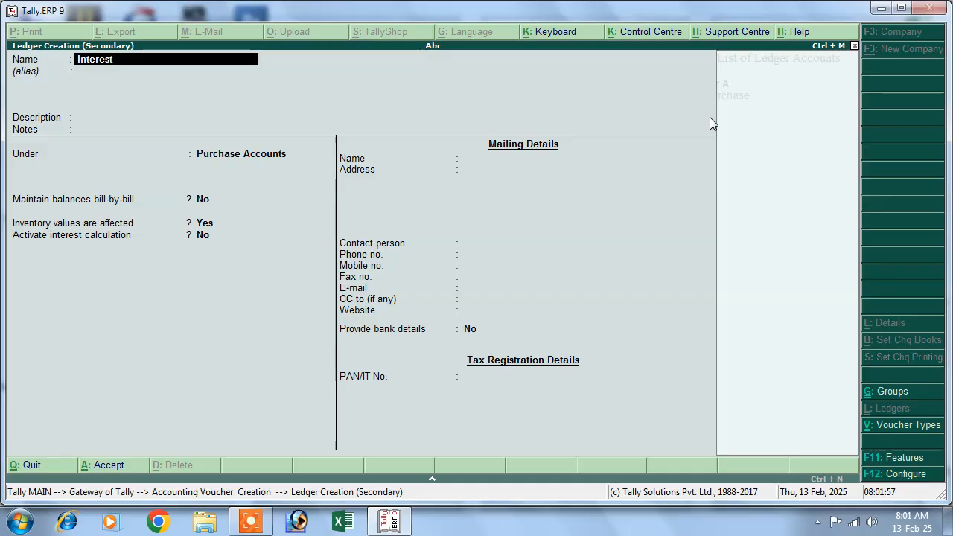
{"action": "type", "text": " Pai"}
{"action": "key", "text": "Return"}
{"action": "key", "text": "Return"}
{"action": "key", "text": "Return"}
{"action": "key", "text": "Return"}
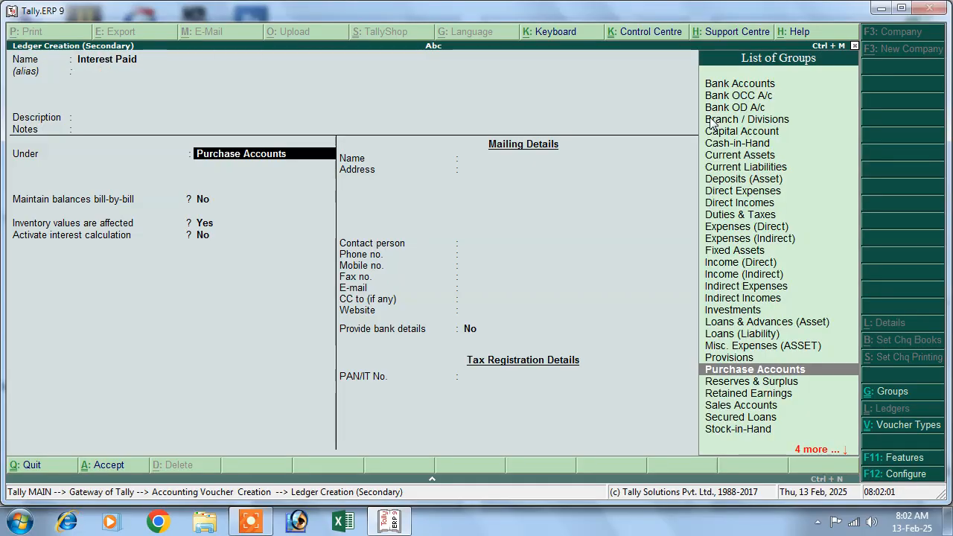
{"action": "type", "text": "ind"}
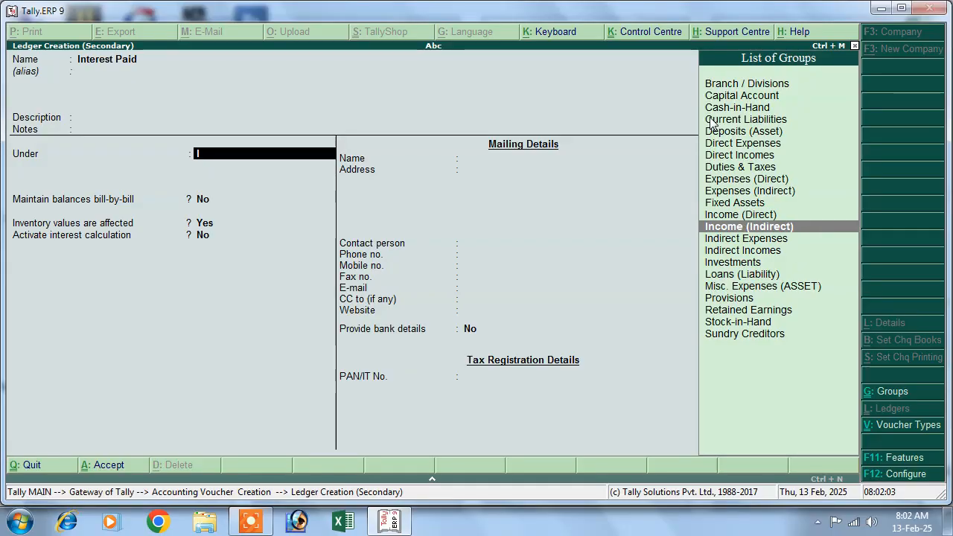
{"action": "key", "text": "Return"}
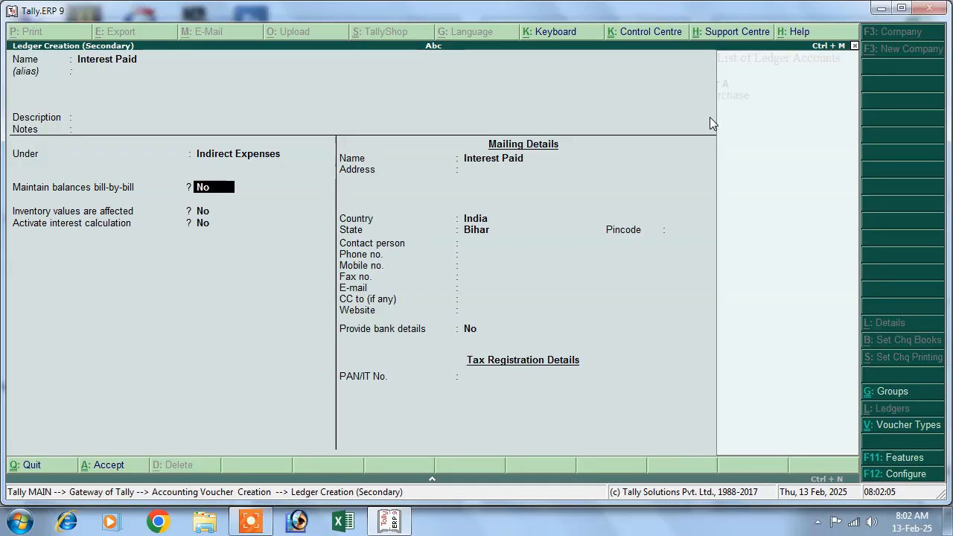
Step: Keep the remaining default settings and mailing details of the Interest Paid ledger and save it
{"action": "key", "text": "Return"}
{"action": "key", "text": "Return"}
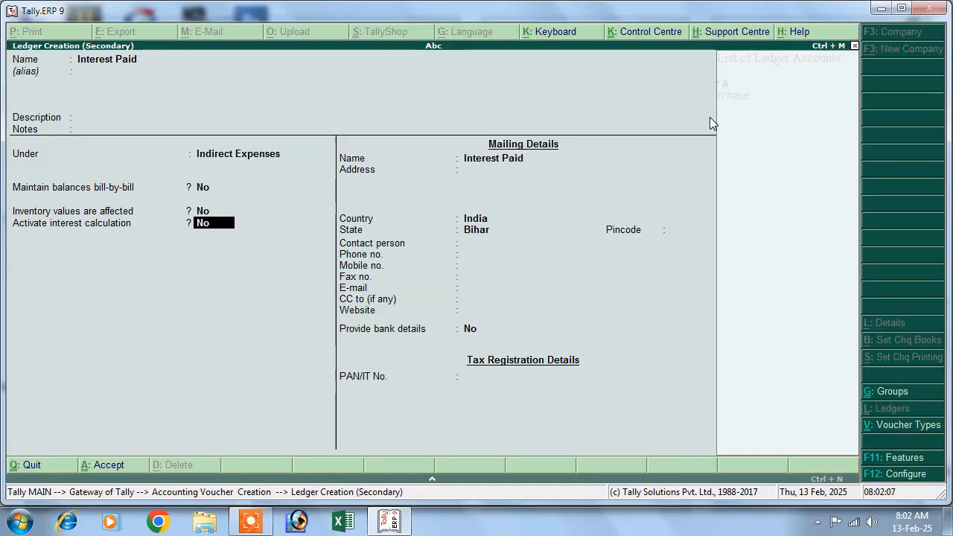
{"action": "key", "text": "Return"}
{"action": "key", "text": "Return"}
{"action": "key", "text": "Return"}
{"action": "key", "text": "Return"}
{"action": "key", "text": "Return"}
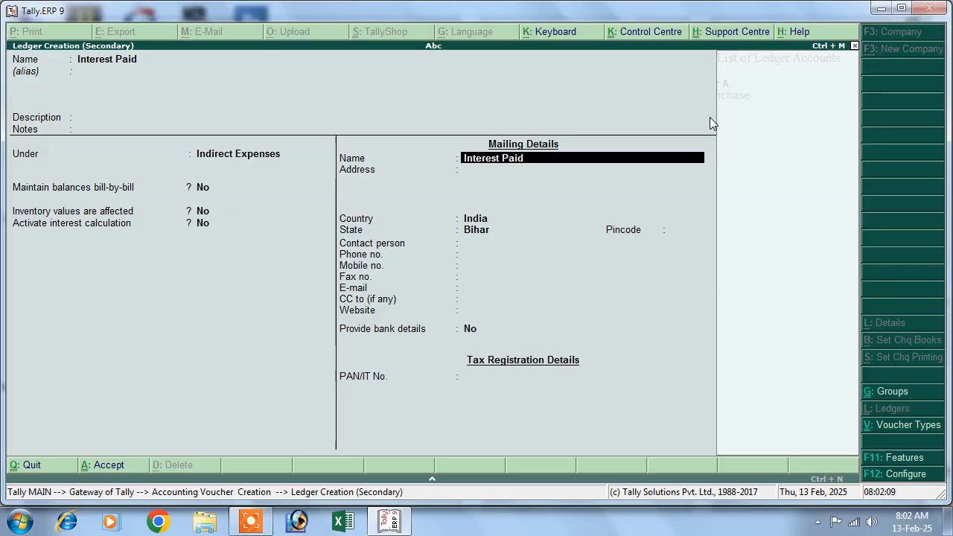
{"action": "key", "text": "Return"}
{"action": "key", "text": "Return"}
{"action": "key", "text": "Return"}
{"action": "key", "text": "Return"}
{"action": "key", "text": "Return"}
{"action": "key", "text": "Return"}
{"action": "key", "text": "Return"}
{"action": "key", "text": "Return"}
{"action": "key", "text": "Return"}
{"action": "key", "text": "Return"}
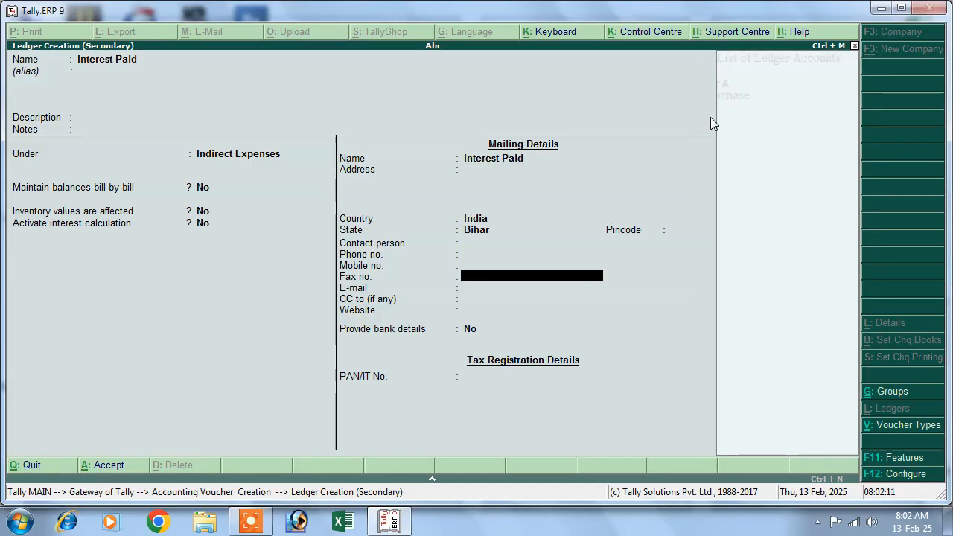
{"action": "key", "text": "Return"}
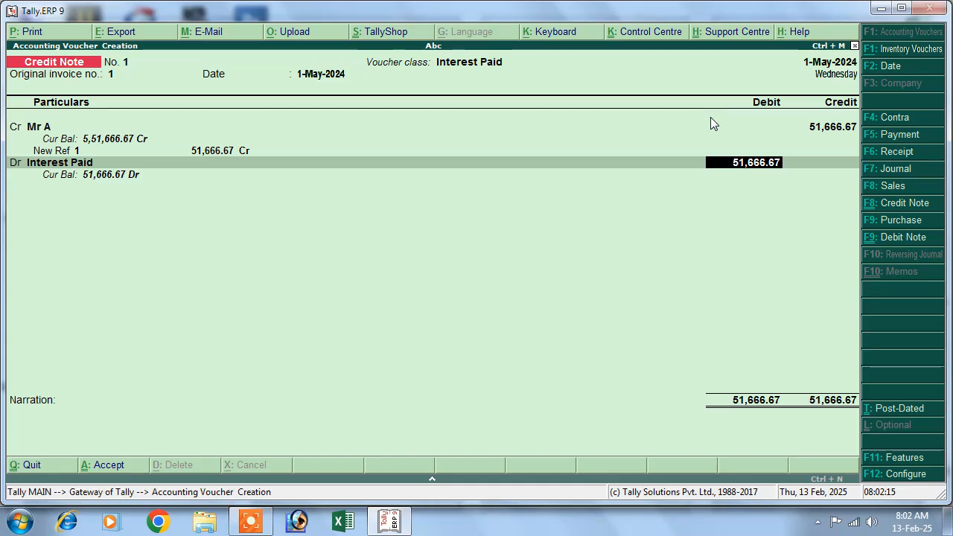
Step: Debit Interest Paid with 51,666.67, leave the narration empty and save the credit note
{"action": "key", "text": "Return"}
{"action": "key", "text": "Return"}
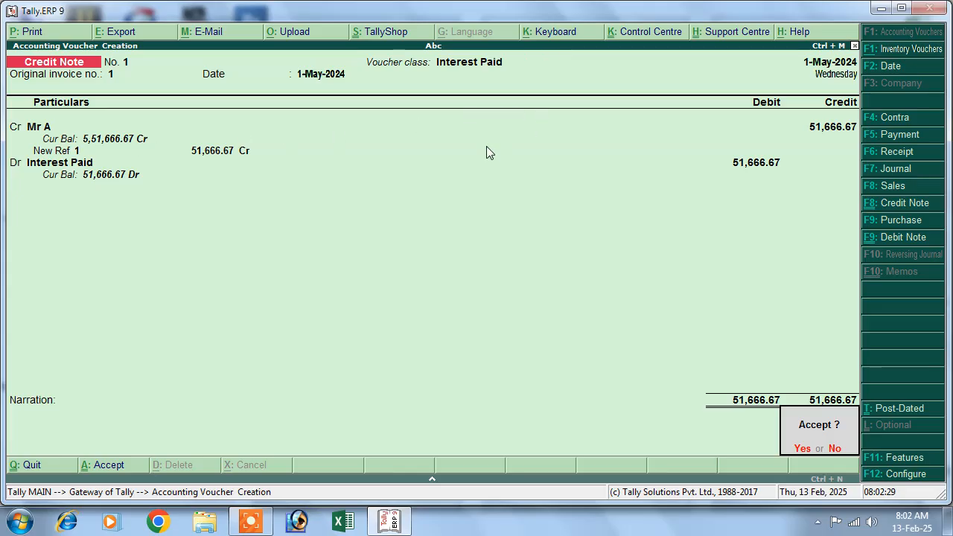
{"action": "key", "text": "Return"}
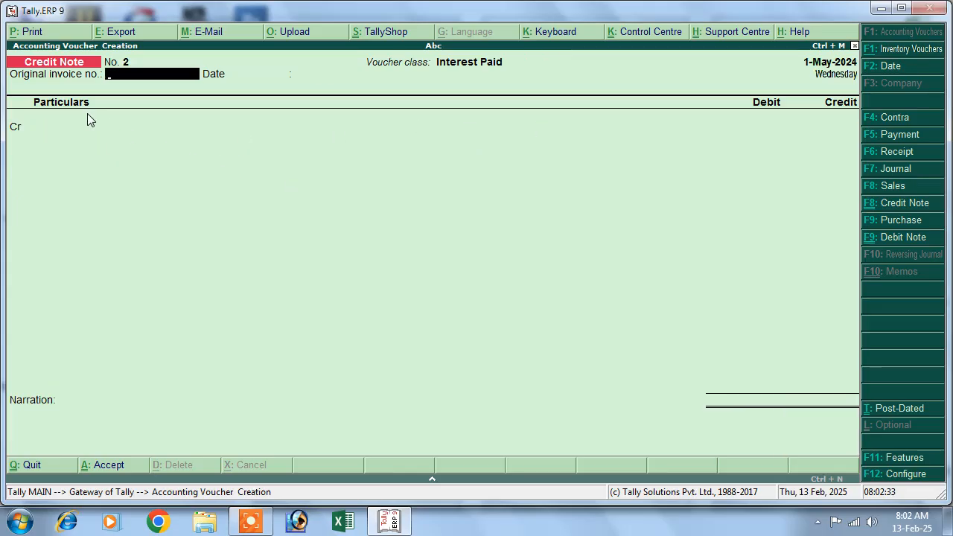
Step: Start a Payment voucher and set its date to 1-May-2024
{"action": "left_click", "coordinate": [875, 134]}
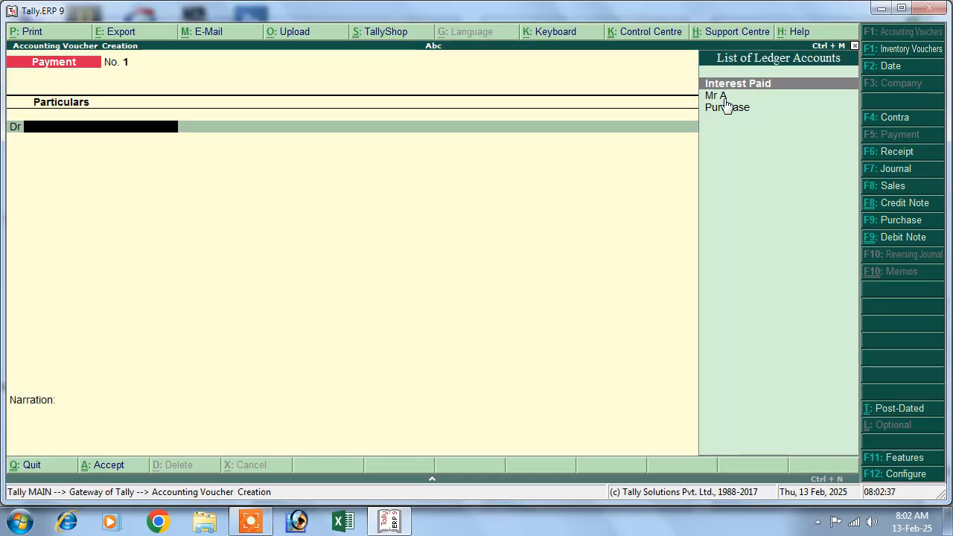
{"action": "key", "text": "F2"}
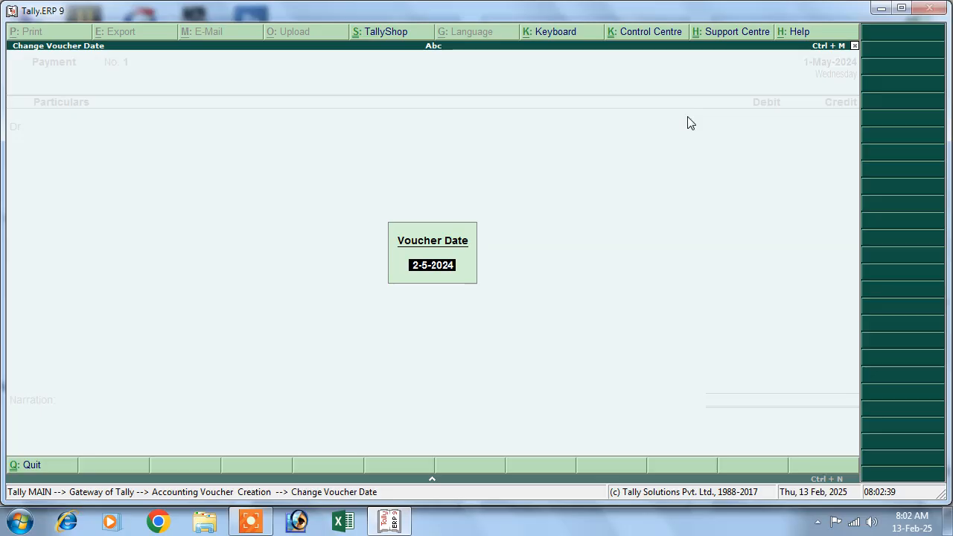
{"action": "type", "text": "1-5"}
{"action": "key", "text": "Return"}
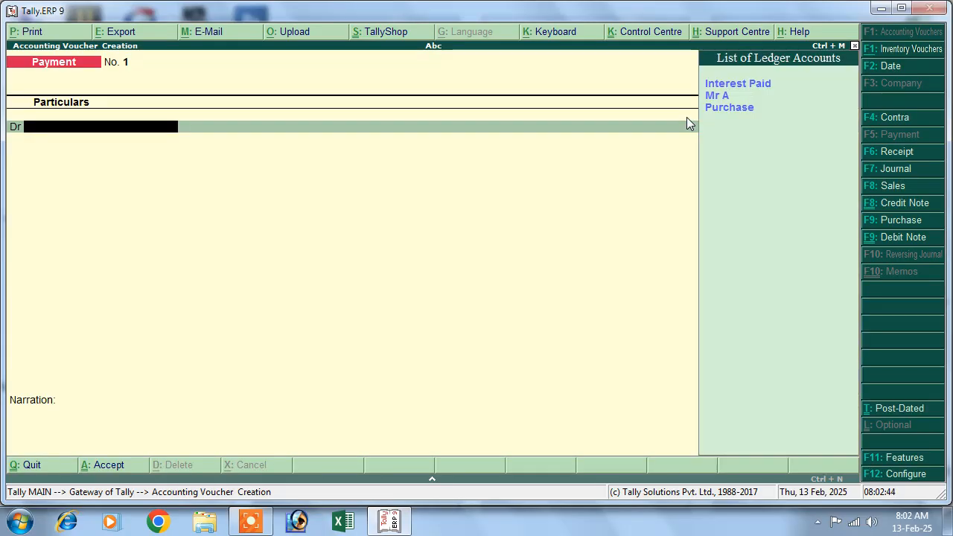
Step: Debit the creditor's ledger with 5,51,666.67 in the payment voucher
{"action": "key", "text": "Down"}
{"action": "key", "text": "Return"}
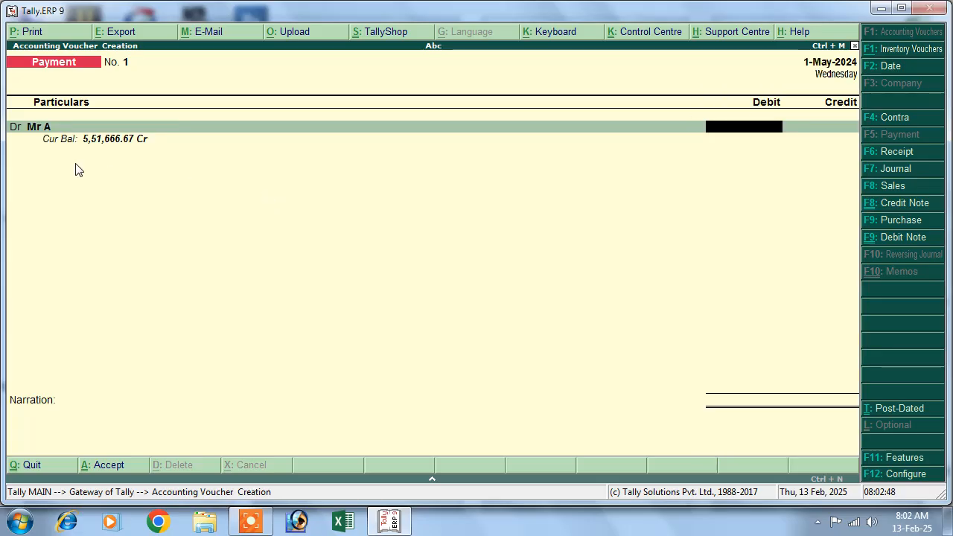
{"action": "type", "text": "551666.67"}
{"action": "key", "text": "Return"}
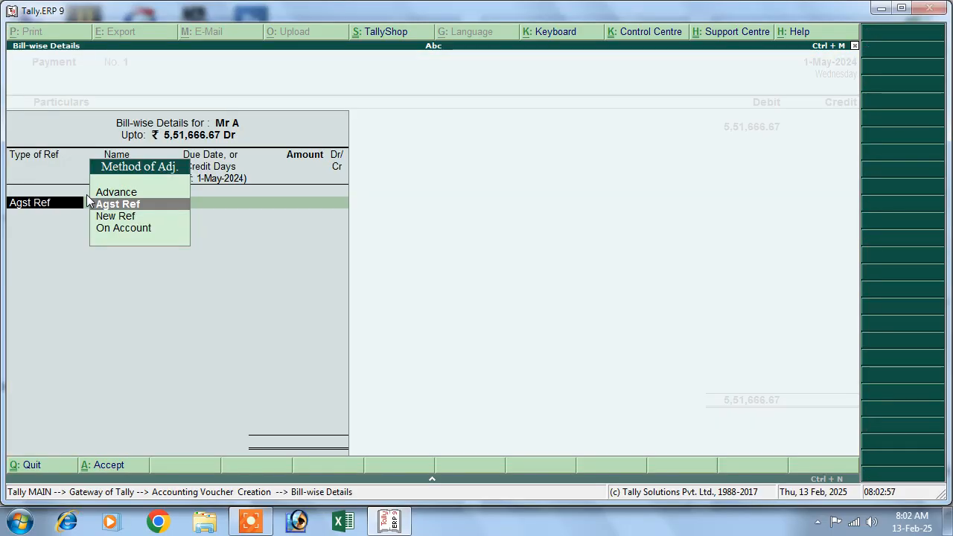
Step: Allocate the payment against pending bill 01 for 5,00,000.00 and bill 1 for 51,666.67
{"action": "key", "text": "Return"}
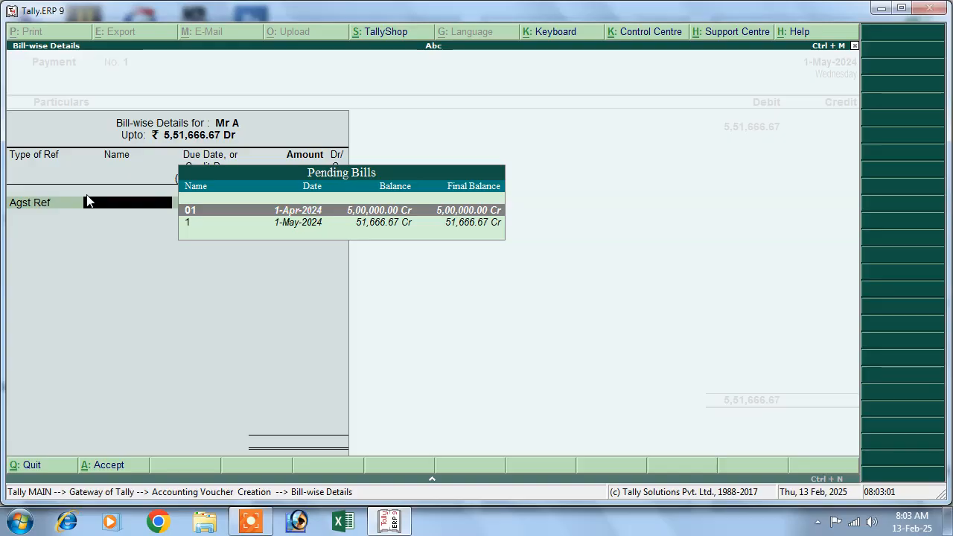
{"action": "key", "text": "Return"}
{"action": "key", "text": "Return"}
{"action": "key", "text": "Return"}
{"action": "key", "text": "Return"}
{"action": "key", "text": "Return"}
{"action": "key", "text": "Return"}
{"action": "key", "text": "Return"}
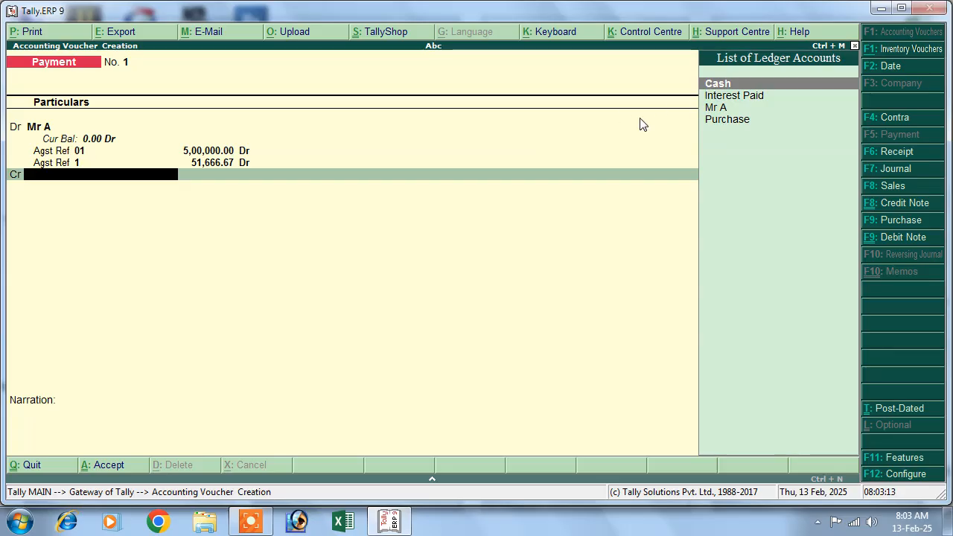
Step: Credit Cash with 5,51,666.67 and save the payment voucher without a narration
{"action": "key", "text": "Return"}
{"action": "key", "text": "Return"}
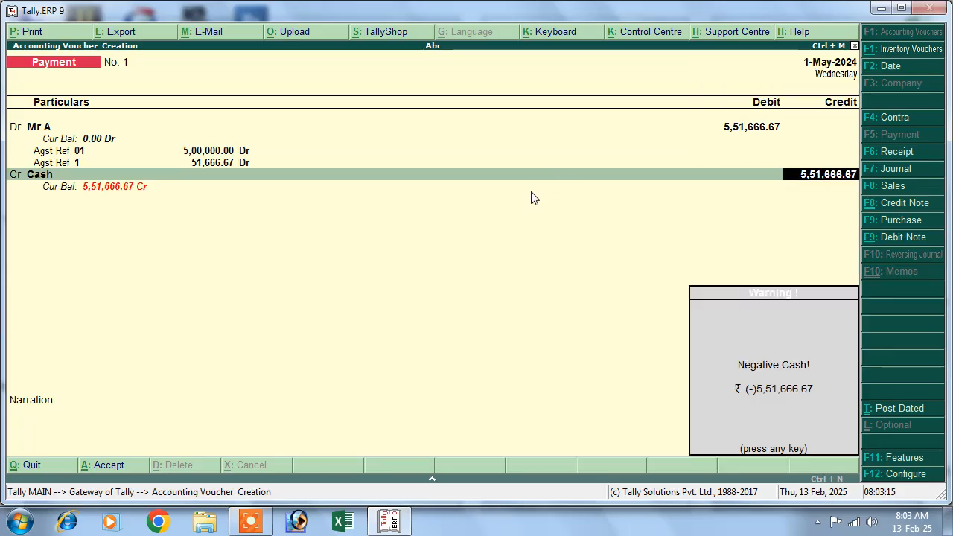
{"action": "key", "text": "Return"}
{"action": "key", "text": "Return"}
{"action": "key", "text": "Return"}
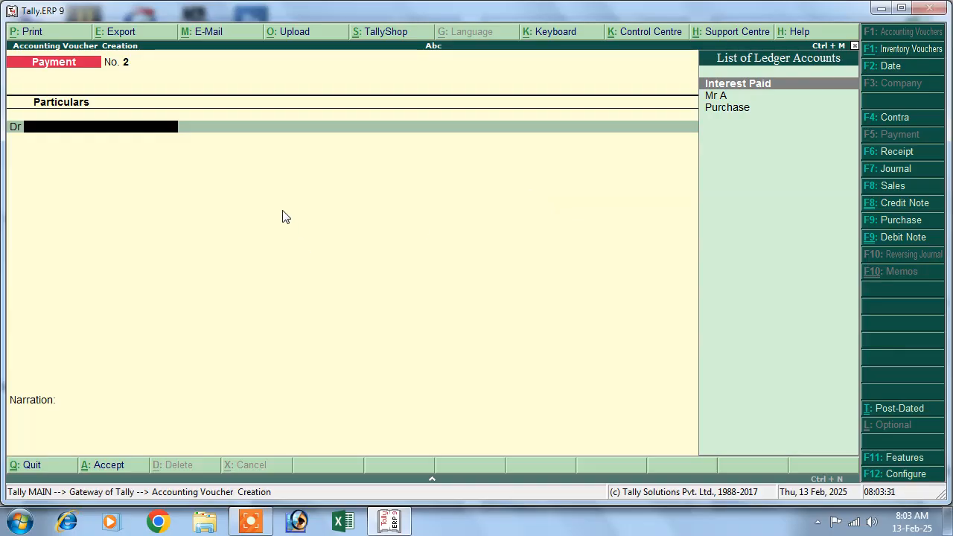
Step: Start a Sales voucher dated 1-May-2024 with reference number 02
{"action": "left_click", "coordinate": [879, 186]}
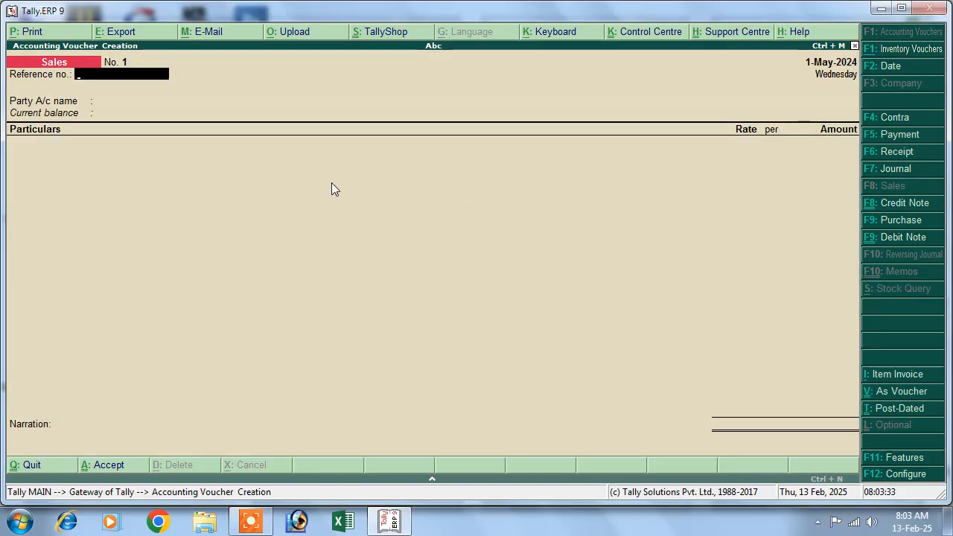
{"action": "type", "text": "02"}
{"action": "key", "text": "Return"}
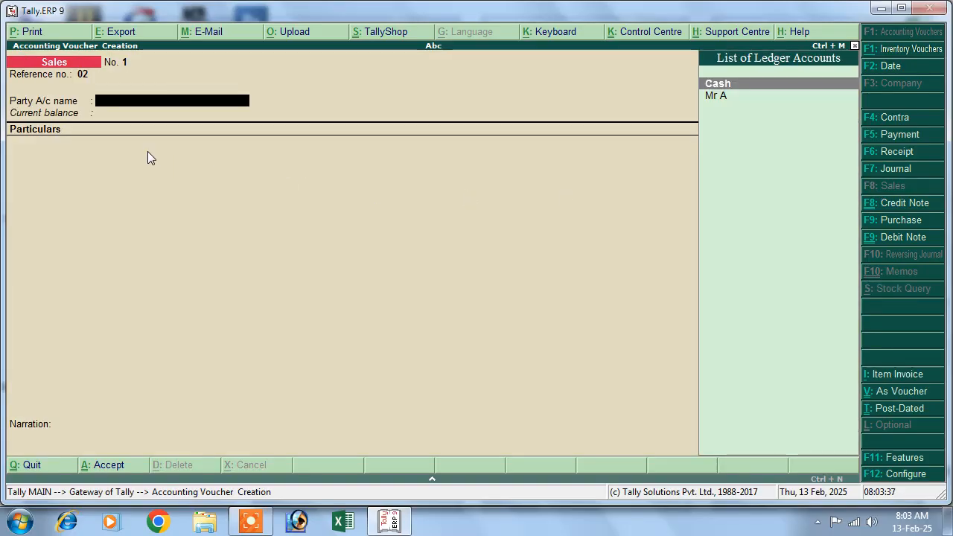
Step: Create a new party ledger with the customer's name and place it under Sundry Debtors
{"action": "key", "text": "alt+c"}
{"action": "type", "text": "M"}
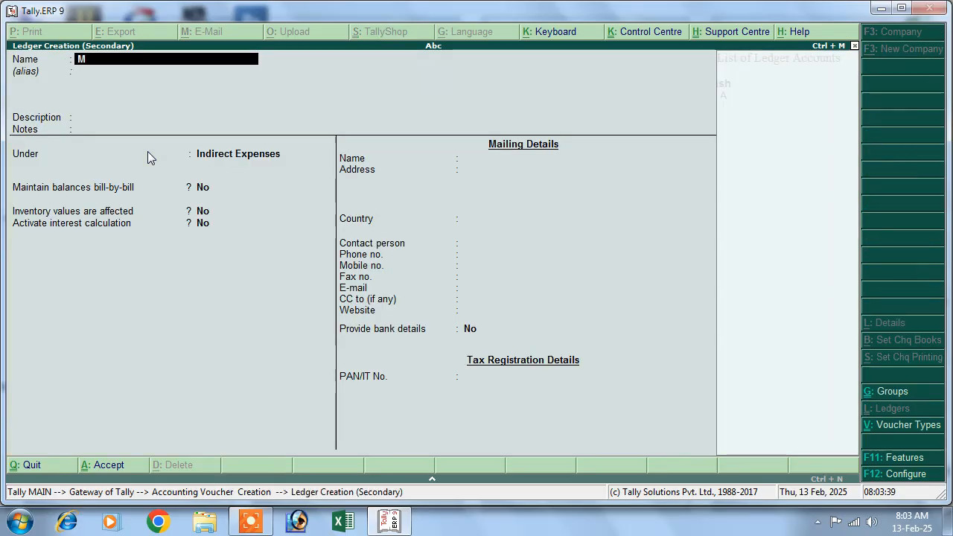
{"action": "type", "text": "r B"}
{"action": "key", "text": "Return"}
{"action": "key", "text": "Return"}
{"action": "key", "text": "Return"}
{"action": "key", "text": "Return"}
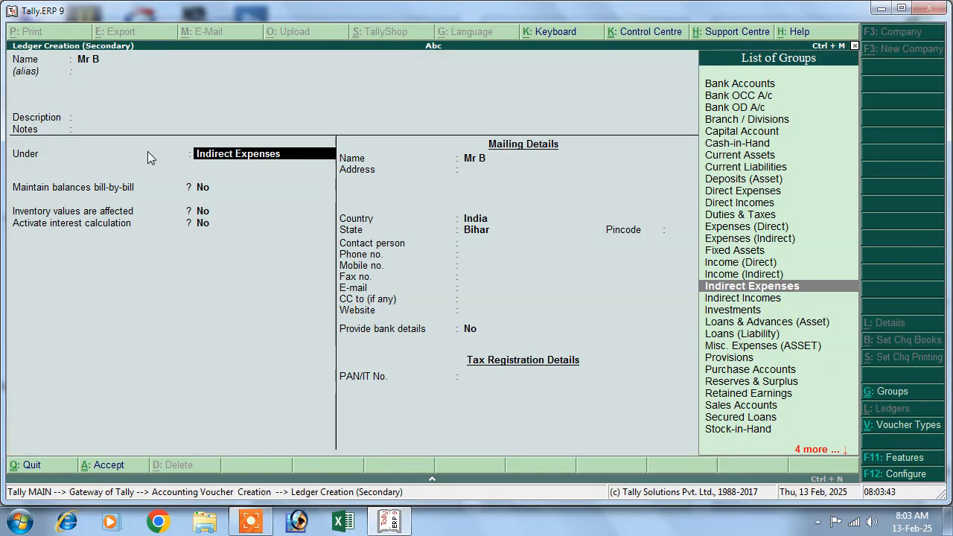
{"action": "type", "text": "S"}
{"action": "key", "text": "Down"}
{"action": "key", "text": "Down"}
{"action": "key", "text": "Down"}
{"action": "key", "text": "Down"}
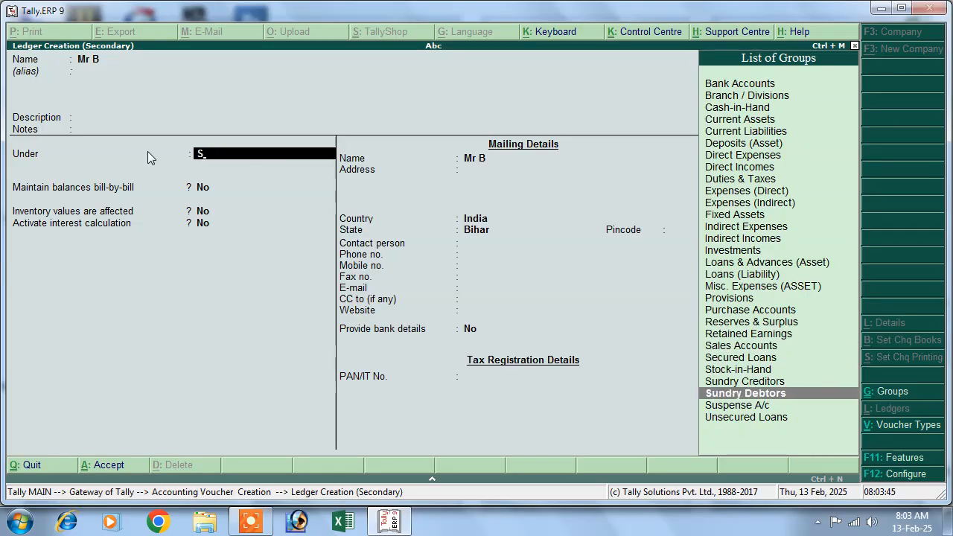
{"action": "key", "text": "Return"}
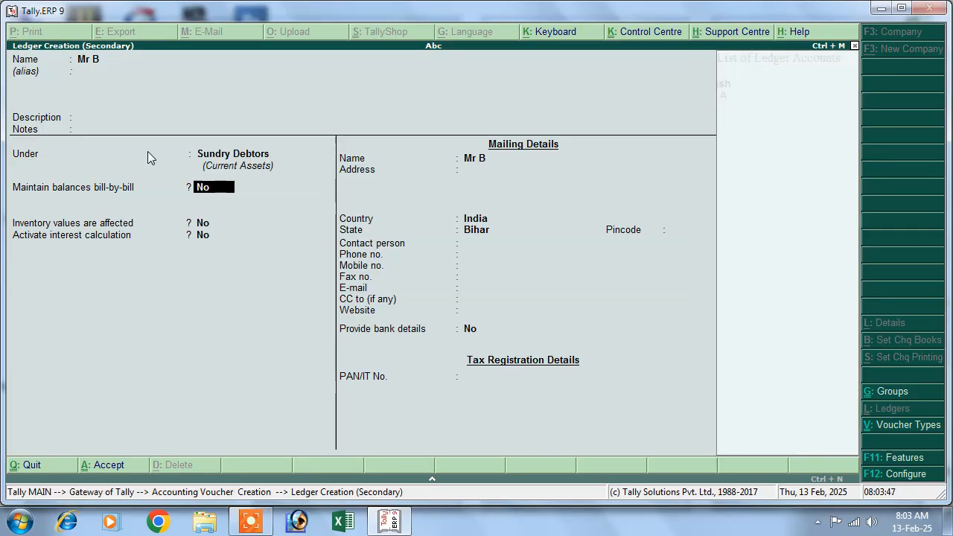
Step: Enable bill-by-bill balances and interest calculation for the customer's ledger, leaving the default credit period blank
{"action": "type", "text": "Y"}
{"action": "key", "text": "Return"}
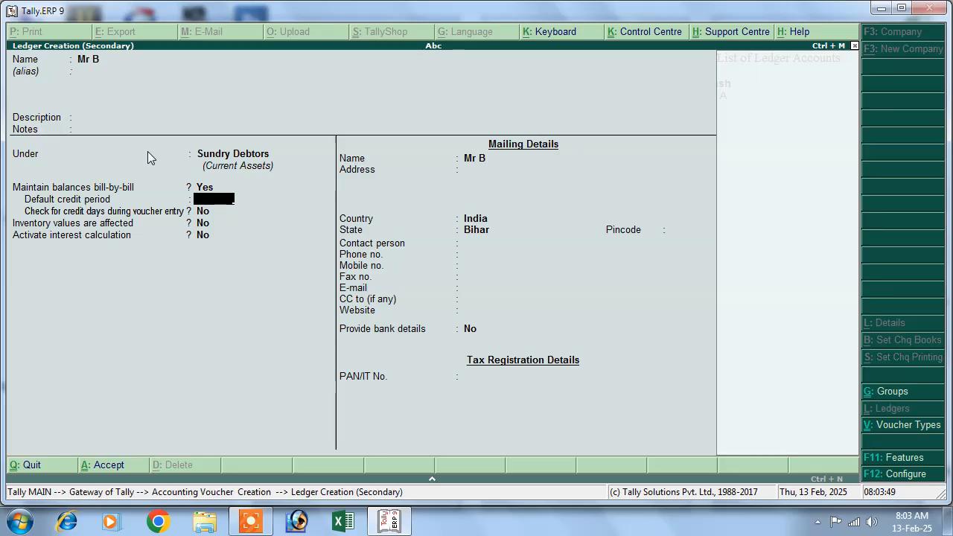
{"action": "key", "text": "Return"}
{"action": "key", "text": "Return"}
{"action": "key", "text": "Return"}
{"action": "key", "text": "Return"}
{"action": "key", "text": "BackSpace"}
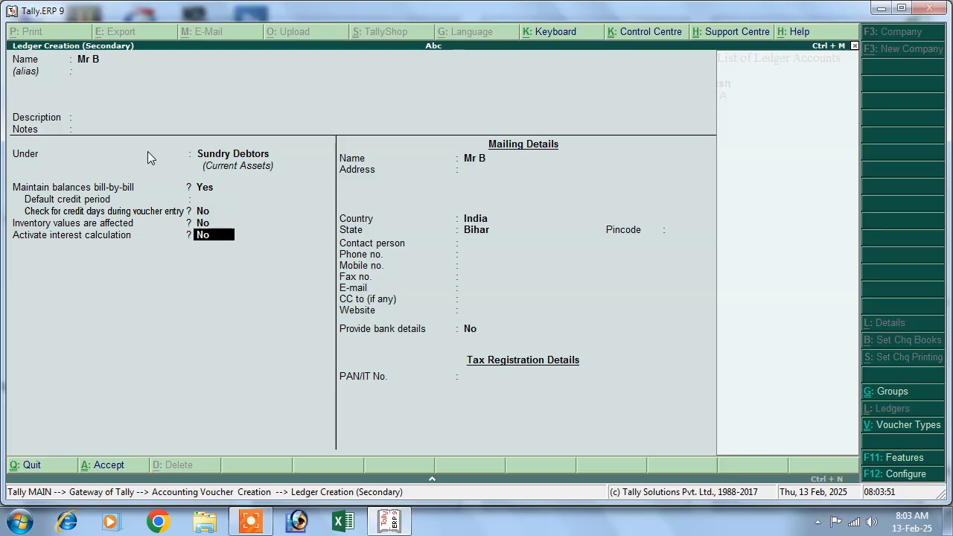
{"action": "type", "text": "y"}
{"action": "key", "text": "Return"}
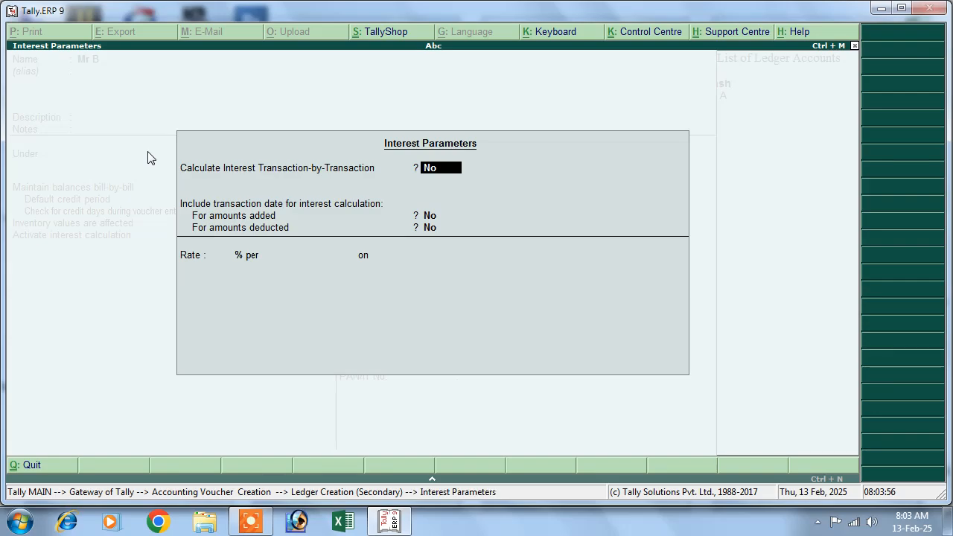
Step: Enable transaction-by-transaction interest, overriding of parameters and advanced parameters, and transaction-date inclusion for both added and deducted amounts
{"action": "type", "text": "y"}
{"action": "key", "text": "Return"}
{"action": "type", "text": "y"}
{"action": "key", "text": "Return"}
{"action": "type", "text": "y"}
{"action": "key", "text": "Return"}
{"action": "type", "text": "y"}
{"action": "key", "text": "Return"}
{"action": "type", "text": "y"}
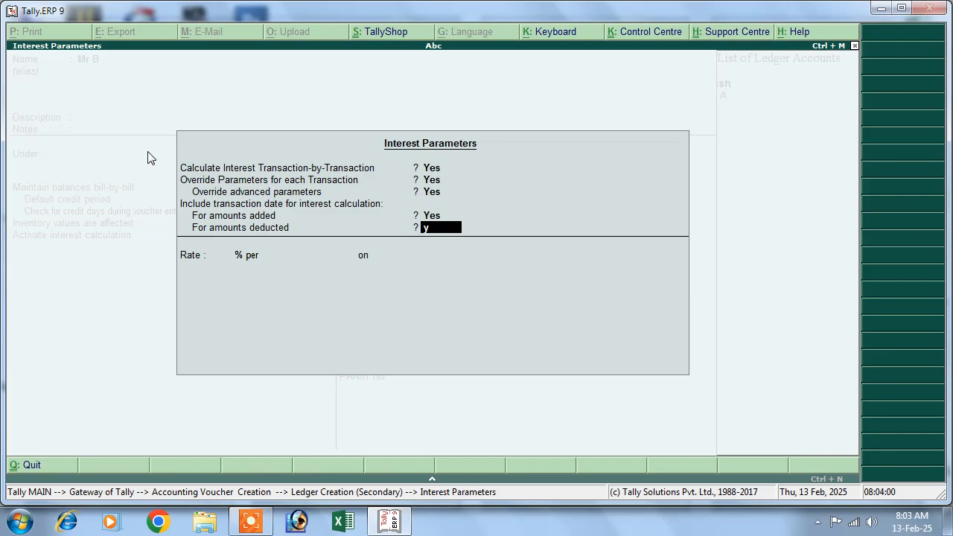
{"action": "key", "text": "Return"}
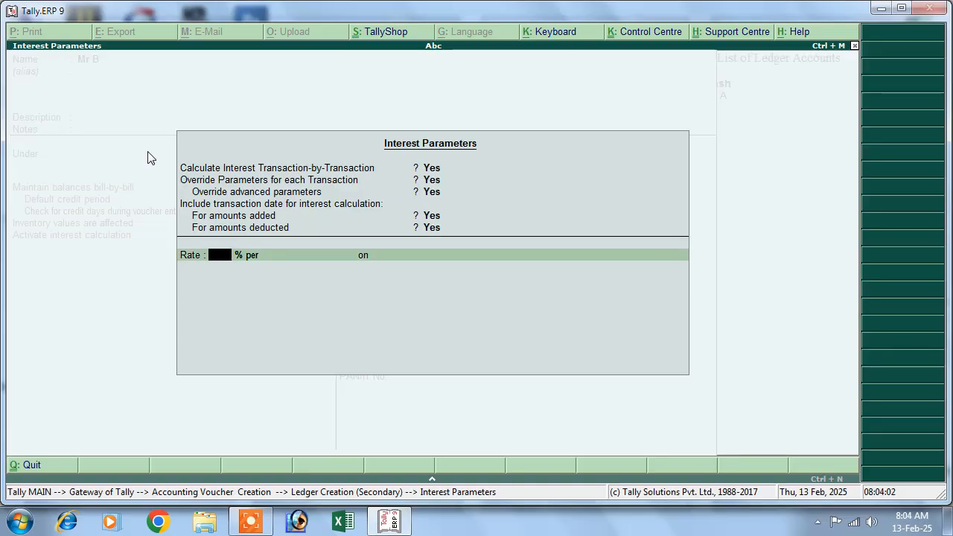
Step: Set interest to 10% per 30-Day Month on Debit Balances Only, always applicable from the effective date of transaction, without rounding
{"action": "key", "text": "Return"}
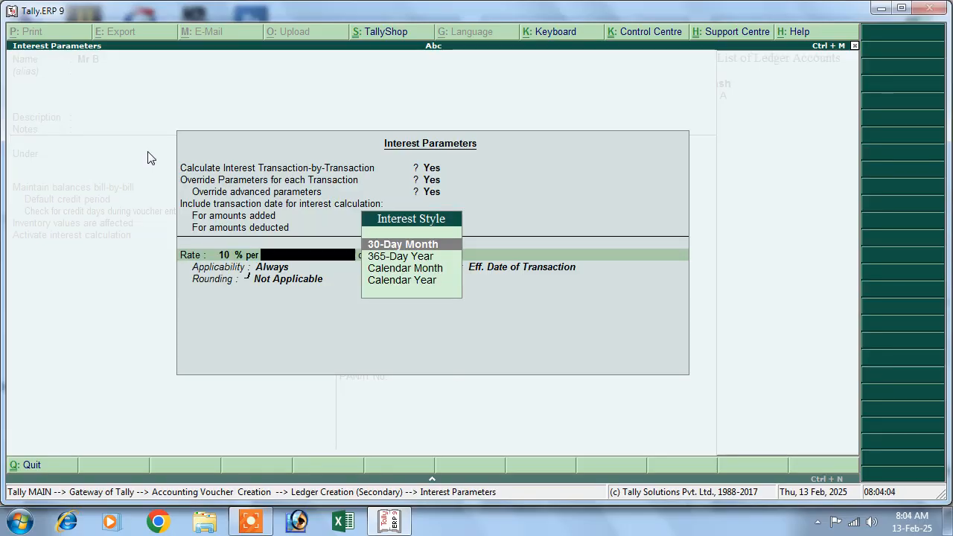
{"action": "key", "text": "Return"}
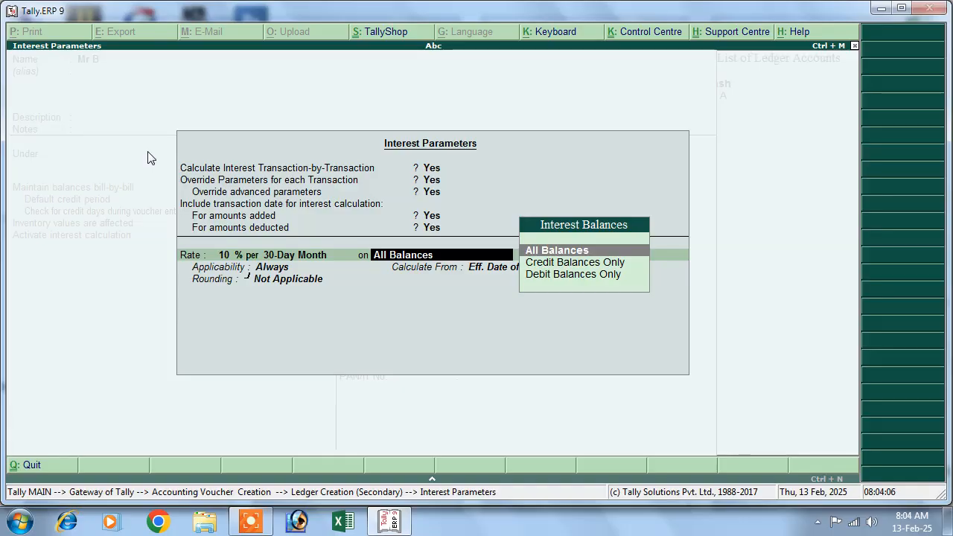
{"action": "key", "text": "Down"}
{"action": "key", "text": "Down"}
{"action": "key", "text": "Return"}
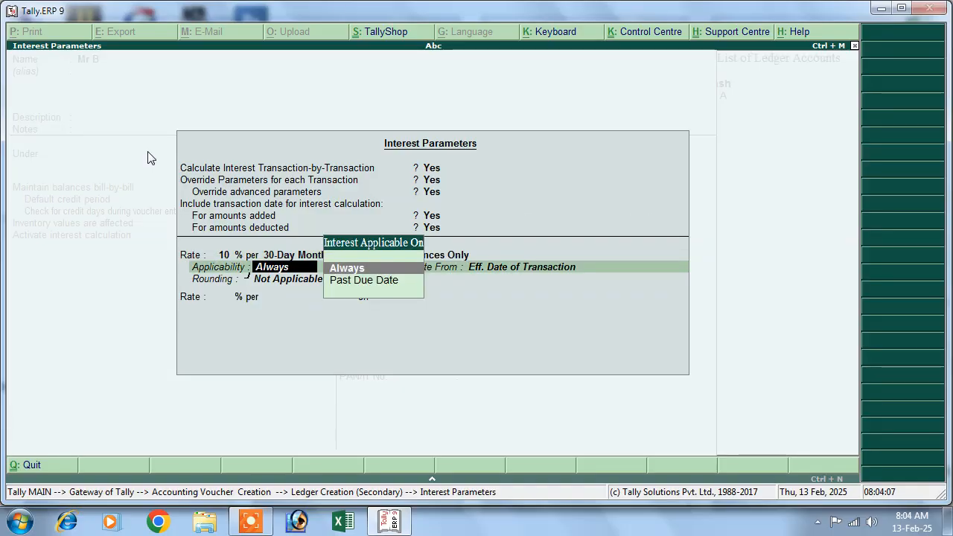
{"action": "key", "text": "Return"}
{"action": "key", "text": "Return"}
{"action": "key", "text": "Return"}
{"action": "key", "text": "Return"}
Step: Keep India and Bihar in the customer's mailing details, leave the remaining contact and tax fields blank, and save the ledger
{"action": "key", "text": "Return"}
{"action": "key", "text": "Return"}
{"action": "key", "text": "Return"}
{"action": "key", "text": "Return"}
{"action": "key", "text": "Return"}
{"action": "key", "text": "Return"}
{"action": "key", "text": "Return"}
{"action": "key", "text": "Return"}
{"action": "key", "text": "Return"}
{"action": "key", "text": "Return"}
{"action": "key", "text": "Return"}
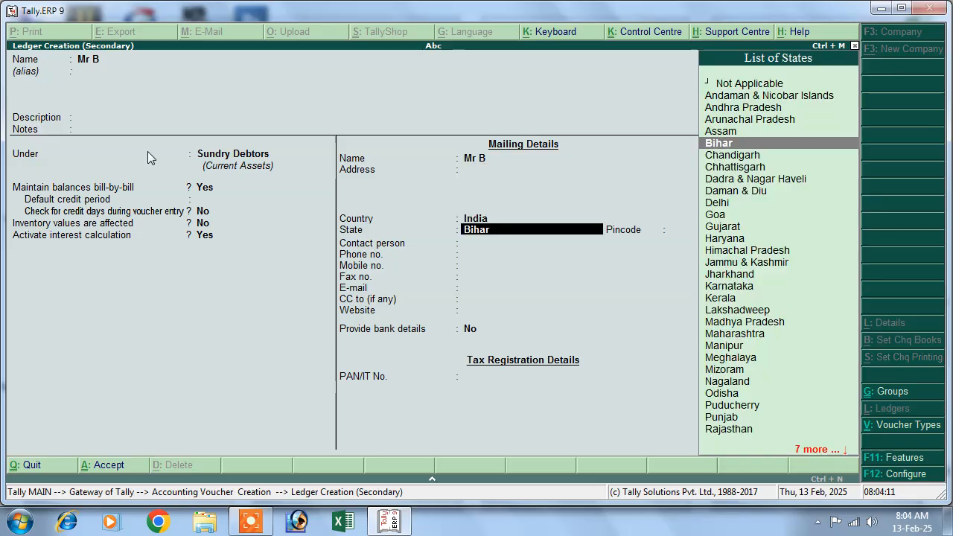
{"action": "key", "text": "Return"}
{"action": "key", "text": "Return"}
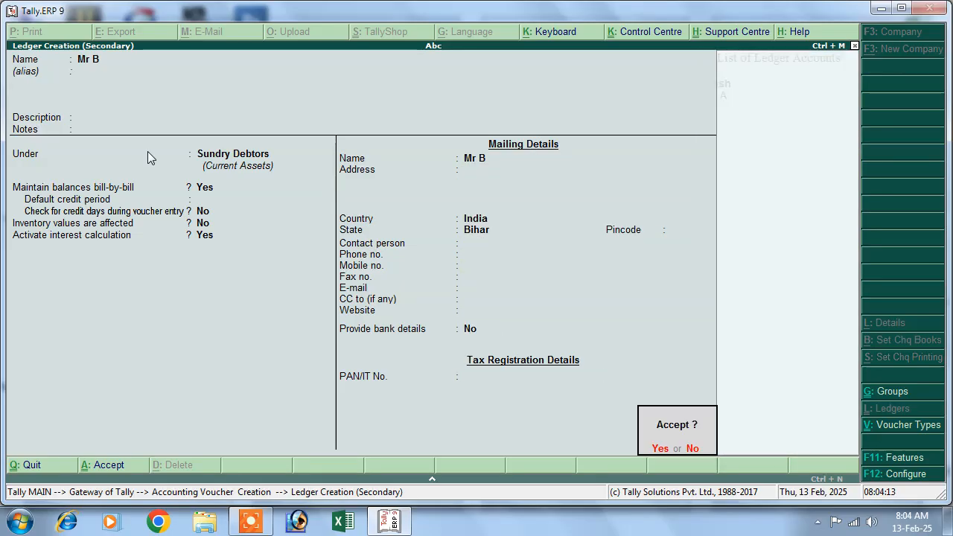
{"action": "key", "text": "Return"}
Step: Accept the buyer's party details with despatch and order fields blank, and switch the sales voucher to item invoice mode
{"action": "key", "text": "Return"}
{"action": "key", "text": "Return"}
{"action": "key", "text": "Return"}
{"action": "key", "text": "Return"}
{"action": "key", "text": "Return"}
{"action": "key", "text": "Return"}
{"action": "key", "text": "Return"}
{"action": "key", "text": "Return"}
{"action": "key", "text": "Return"}
{"action": "key", "text": "Return"}
{"action": "key", "text": "Return"}
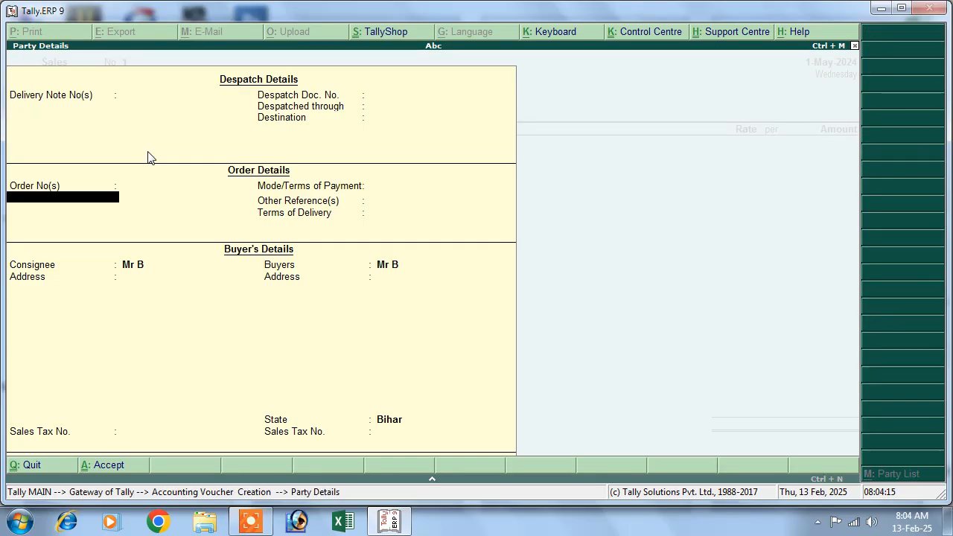
{"action": "key", "text": "Return"}
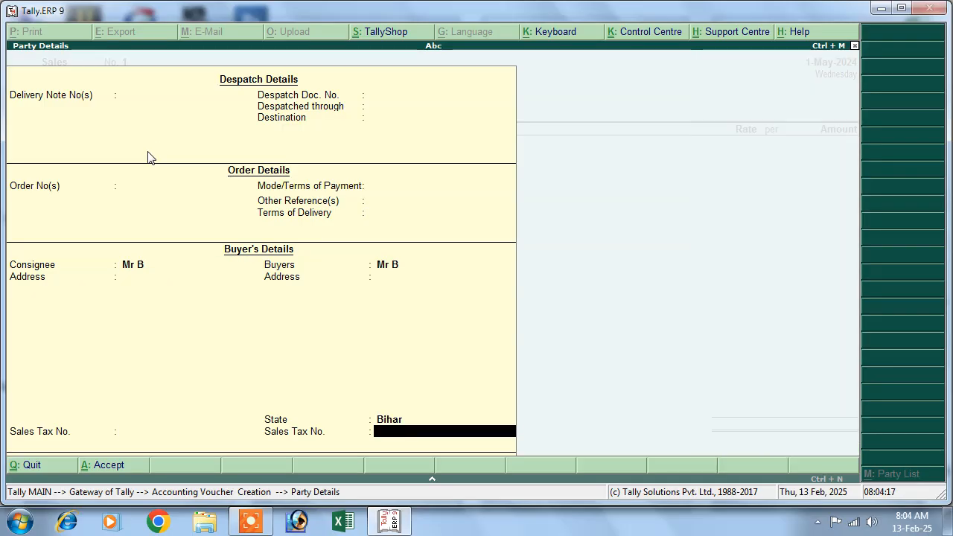
{"action": "key", "text": "Return"}
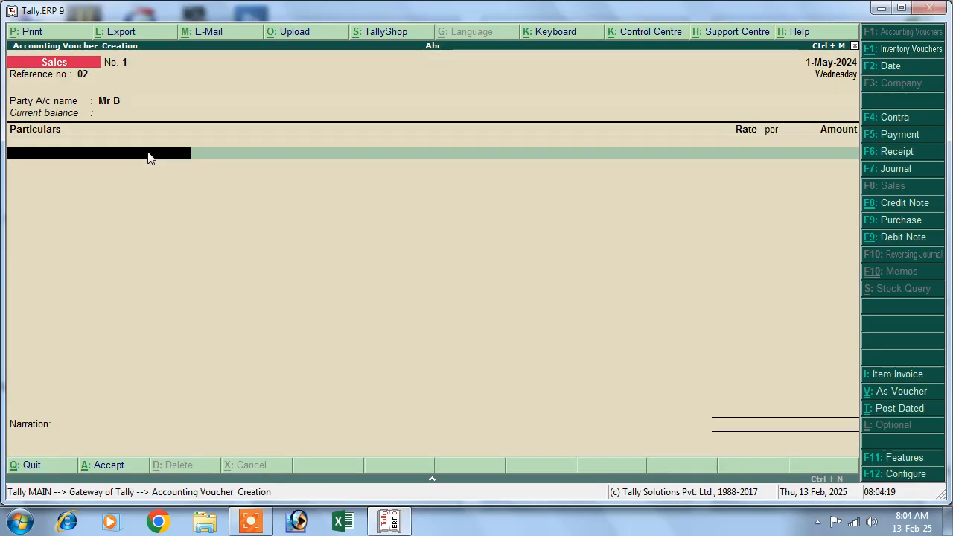
{"action": "left_click", "coordinate": [897, 374]}
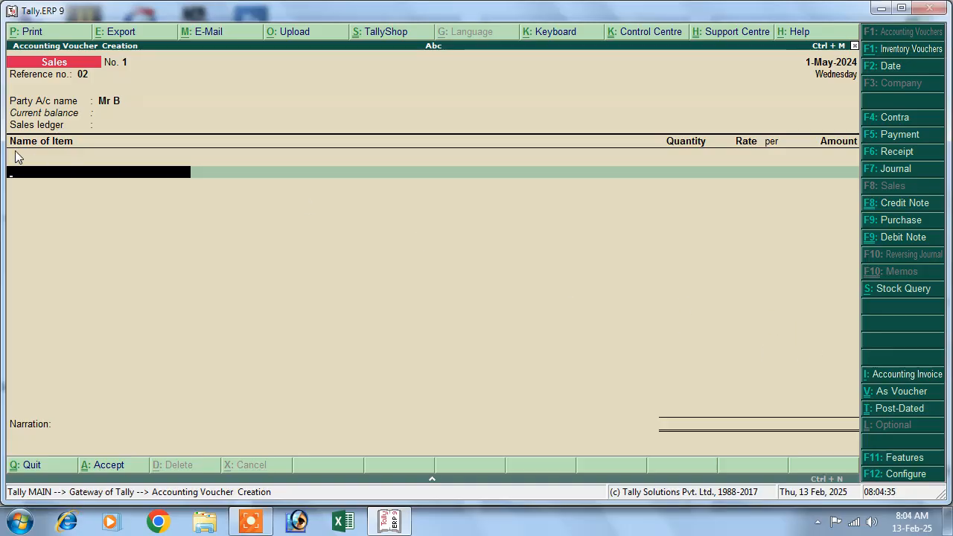
Step: Add 1,000 pc of Mouse at a rate of 600 per pc to the sales voucher without a sales ledger
{"action": "type", "text": ","}
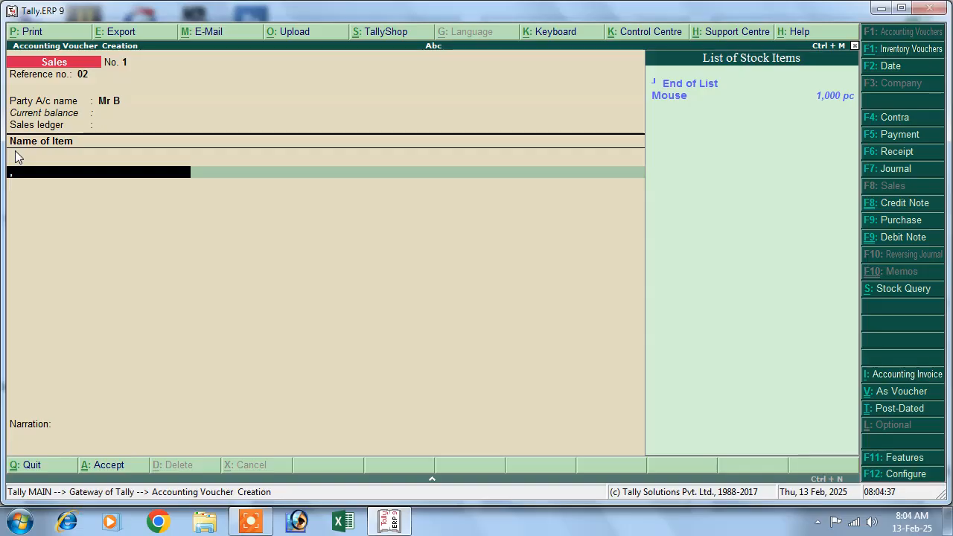
{"action": "key", "text": "Down"}
{"action": "key", "text": "Down"}
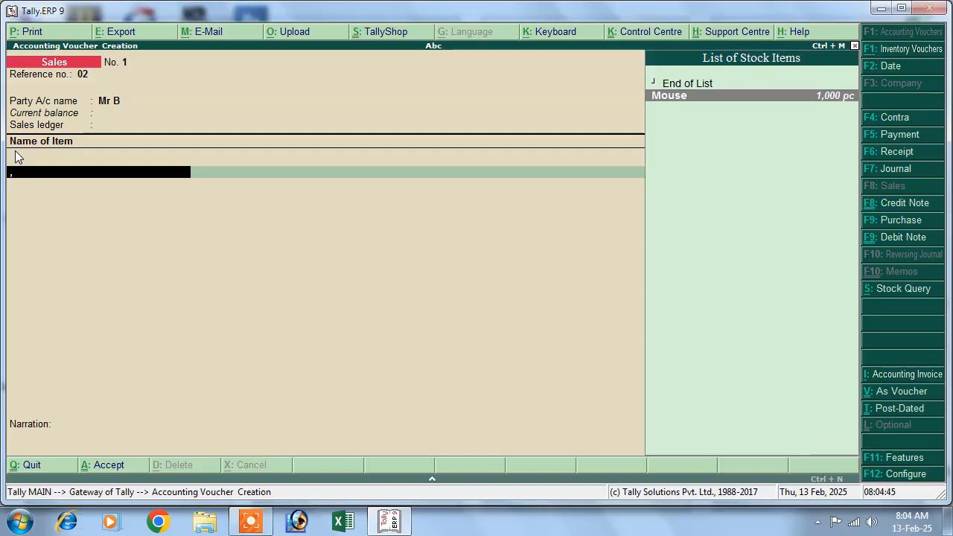
{"action": "key", "text": "Return"}
{"action": "type", "text": "1,000"}
{"action": "key", "text": "Return"}
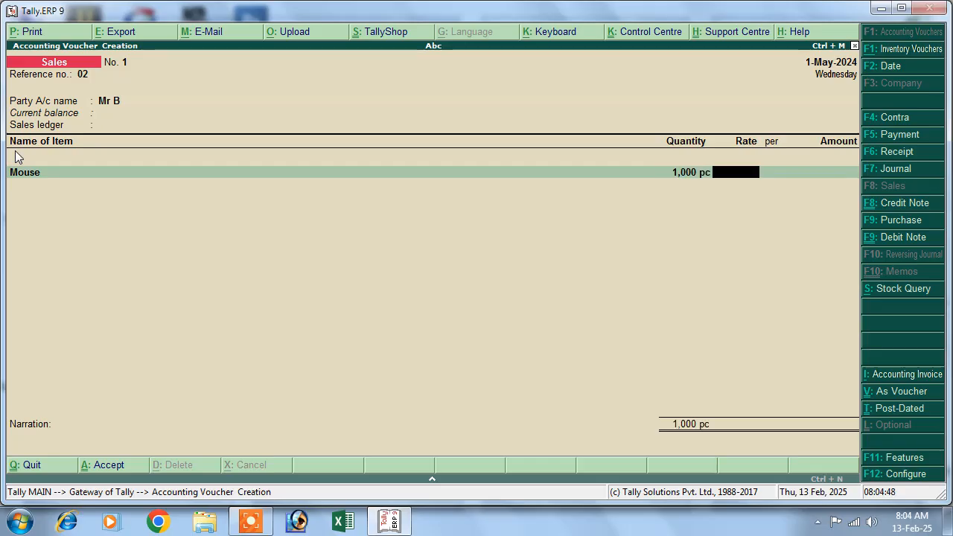
{"action": "type", "text": "600"}
{"action": "key", "text": "Return"}
{"action": "key", "text": "Return"}
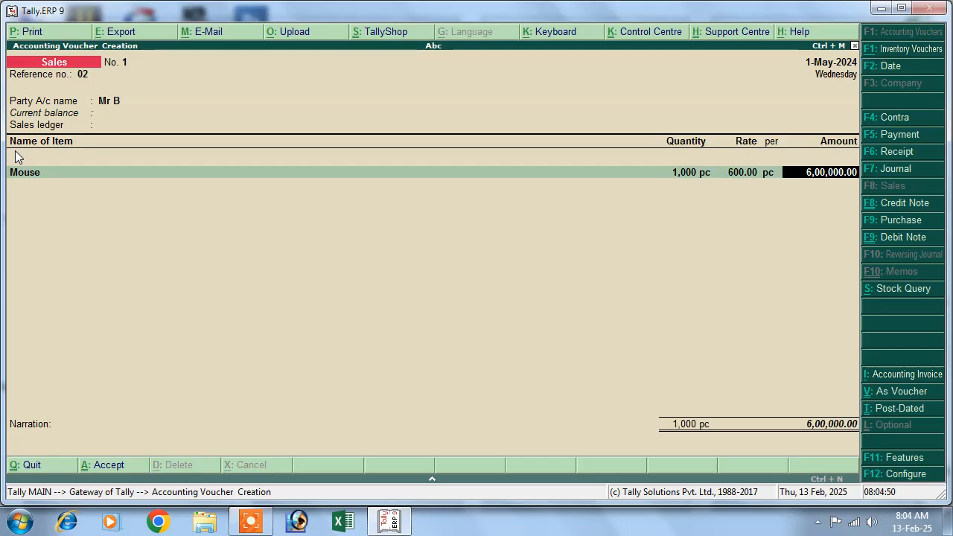
{"action": "key", "text": "Return"}
{"action": "key", "text": "Return"}
{"action": "key", "text": "Return"}
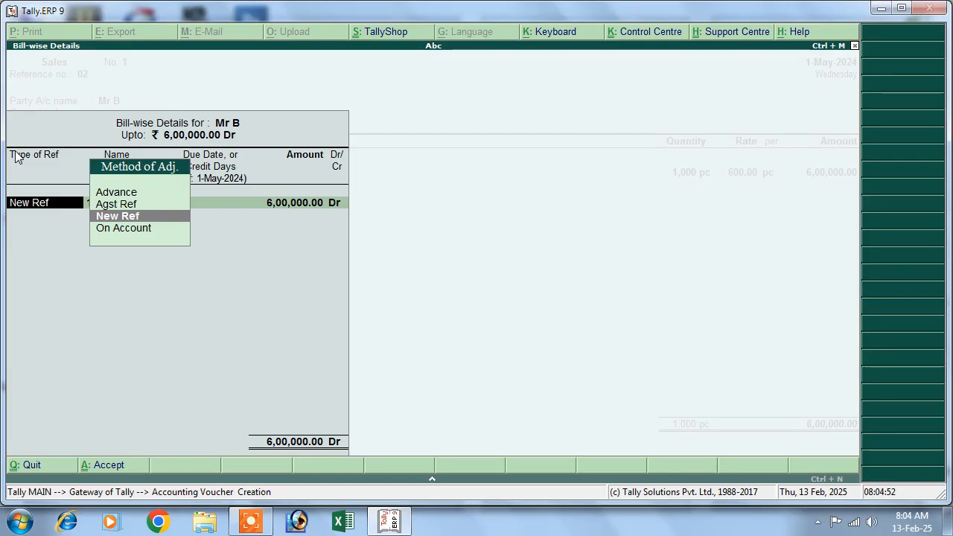
Step: Try to save the sale with bill reference 1 as New Ref and the customer's default interest parameters
{"action": "key", "text": "Return"}
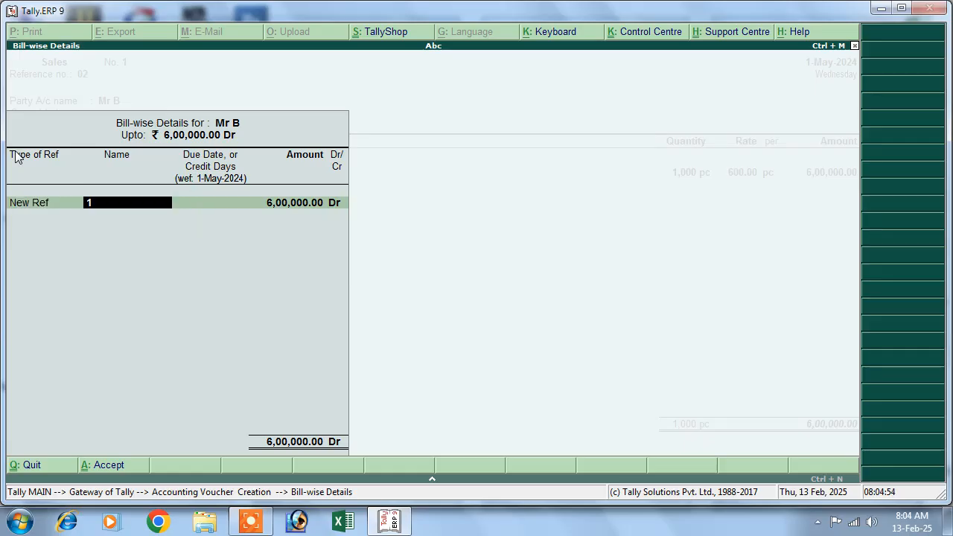
{"action": "key", "text": "Return"}
{"action": "key", "text": "Return"}
{"action": "key", "text": "Return"}
{"action": "key", "text": "Return"}
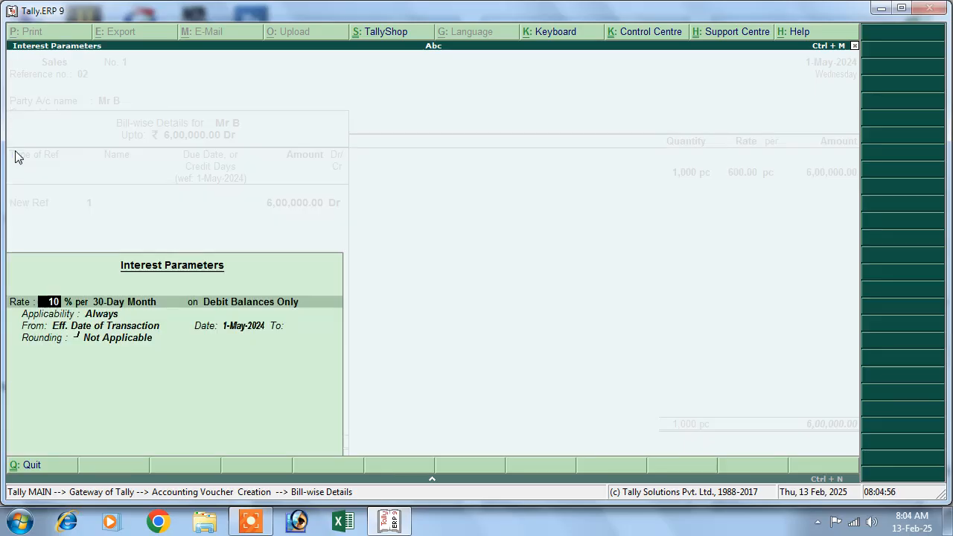
{"action": "key", "text": "Return"}
{"action": "key", "text": "Return"}
{"action": "key", "text": "Return"}
{"action": "key", "text": "Return"}
{"action": "key", "text": "Return"}
{"action": "key", "text": "Return"}
{"action": "key", "text": "Return"}
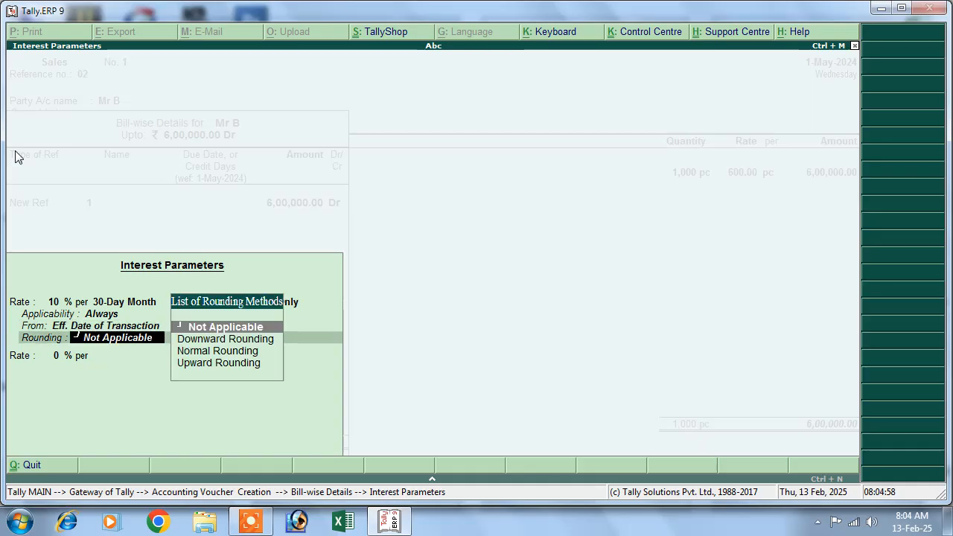
{"action": "key", "text": "Return"}
{"action": "key", "text": "Return"}
{"action": "key", "text": "Return"}
{"action": "key", "text": "Return"}
{"action": "key", "text": "Return"}
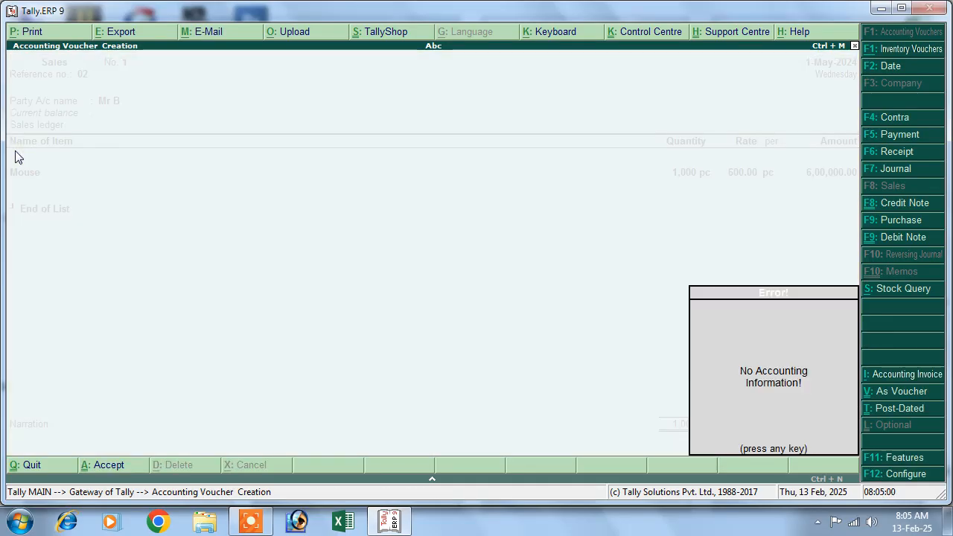
{"action": "key", "text": "Return"}
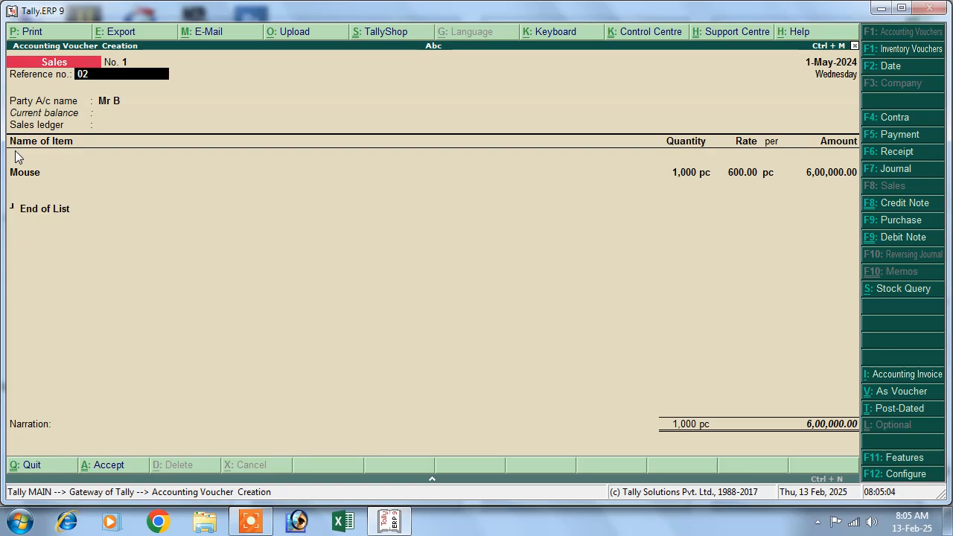
{"action": "key", "text": "Return"}
{"action": "key", "text": "Return"}
{"action": "key", "text": "Return"}
{"action": "key", "text": "Return"}
{"action": "key", "text": "Return"}
{"action": "key", "text": "Return"}
{"action": "key", "text": "Return"}
{"action": "key", "text": "Return"}
{"action": "key", "text": "Return"}
{"action": "key", "text": "Return"}
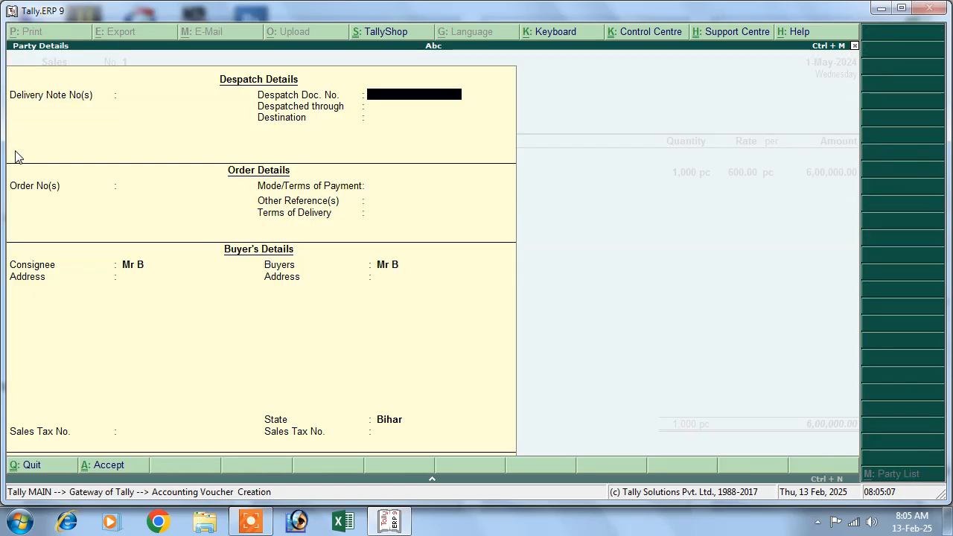
{"action": "key", "text": "Return"}
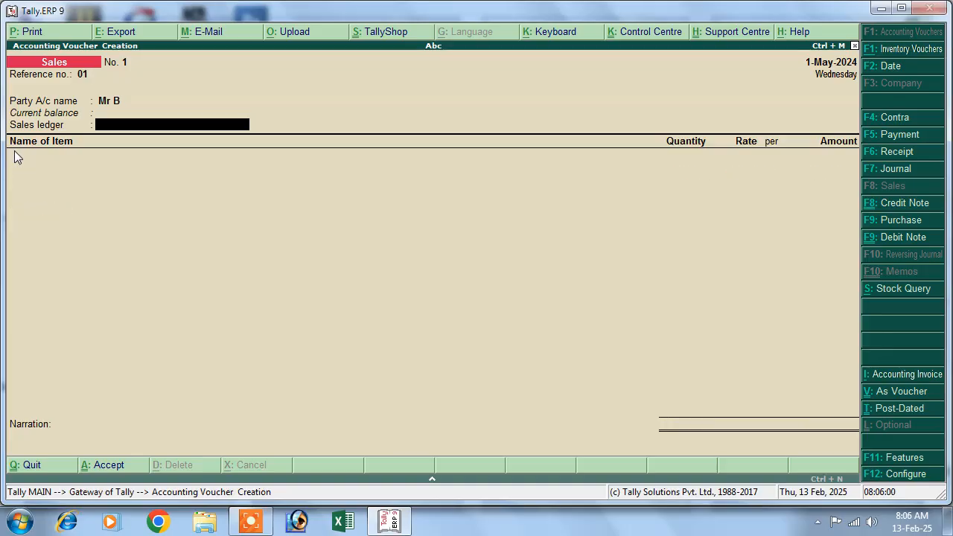
Step: Create a ledger named Sales under Sales Accounts with inventory values affected, and use it as the voucher's sales ledger
{"action": "key", "text": "alt+c"}
{"action": "type", "text": "Sales"}
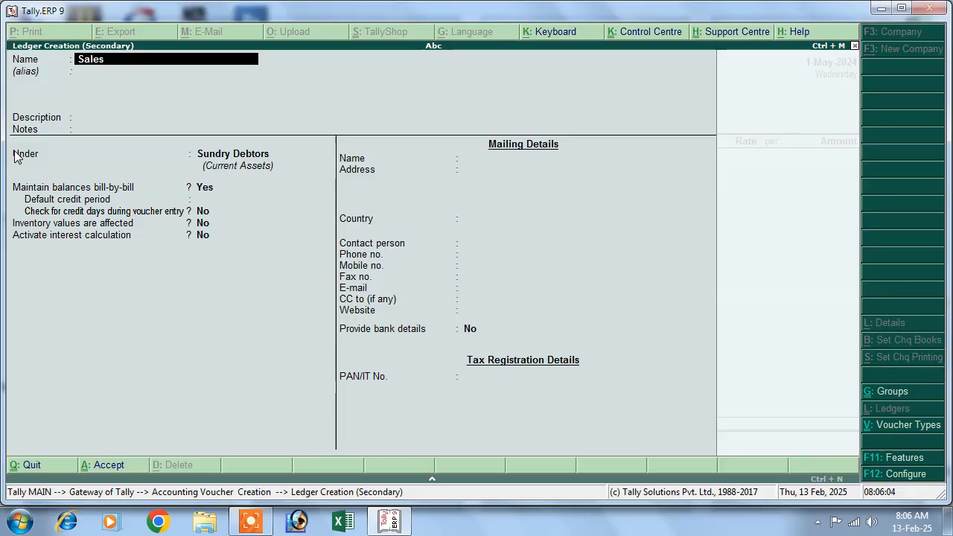
{"action": "key", "text": "Return"}
{"action": "key", "text": "Return"}
{"action": "key", "text": "Return"}
{"action": "key", "text": "Return"}
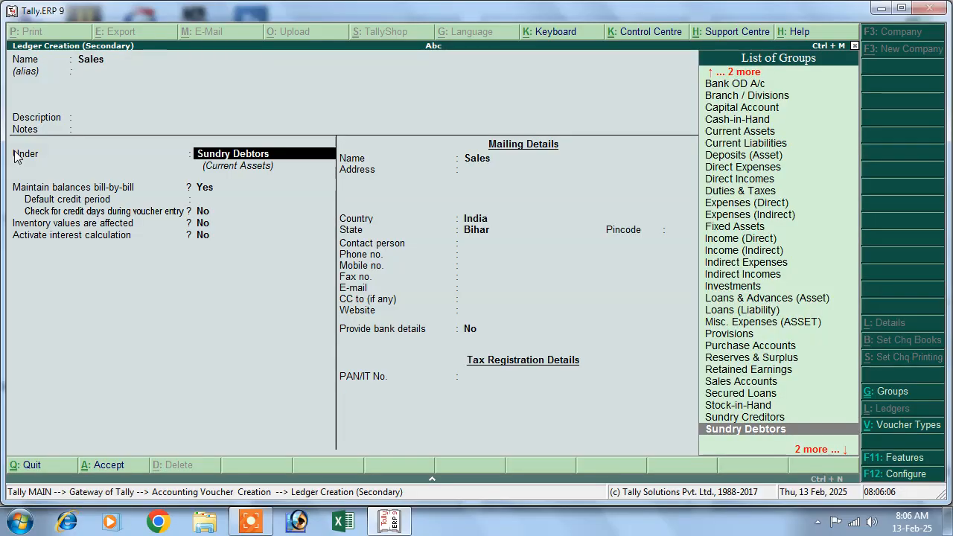
{"action": "type", "text": "S"}
{"action": "key", "text": "Down"}
{"action": "key", "text": "Up"}
{"action": "key", "text": "Return"}
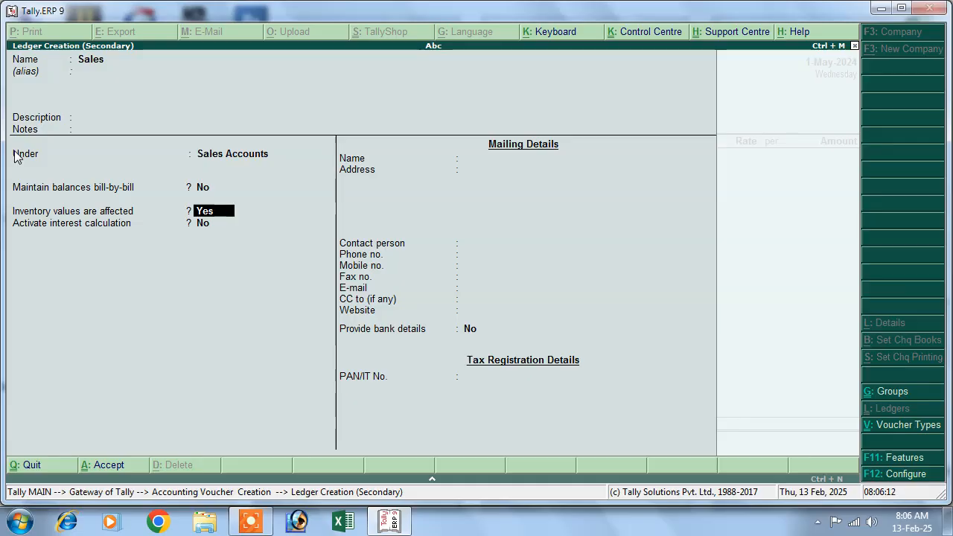
{"action": "key", "text": "Return"}
{"action": "key", "text": "Return"}
{"action": "key", "text": "Return"}
{"action": "key", "text": "Return"}
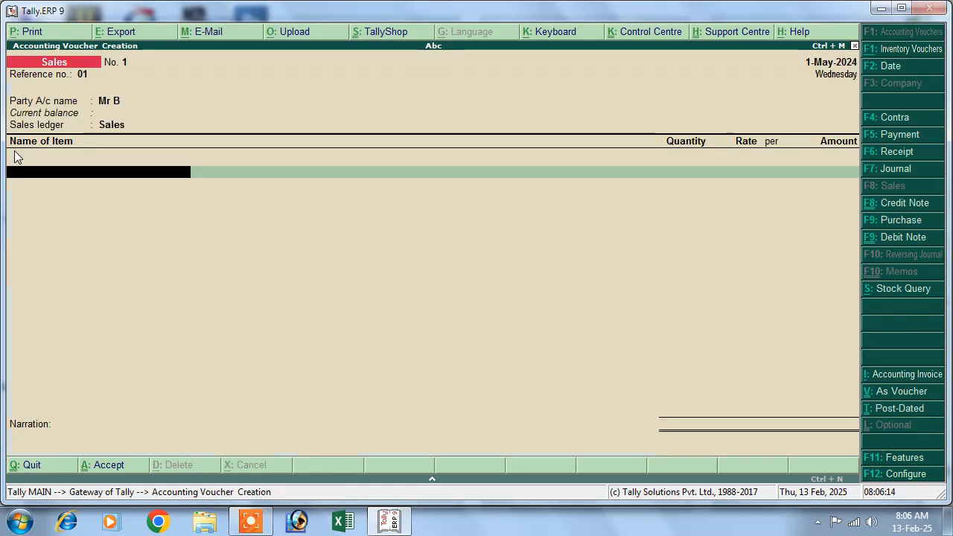
Step: Add 1,000 pc of Mouse at a rate of 600 per pc to the sales voucher and end the item list
{"action": "key", "text": "Down"}
{"action": "key", "text": "Return"}
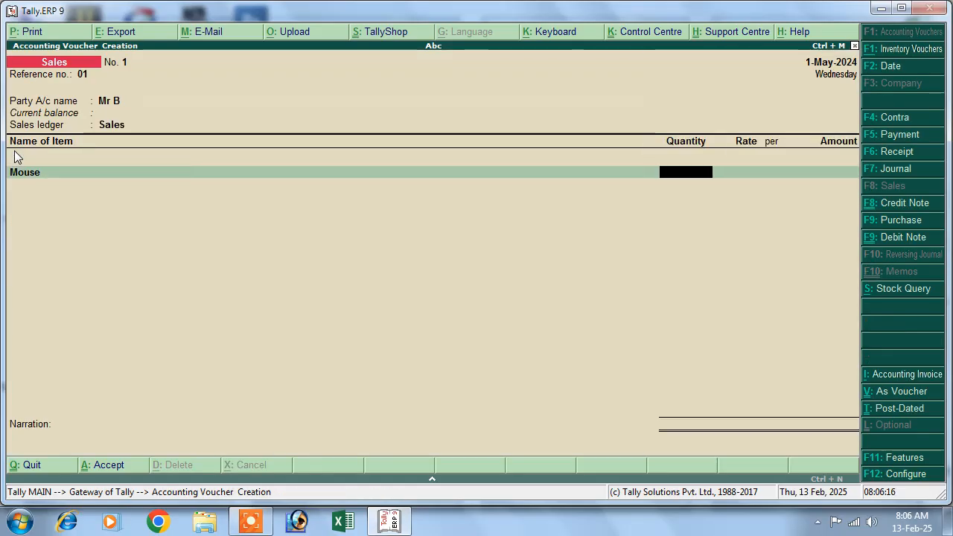
{"action": "type", "text": "1"}
{"action": "type", "text": "00"}
{"action": "key", "text": "Return"}
{"action": "type", "text": "60"}
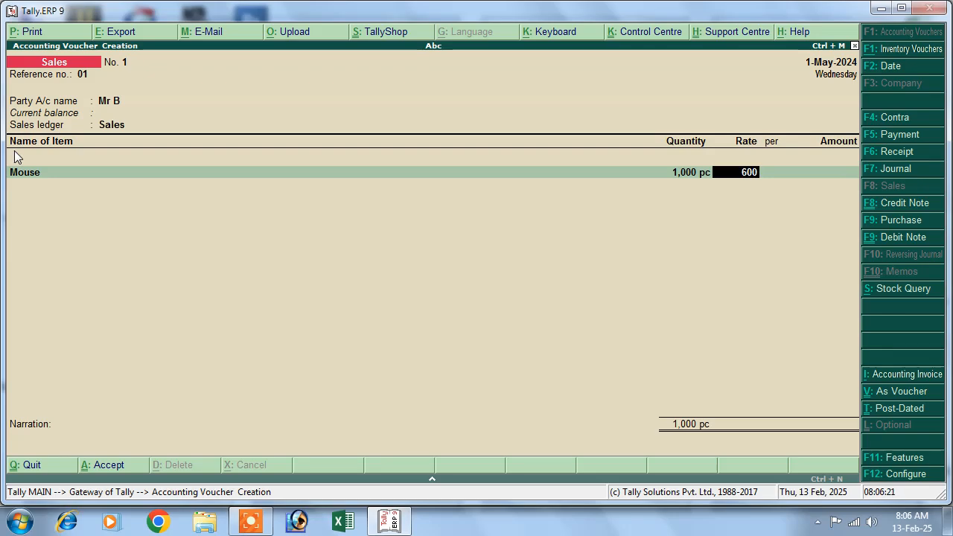
{"action": "key", "text": "Return"}
{"action": "key", "text": "Return"}
{"action": "key", "text": "Return"}
{"action": "key", "text": "Return"}
{"action": "key", "text": "Return"}
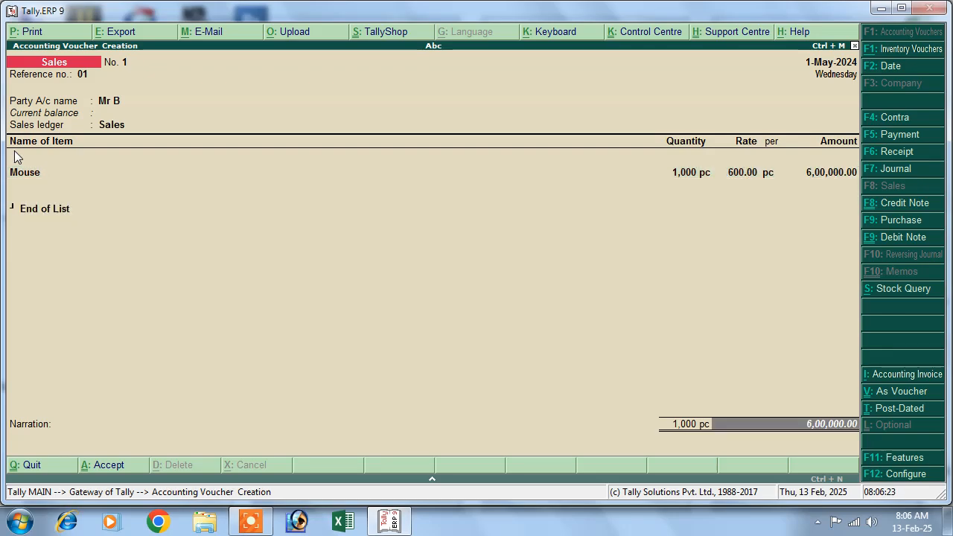
Step: Allocate the full 6,00,000.00 Dr to the customer's bill as New Ref 1, with no credit period
{"action": "key", "text": "Return"}
{"action": "key", "text": "Return"}
{"action": "key", "text": "Return"}
{"action": "key", "text": "Return"}
{"action": "key", "text": "Return"}
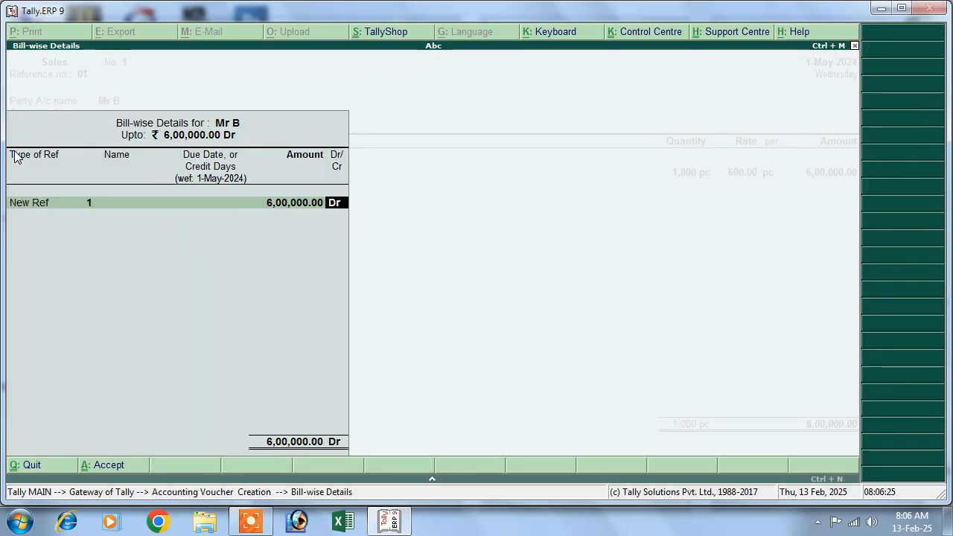
{"action": "key", "text": "Return"}
Step: Keep the bill's interest at 10% per 30-Day Month on Debit Balances Only from 1-May-2024, and save the sales voucher
{"action": "key", "text": "Return"}
{"action": "key", "text": "Return"}
{"action": "key", "text": "Return"}
{"action": "key", "text": "Return"}
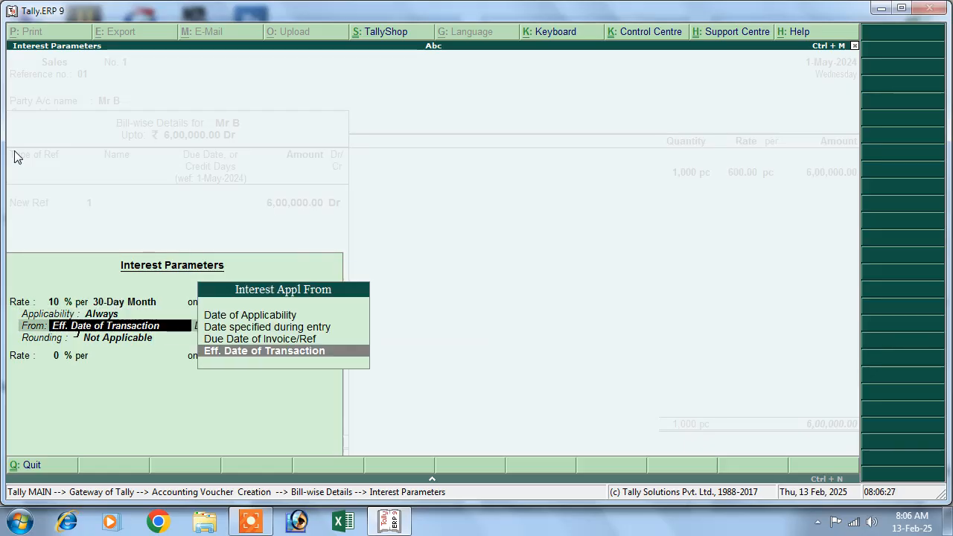
{"action": "key", "text": "Return"}
{"action": "key", "text": "Return"}
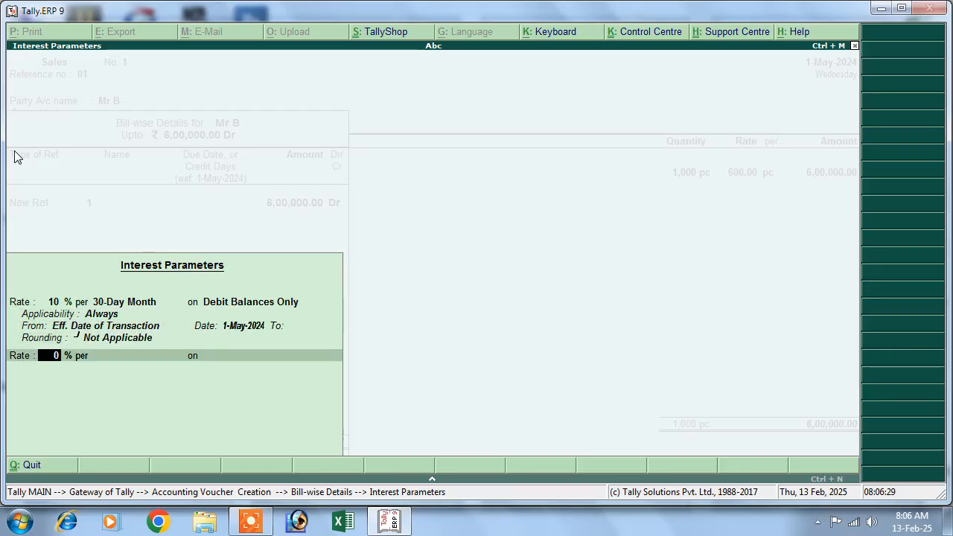
{"action": "key", "text": "Return"}
{"action": "key", "text": "Return"}
{"action": "key", "text": "Return"}
{"action": "key", "text": "Return"}
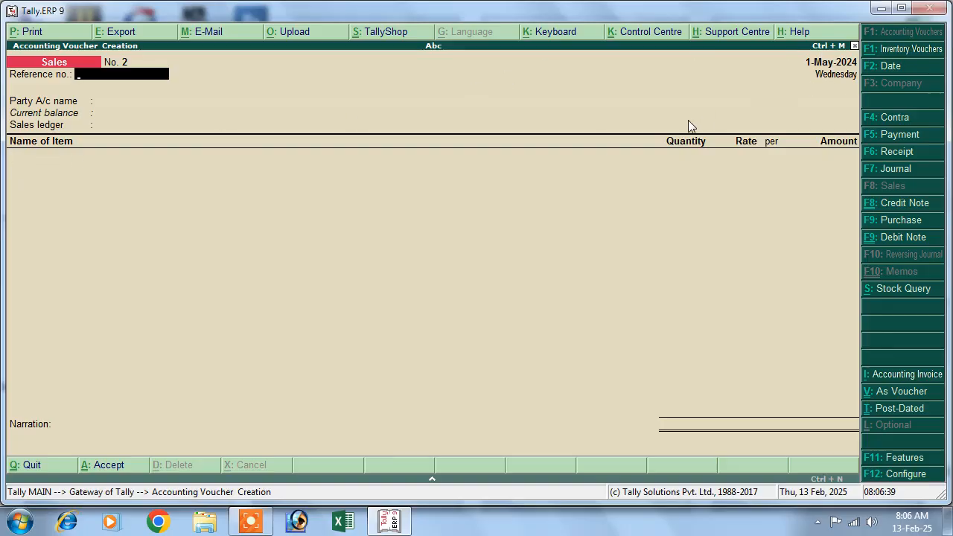
Step: Leave the voucher screen and open the Interest Receivable report among the interest calculation statements
{"action": "key", "text": "Escape"}
{"action": "key", "text": "y"}
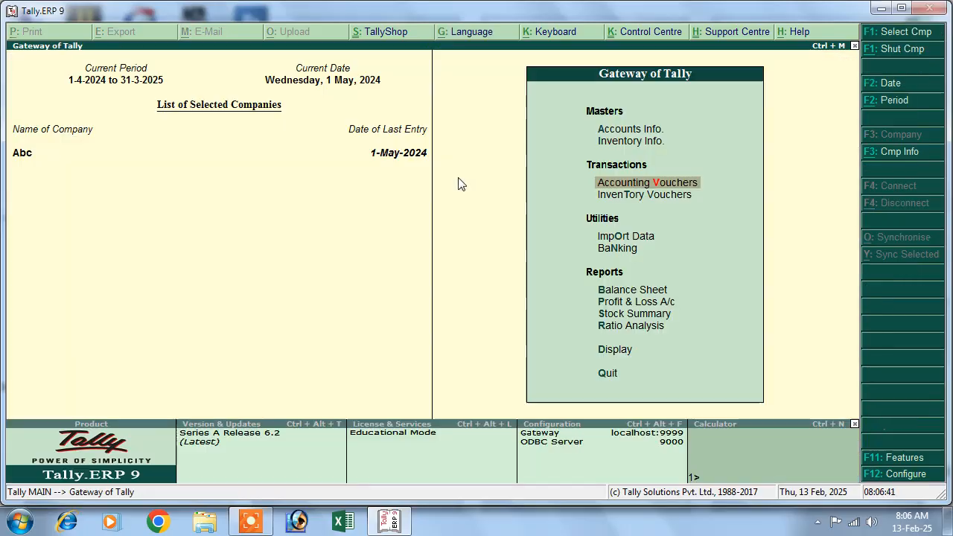
{"action": "left_click", "coordinate": [609, 351]}
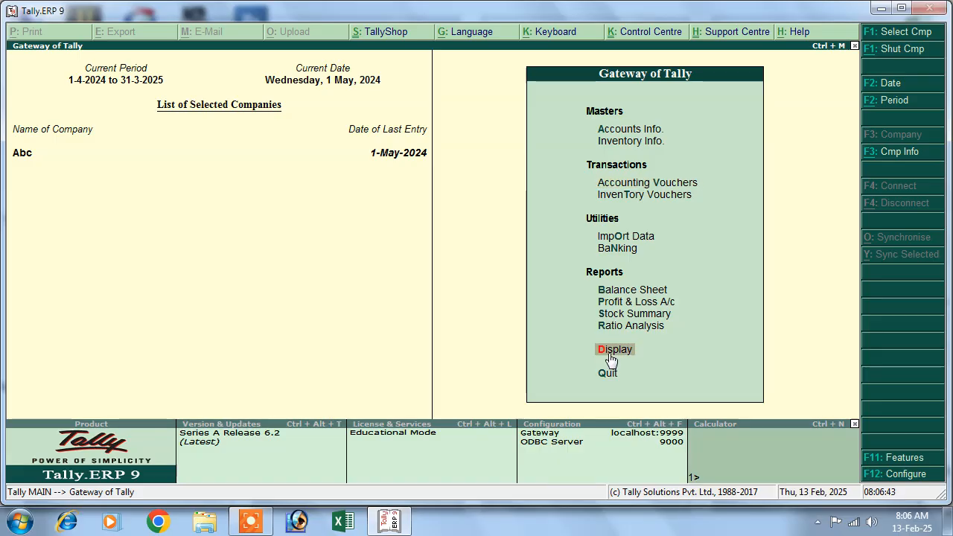
{"action": "key", "text": "Down"}
{"action": "key", "text": "Down"}
{"action": "key", "text": "Down"}
{"action": "key", "text": "Down"}
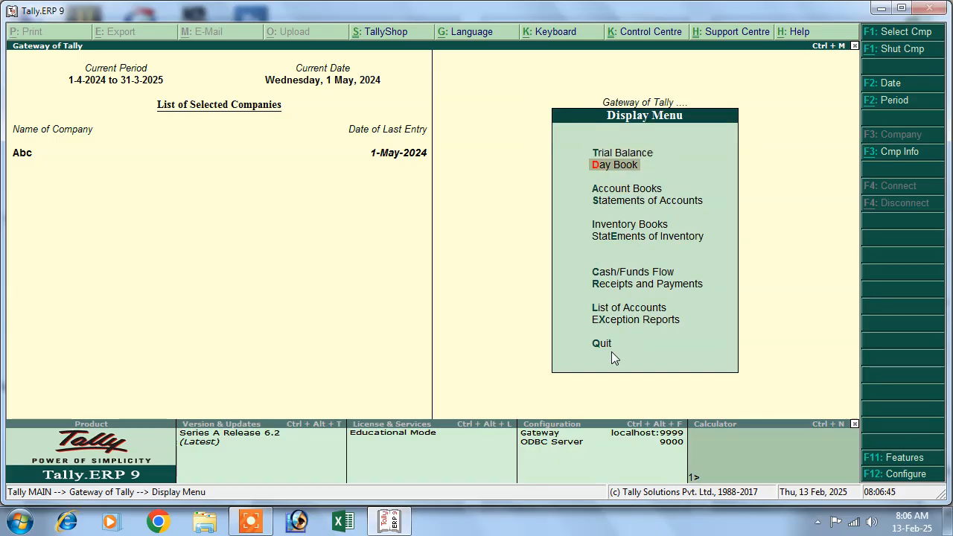
{"action": "key", "text": "Up"}
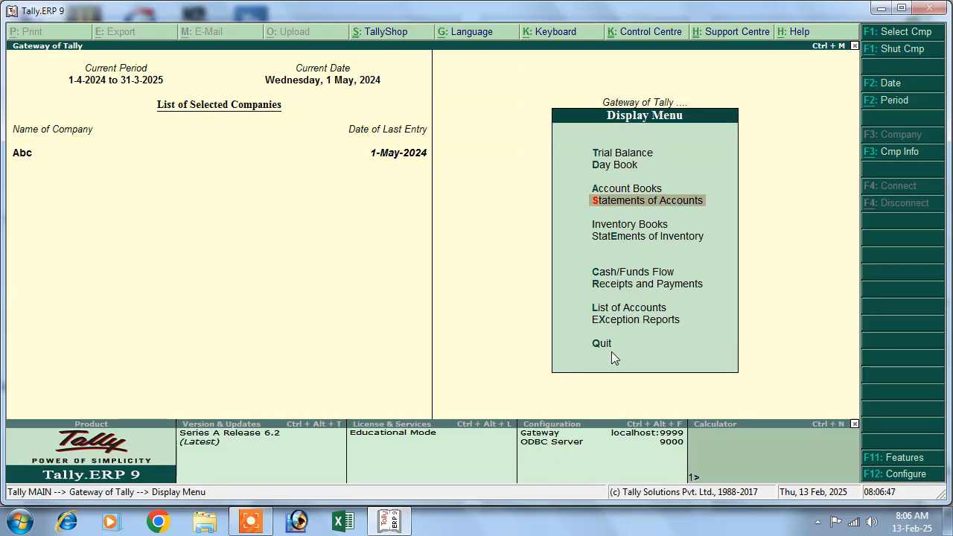
{"action": "key", "text": "Return"}
{"action": "key", "text": "Return"}
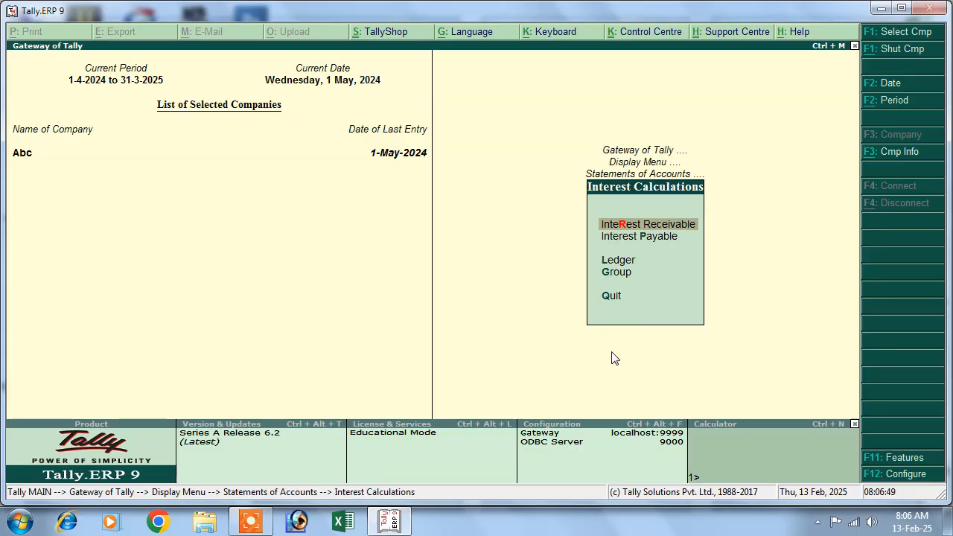
{"action": "key", "text": "Return"}
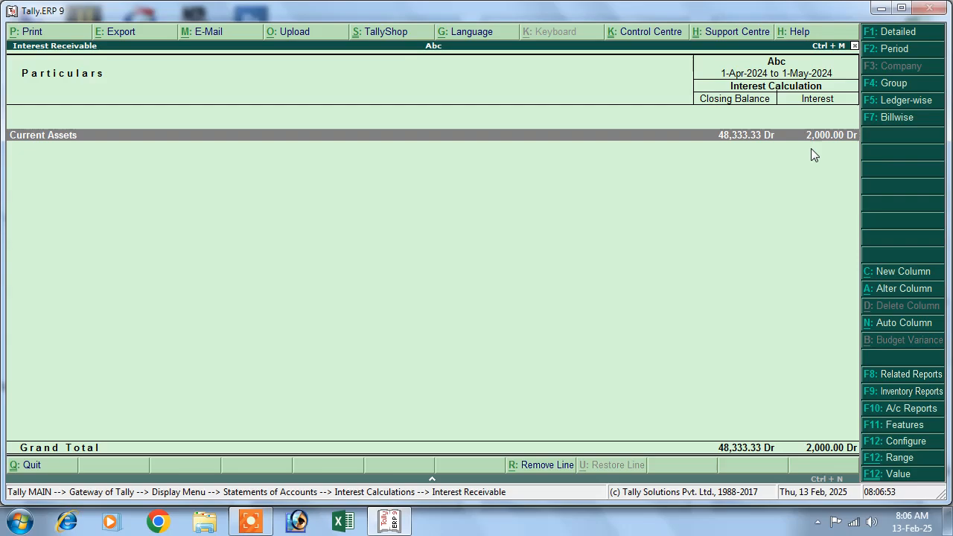
Step: Set the Interest Receivable report's period from 1-May-2024 to 1-Jun-2024, check the interest, and return to the Gateway
{"action": "key", "text": "F2"}
{"action": "type", "text": "1-5"}
{"action": "key", "text": "Return"}
{"action": "type", "text": "1-6"}
{"action": "key", "text": "Return"}
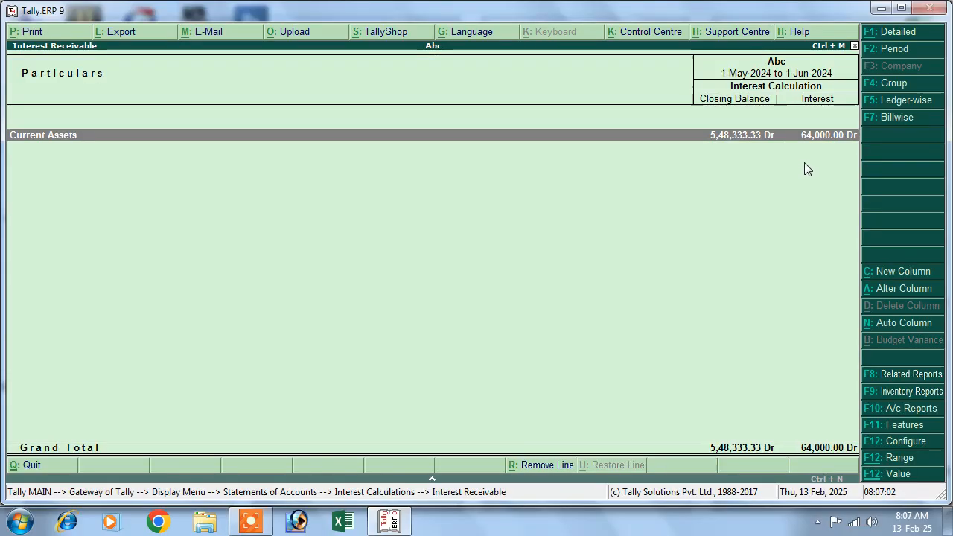
{"action": "key", "text": "Escape"}
{"action": "key", "text": "Escape"}
{"action": "key", "text": "Escape"}
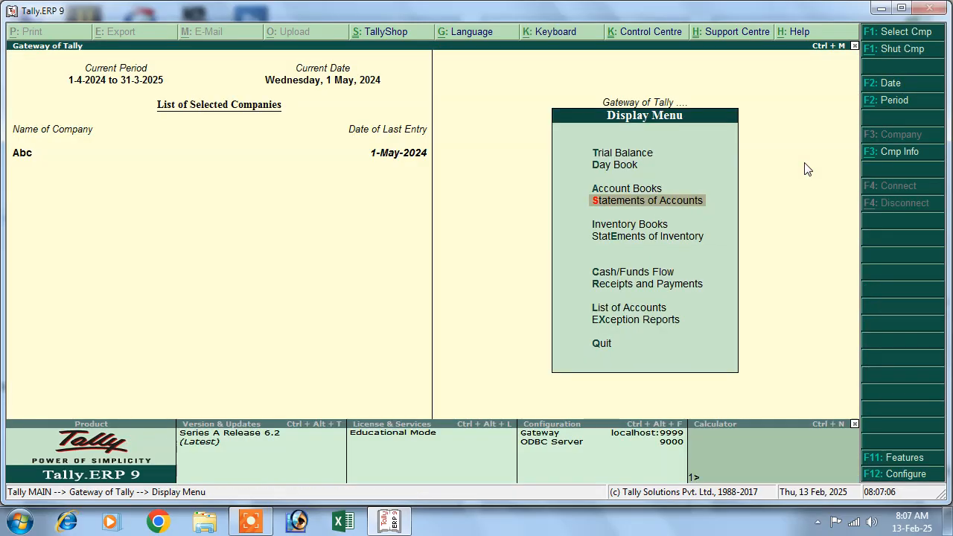
{"action": "key", "text": "Escape"}
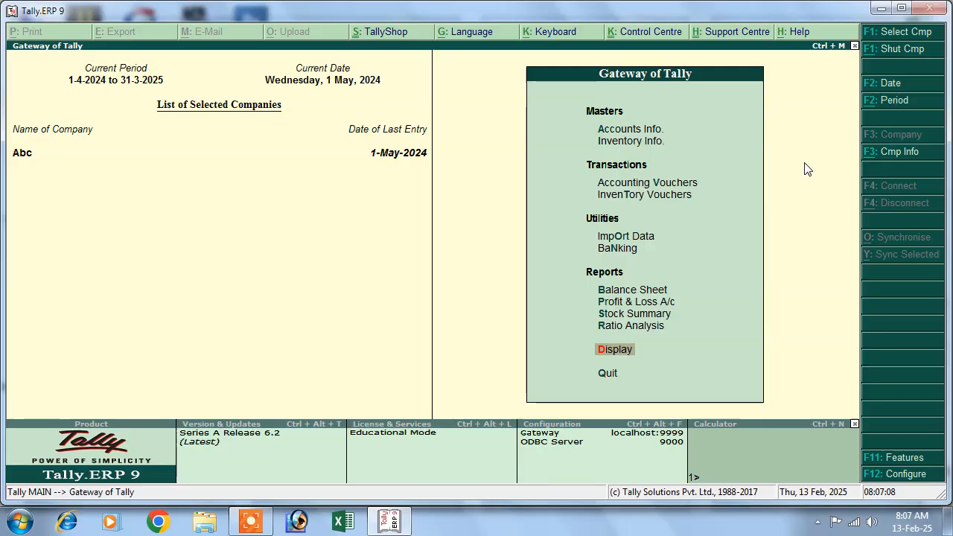
Step: Open the Debit Note voucher type for alteration and go to its class names
{"action": "left_click", "coordinate": [642, 133]}
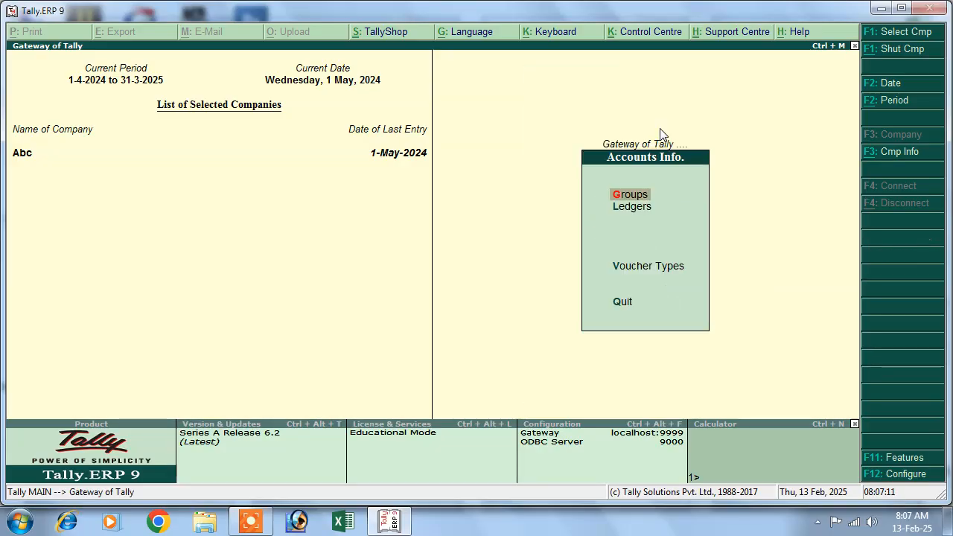
{"action": "left_click", "coordinate": [645, 271]}
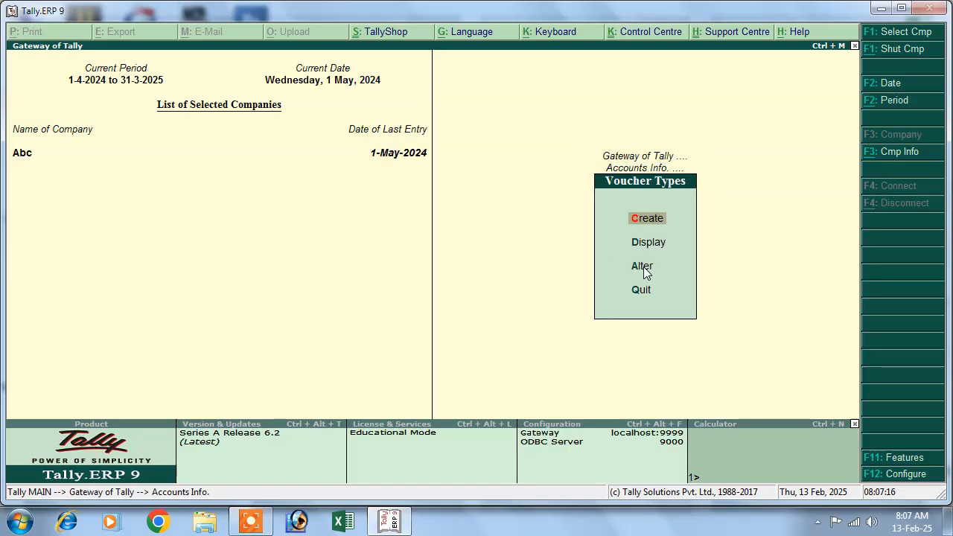
{"action": "key", "text": "Down"}
{"action": "key", "text": "Down"}
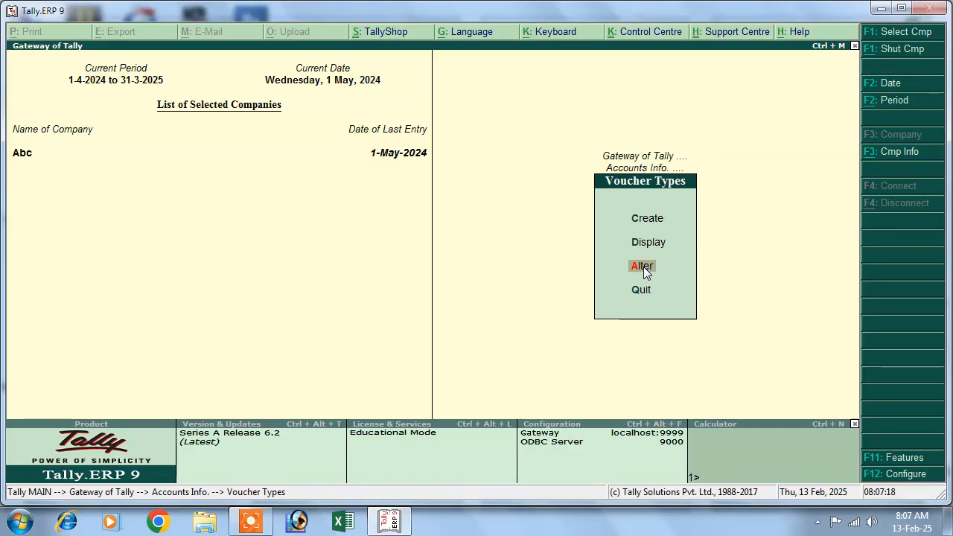
{"action": "key", "text": "Return"}
{"action": "key", "text": "Down"}
{"action": "key", "text": "Down"}
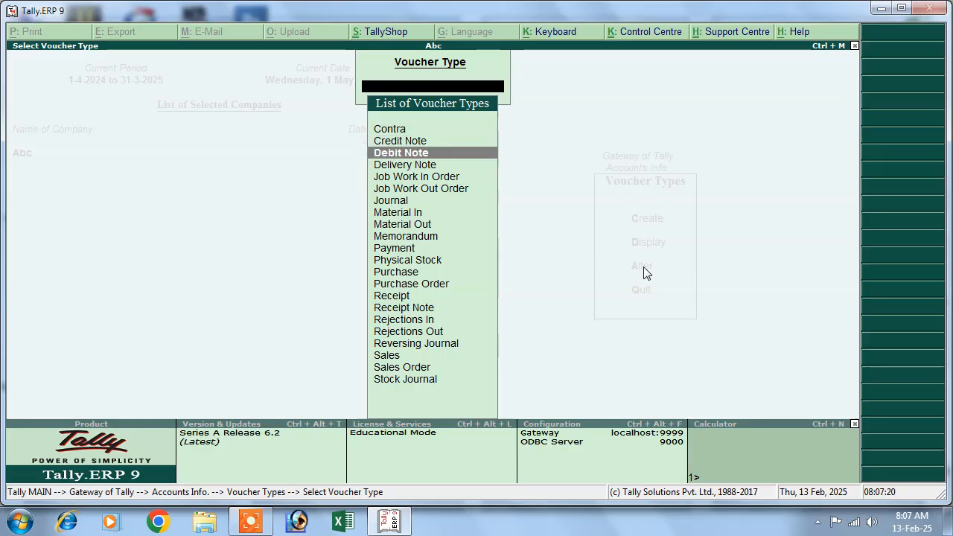
{"action": "key", "text": "Return"}
{"action": "left_click", "coordinate": [658, 154]}
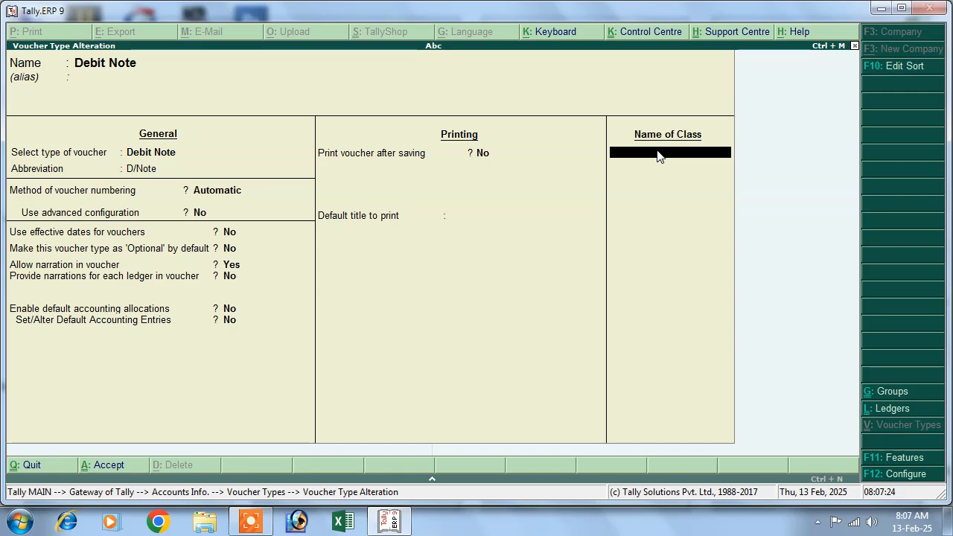
Step: Add a class named Interest Receipt for interest accounting, without compound interest, and save the Debit Note voucher type
{"action": "type", "text": "Interest Receipt"}
{"action": "key", "text": "Return"}
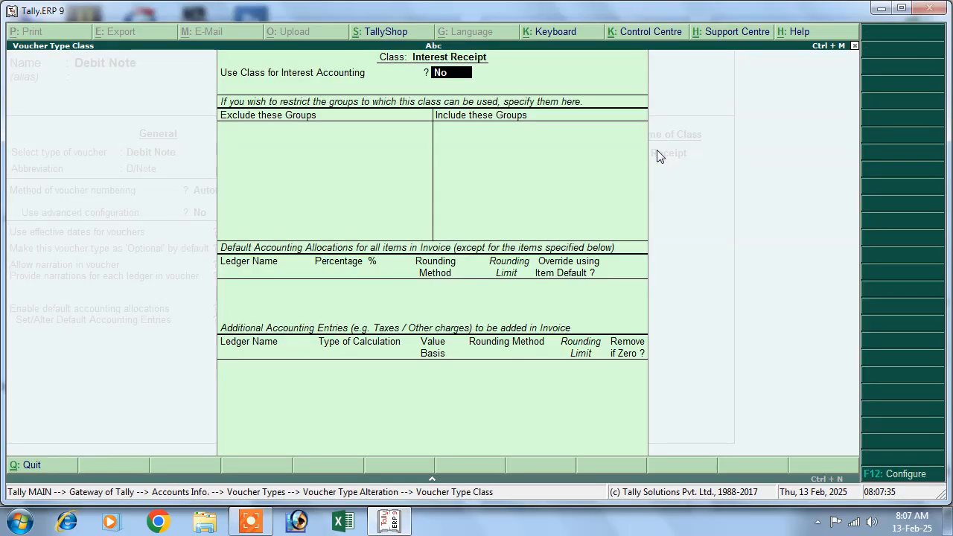
{"action": "type", "text": "y"}
{"action": "key", "text": "Return"}
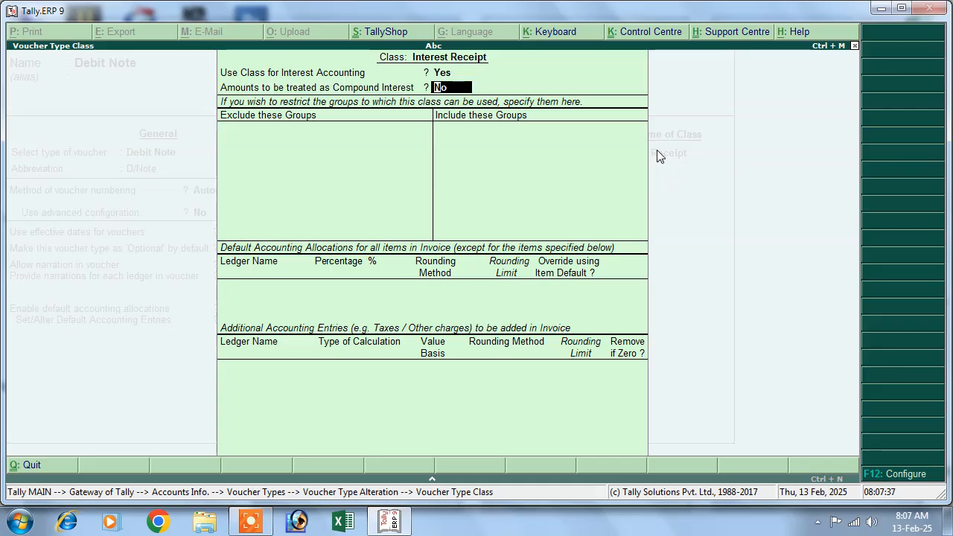
{"action": "key", "text": "Return"}
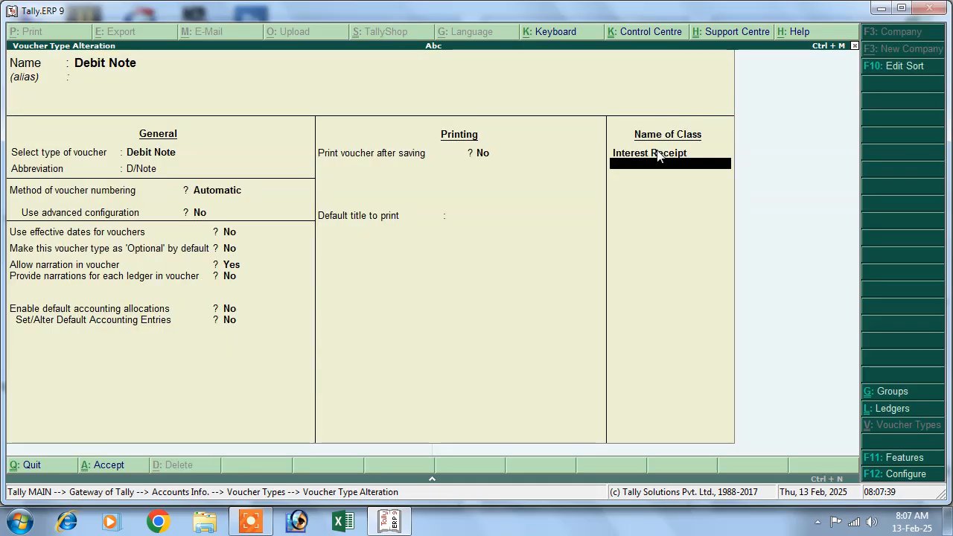
{"action": "key", "text": "Return"}
{"action": "key", "text": "Return"}
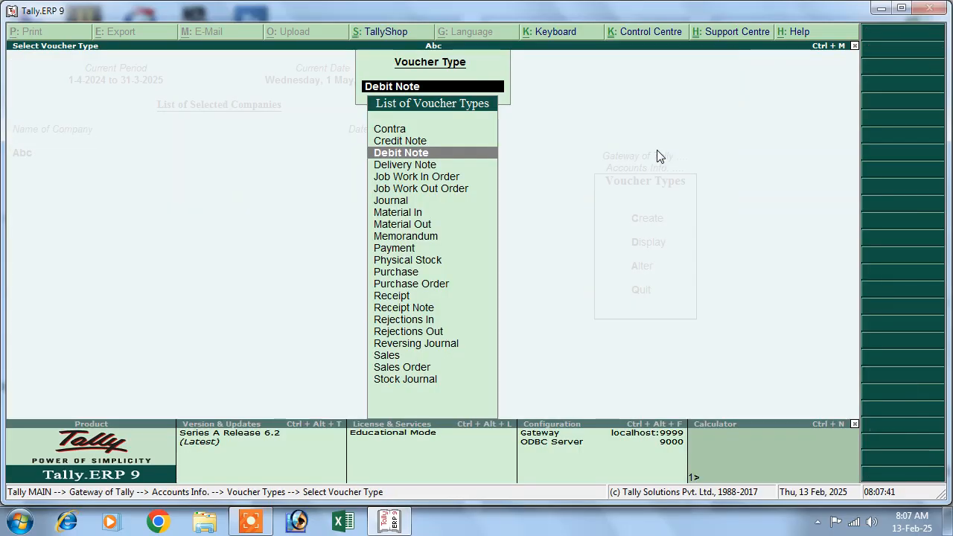
Step: Leave the voucher type menus and open accounting voucher entry
{"action": "key", "text": "Escape"}
{"action": "key", "text": "Escape"}
{"action": "key", "text": "Escape"}
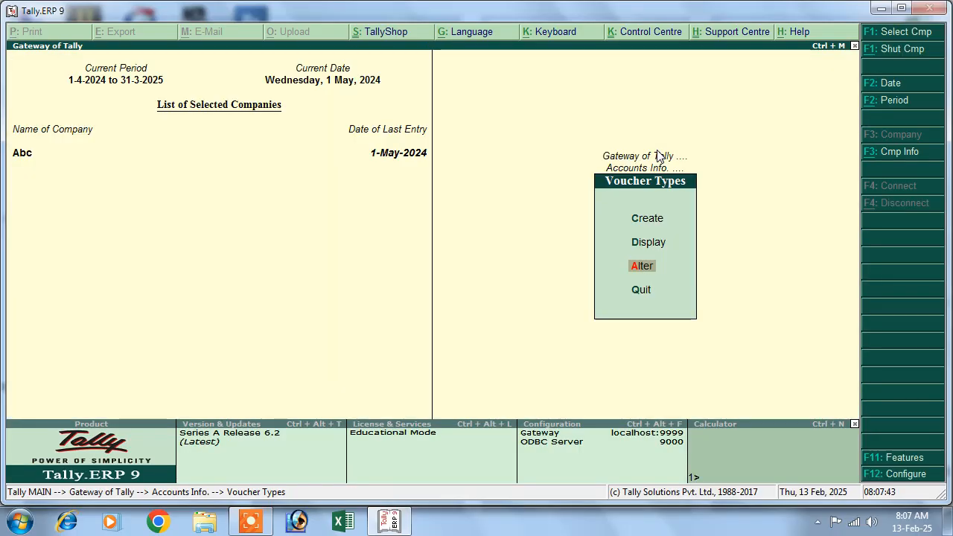
{"action": "key", "text": "Down"}
{"action": "key", "text": "Down"}
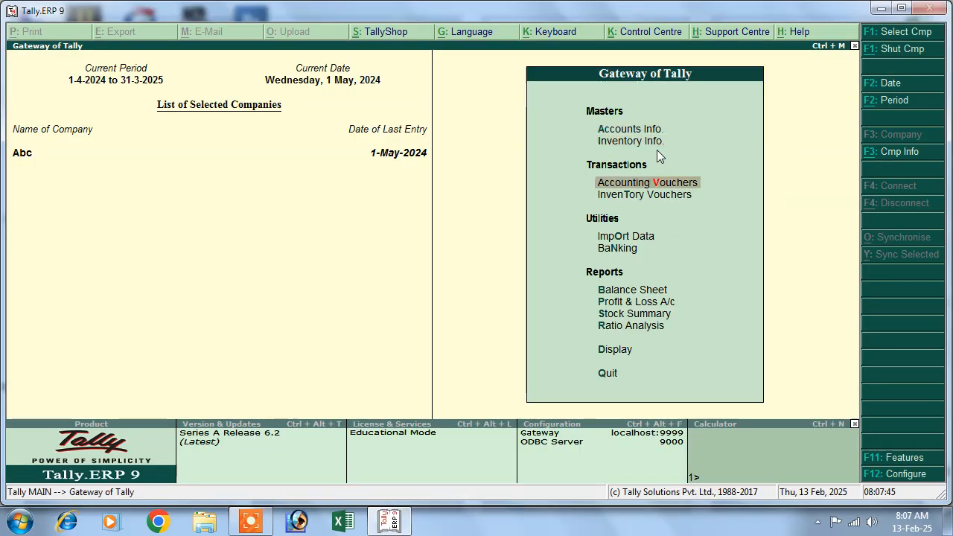
{"action": "key", "text": "Return"}
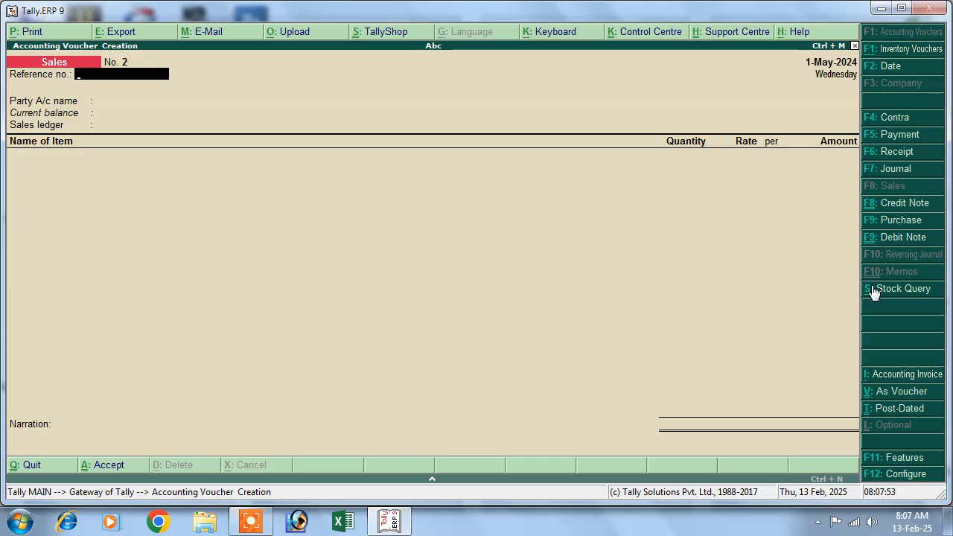
Step: Check the debit and credit note options in the company's accounting features, and leave without changing them
{"action": "left_click", "coordinate": [876, 465]}
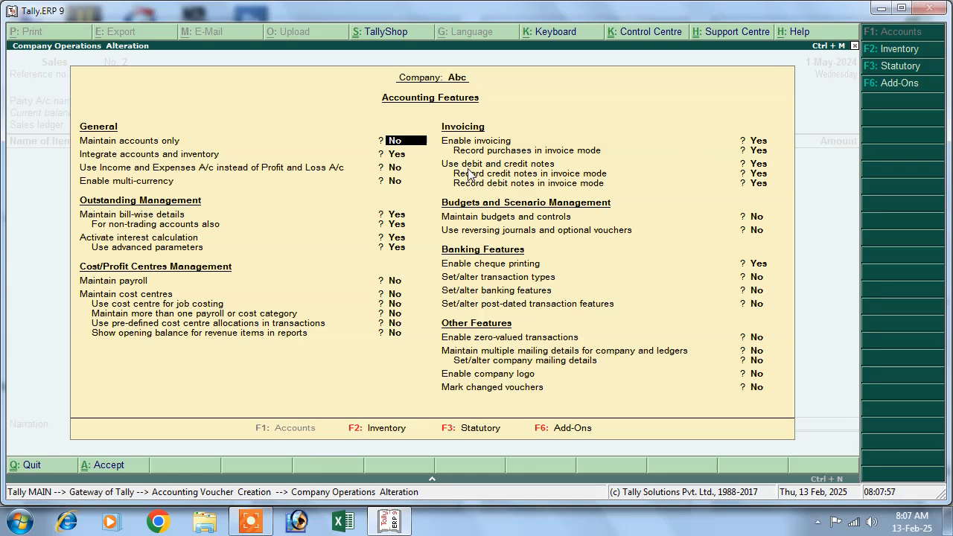
{"action": "left_click", "coordinate": [742, 184]}
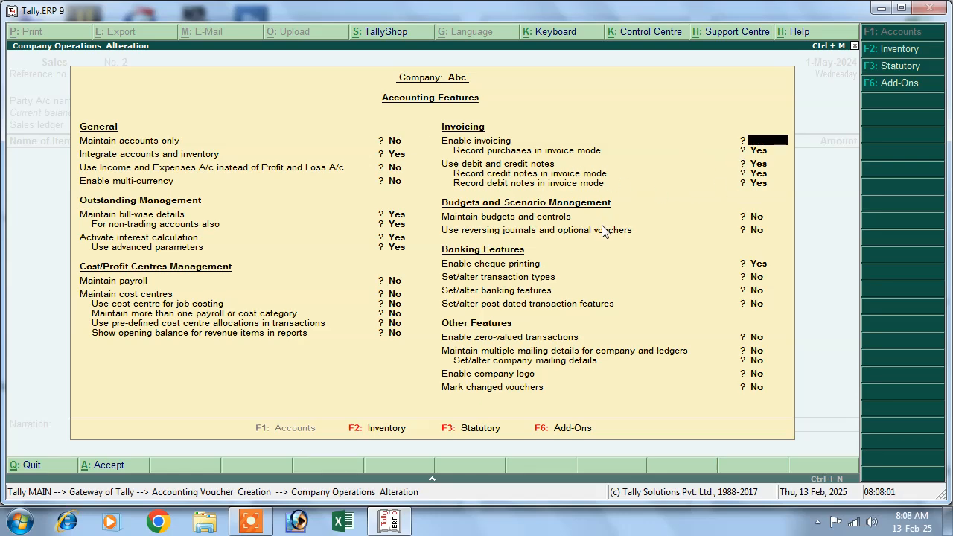
{"action": "key", "text": "Escape"}
{"action": "key", "text": "y"}
Step: Start a debit note with the voucher class Interest Receipt
{"action": "left_click", "coordinate": [899, 243]}
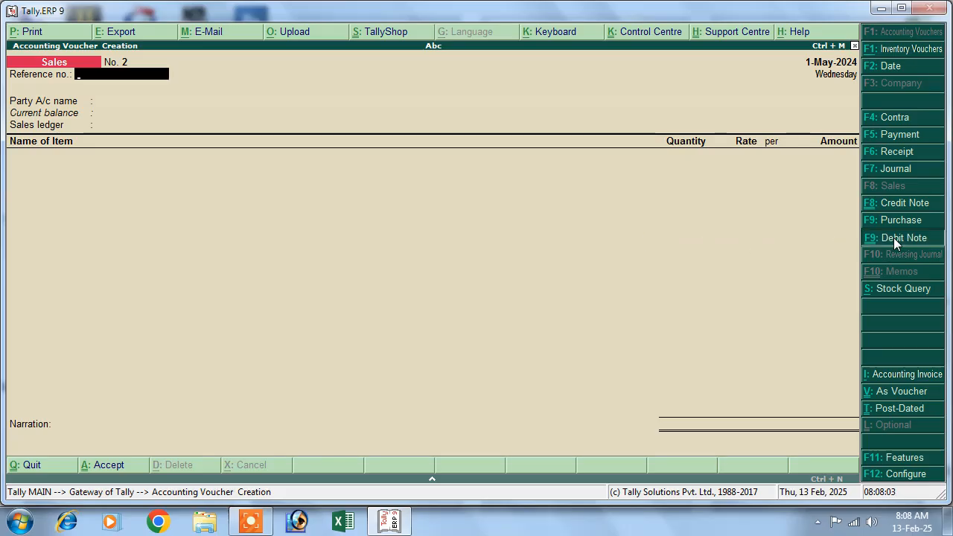
{"action": "left_click", "coordinate": [572, 293]}
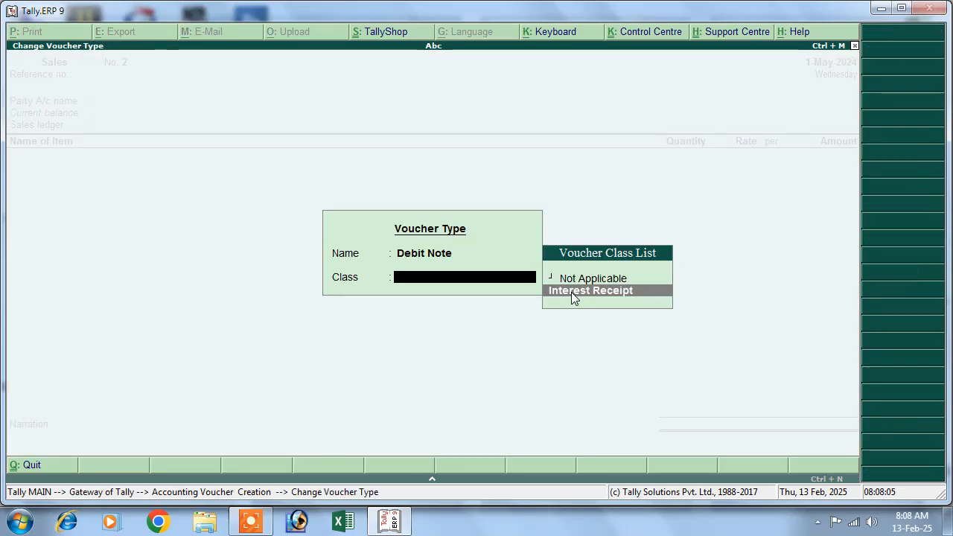
{"action": "left_click", "coordinate": [574, 292]}
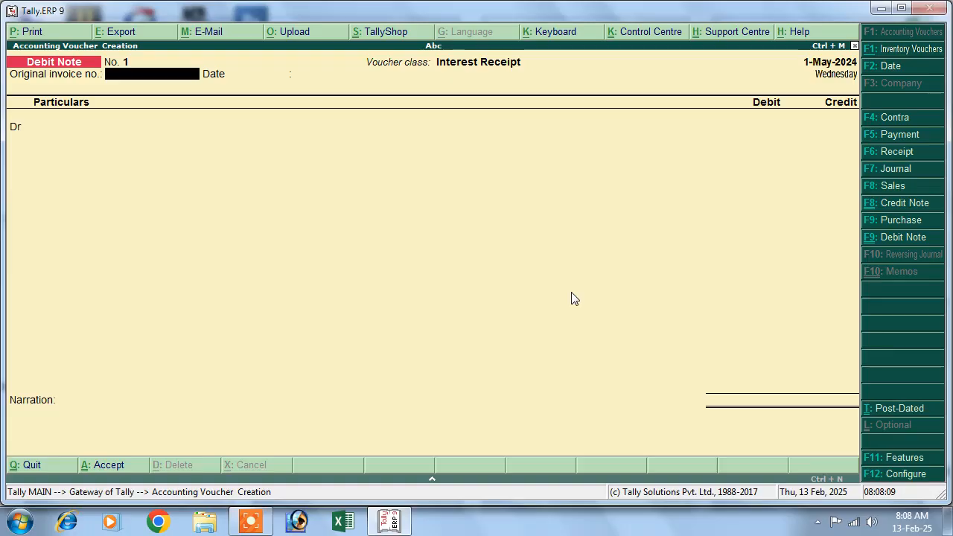
Step: Enter original invoice no. 1 dated 1-Jun-2024 and set the debit note's voucher date to 1-Jun-2024
{"action": "key", "text": "Return"}
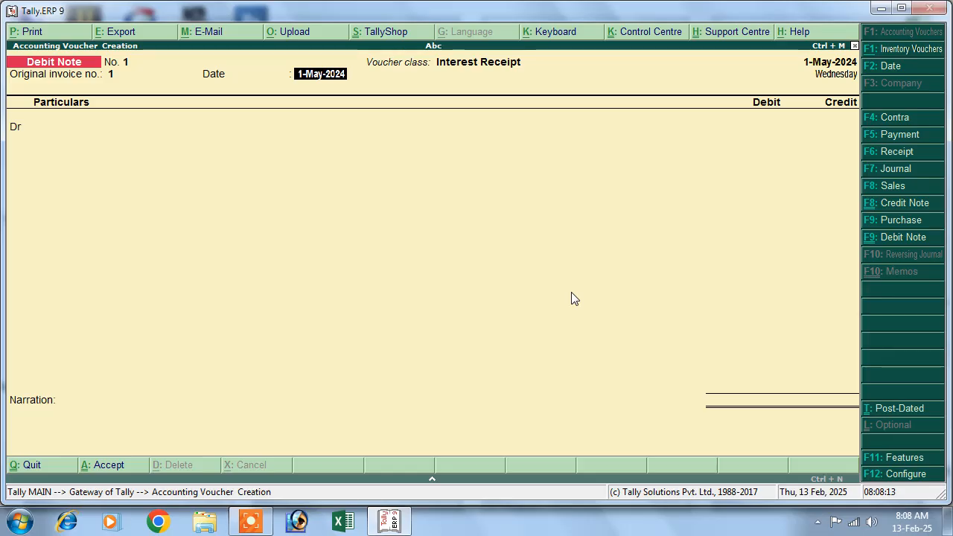
{"action": "type", "text": "1-6"}
{"action": "key", "text": "Return"}
{"action": "key", "text": "F2"}
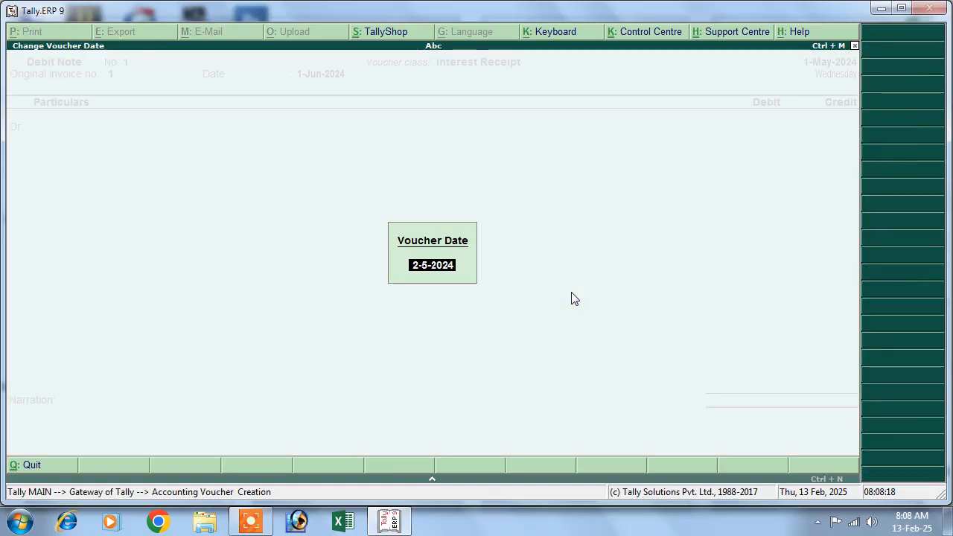
{"action": "type", "text": "1-"}
{"action": "key", "text": "Return"}
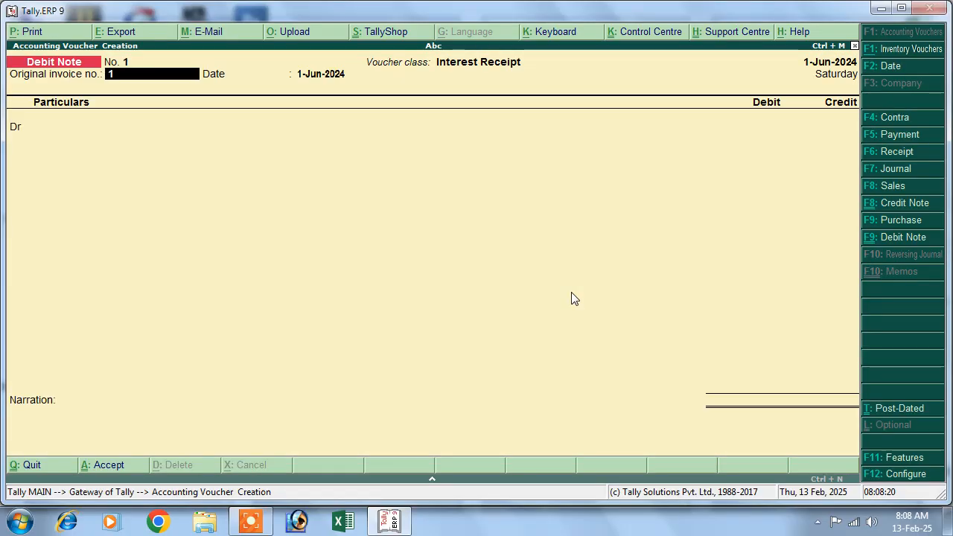
{"action": "key", "text": "Return"}
{"action": "key", "text": "Return"}
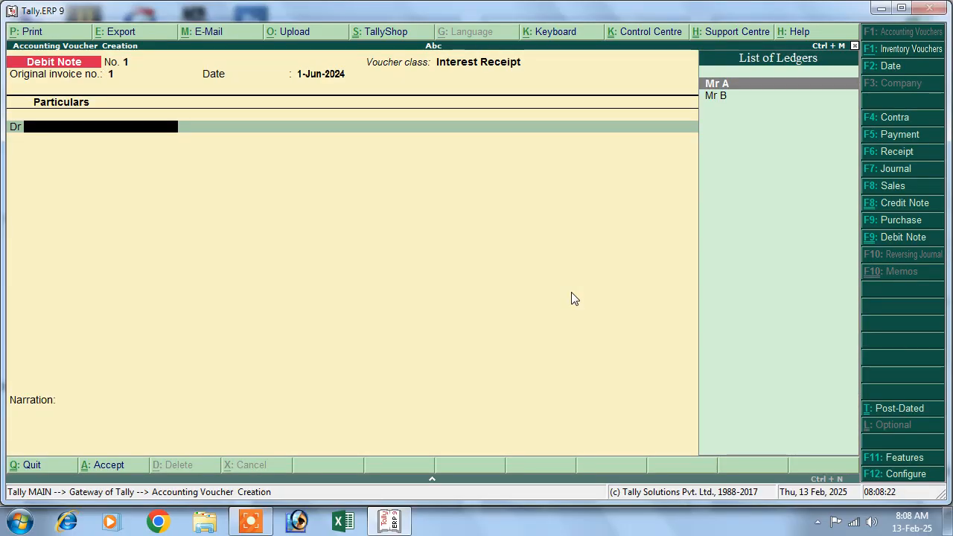
Step: Debit the customer's ledger with the 64,000.00 interest on bill 1
{"action": "key", "text": "Down"}
{"action": "key", "text": "Return"}
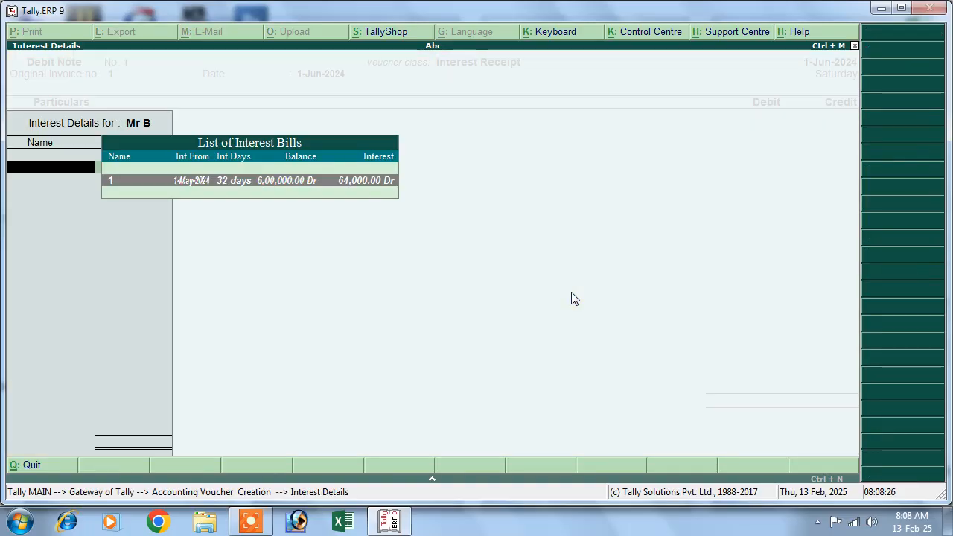
{"action": "key", "text": "Return"}
{"action": "key", "text": "Return"}
{"action": "key", "text": "Return"}
{"action": "key", "text": "Return"}
{"action": "key", "text": "Return"}
{"action": "key", "text": "Return"}
{"action": "key", "text": "Return"}
{"action": "key", "text": "Return"}
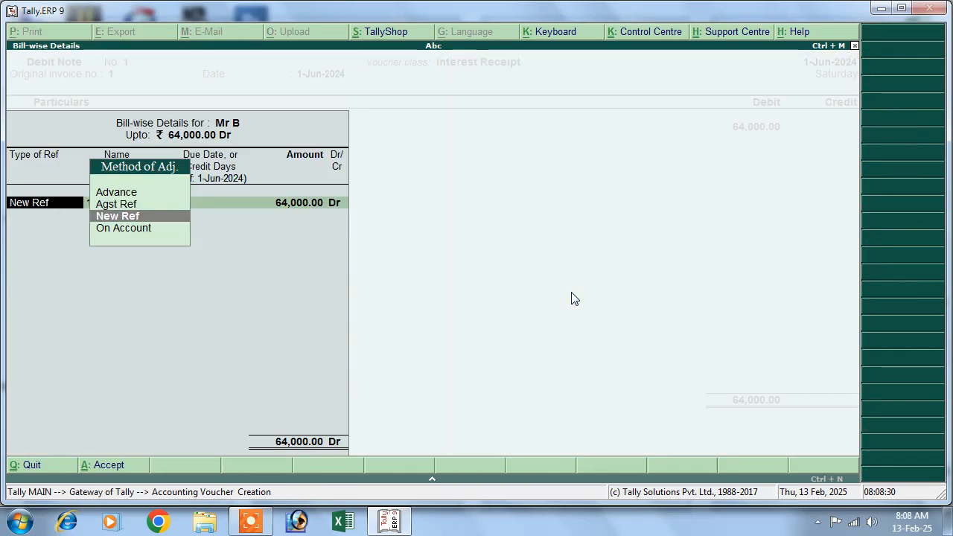
Step: Allocate the 64,000.00 Dr interest to the customer as New Ref 1 with no credit period, and move on to the credit entry
{"action": "key", "text": "Return"}
{"action": "key", "text": "Return"}
{"action": "key", "text": "Return"}
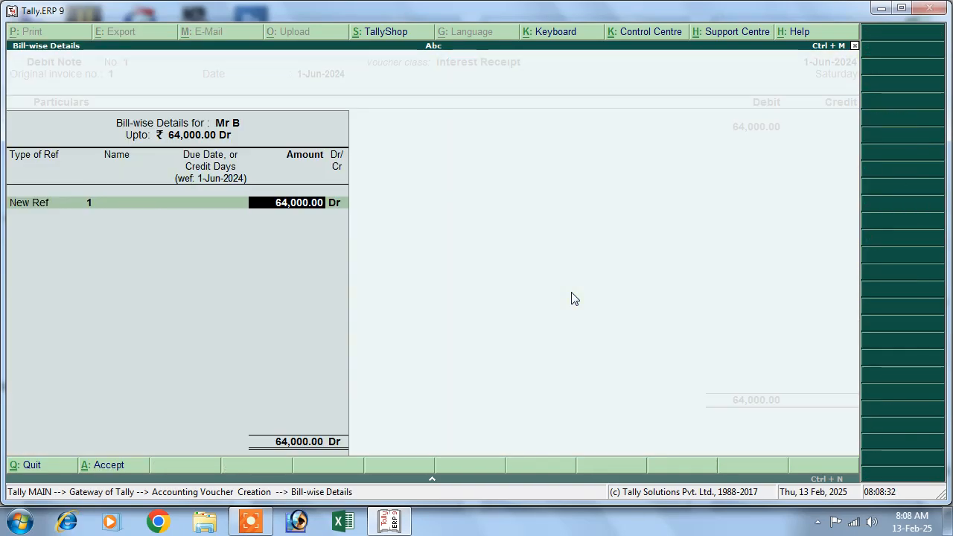
{"action": "key", "text": "Return"}
{"action": "key", "text": "Return"}
{"action": "key", "text": "Return"}
{"action": "key", "text": "Return"}
{"action": "key", "text": "Return"}
{"action": "key", "text": "Return"}
{"action": "key", "text": "Return"}
{"action": "key", "text": "Return"}
{"action": "key", "text": "Return"}
{"action": "key", "text": "Return"}
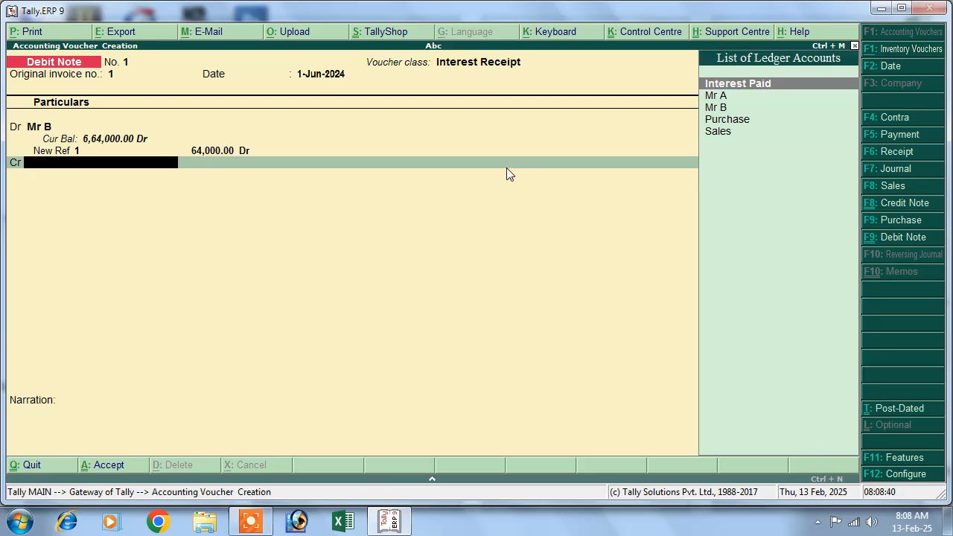
Step: Create a new ledger named Interst Receipt under the Indirect Incomes group for the debit note's credit entry
{"action": "key", "text": "alt+c"}
{"action": "type", "text": "Interst Receipt"}
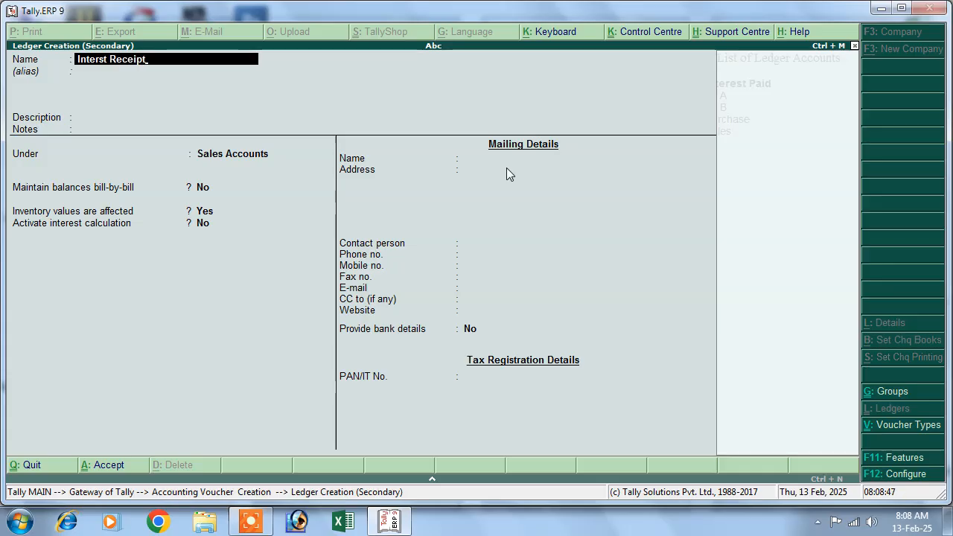
{"action": "key", "text": "Return"}
{"action": "key", "text": "Return"}
{"action": "key", "text": "Return"}
{"action": "key", "text": "Return"}
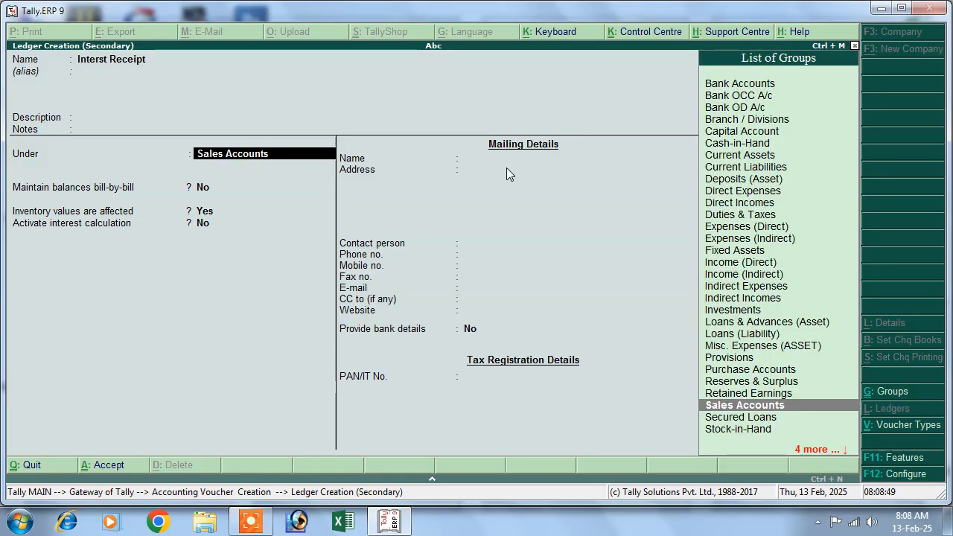
{"action": "type", "text": "i"}
{"action": "key", "text": "Down"}
{"action": "key", "text": "Down"}
{"action": "key", "text": "Down"}
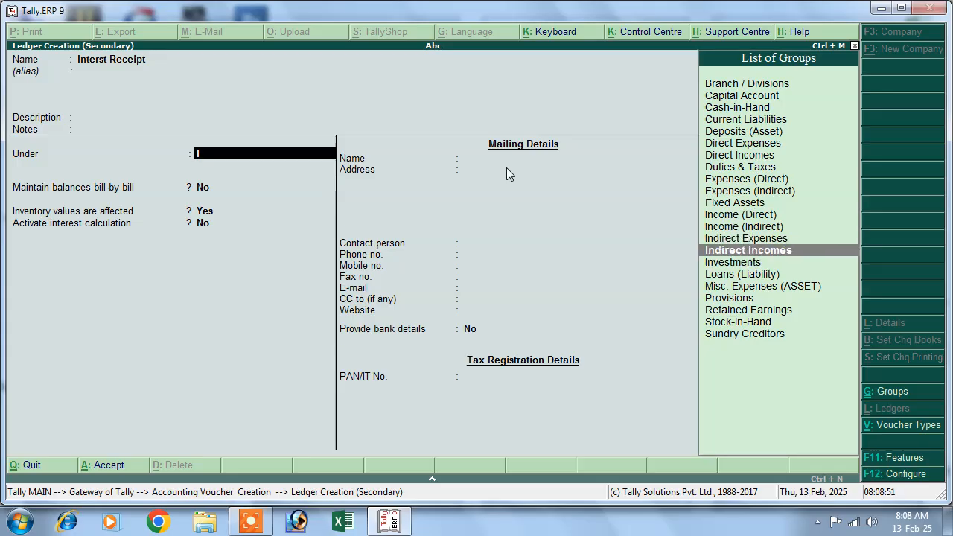
{"action": "key", "text": "Return"}
Step: Keep the new ledger's default balance, interest, mailing and tax details and save it
{"action": "key", "text": "Return"}
{"action": "key", "text": "Return"}
{"action": "key", "text": "Return"}
{"action": "key", "text": "Return"}
{"action": "key", "text": "Return"}
{"action": "key", "text": "Return"}
{"action": "key", "text": "Return"}
{"action": "key", "text": "Return"}
{"action": "key", "text": "Return"}
{"action": "key", "text": "Return"}
{"action": "key", "text": "Return"}
{"action": "key", "text": "Return"}
{"action": "key", "text": "Return"}
{"action": "key", "text": "Return"}
{"action": "key", "text": "Return"}
{"action": "key", "text": "Return"}
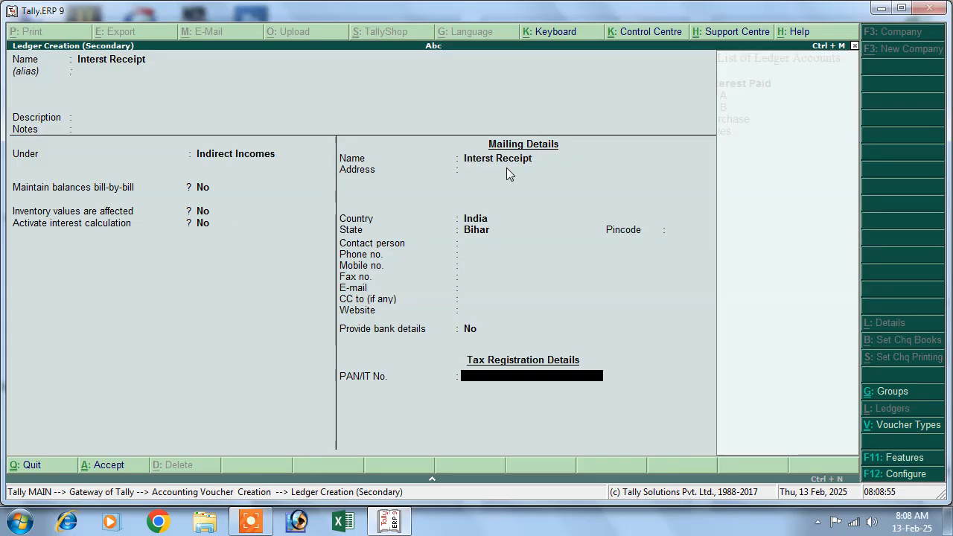
{"action": "key", "text": "ctrl+a"}
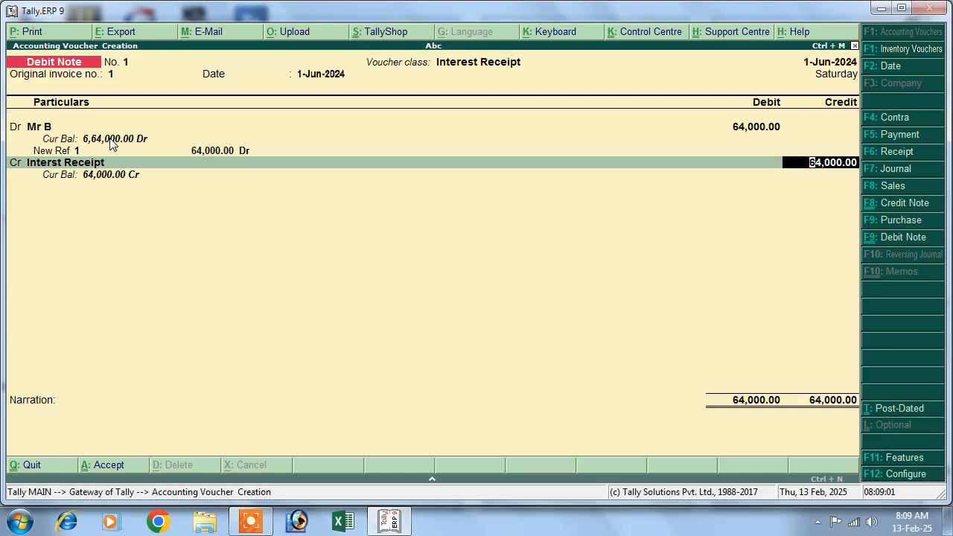
Step: Credit Interst Receipt with 64,000.00, leave the narration empty and save the debit note
{"action": "key", "text": "Return"}
{"action": "key", "text": "Return"}
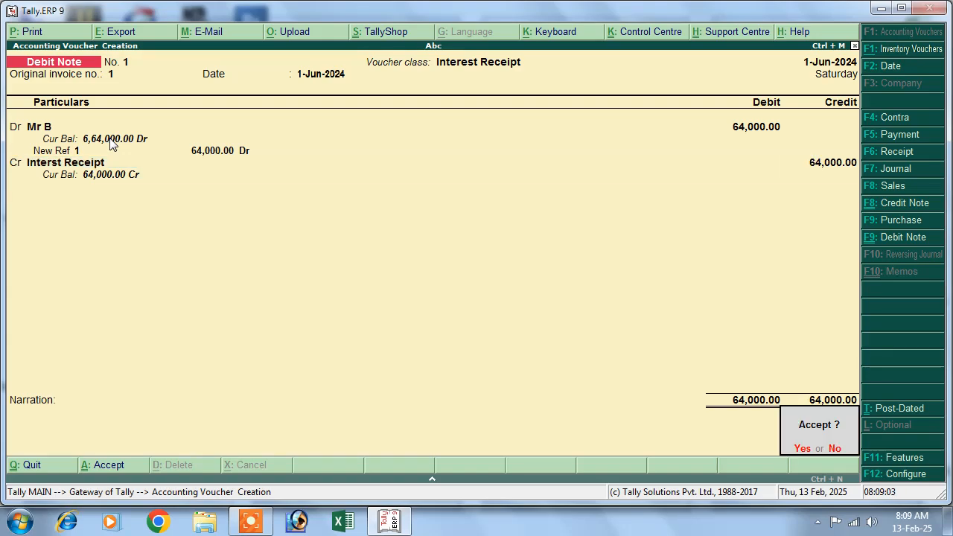
{"action": "key", "text": "Return"}
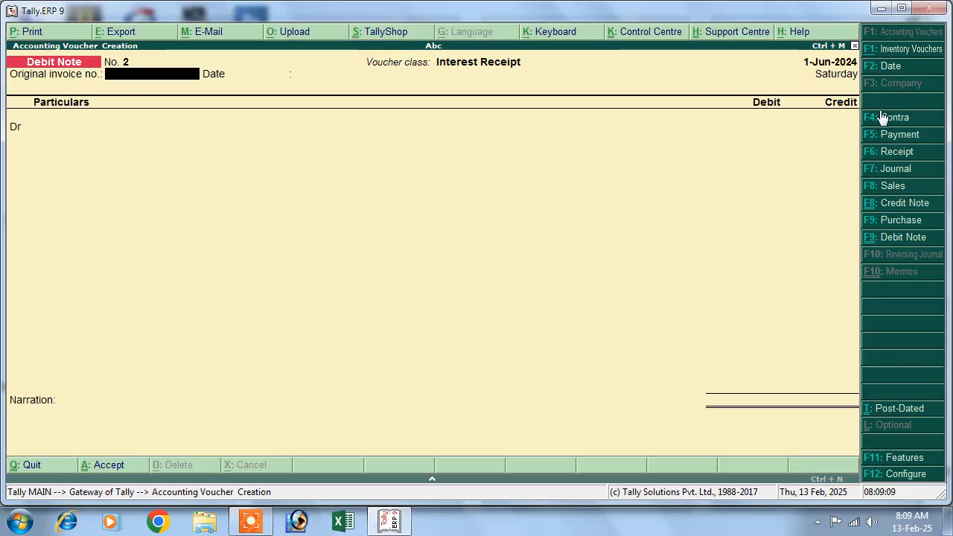
Step: Start a receipt voucher and credit the customer's ledger with 6,64,000.00
{"action": "left_click", "coordinate": [892, 157]}
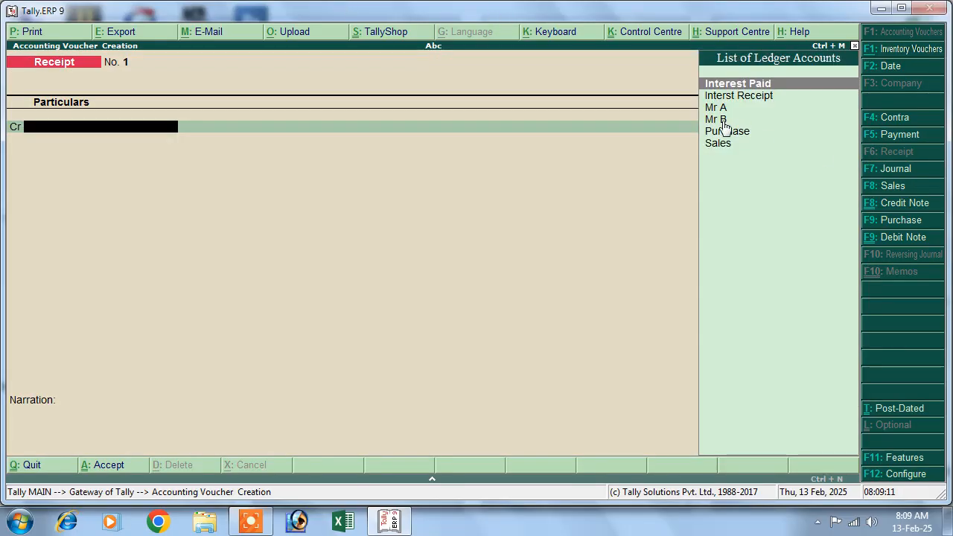
{"action": "key", "text": "Return"}
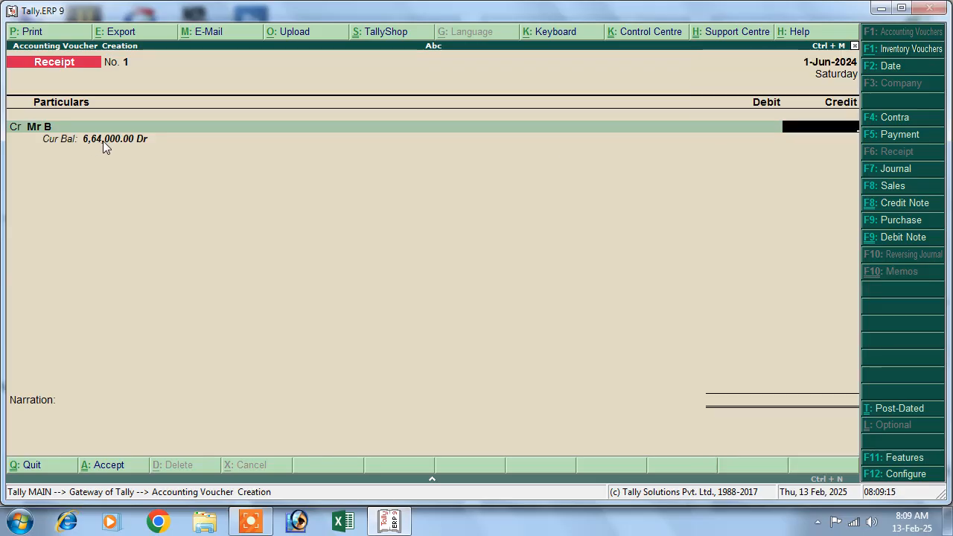
{"action": "type", "text": "6,64,0"}
{"action": "type", "text": "000"}
{"action": "key", "text": "Return"}
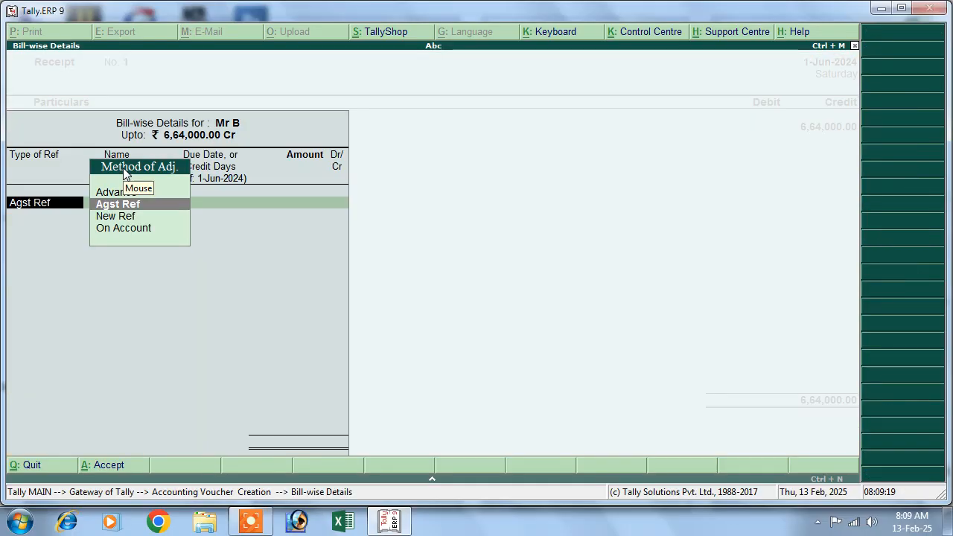
Step: Allocate the 6,64,000.00 Cr receipt to the customer as Agst Ref to bill 1
{"action": "key", "text": "Return"}
{"action": "key", "text": "Return"}
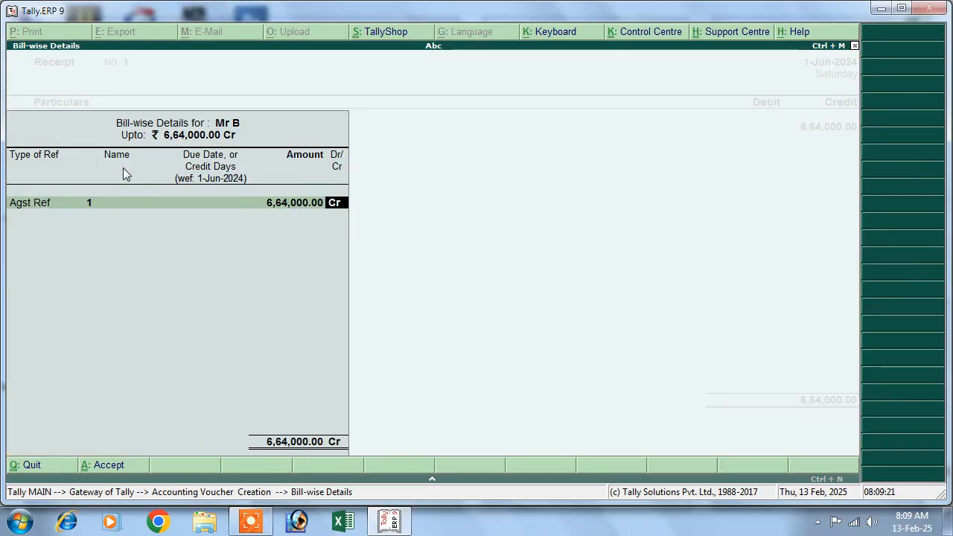
{"action": "key", "text": "Return"}
{"action": "key", "text": "Return"}
{"action": "key", "text": "Return"}
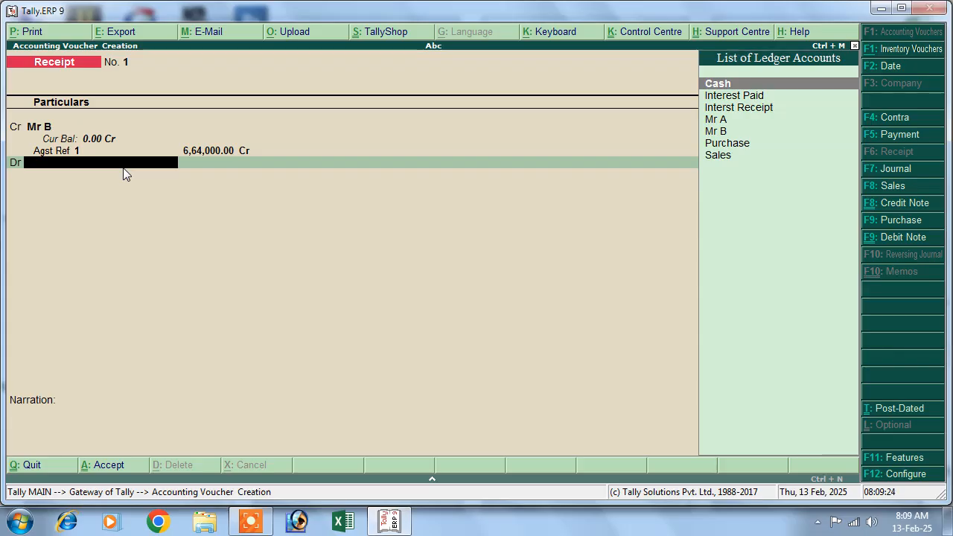
Step: Debit Cash with 6,64,000.00, leave the narration empty and save the receipt voucher
{"action": "key", "text": "Down"}
{"action": "key", "text": "Up"}
{"action": "key", "text": "Return"}
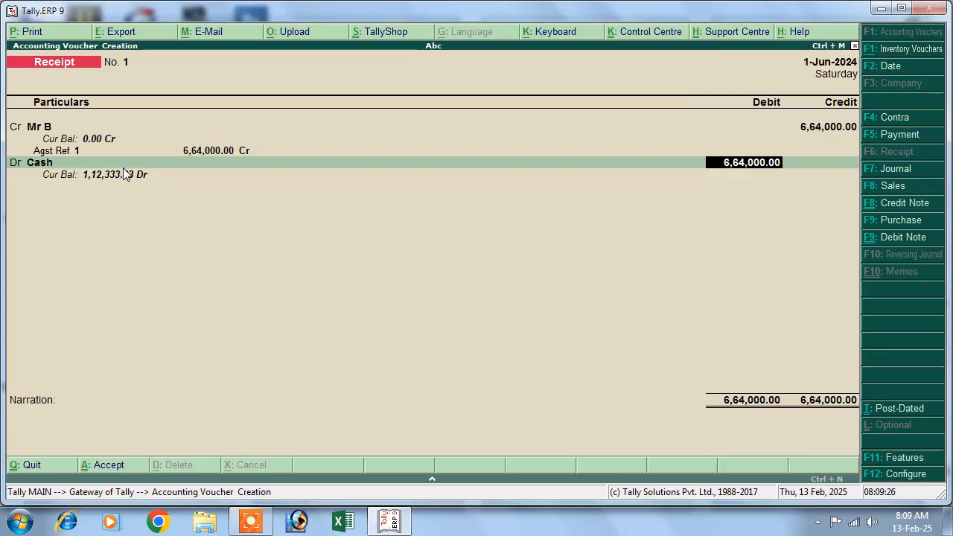
{"action": "key", "text": "Return"}
{"action": "key", "text": "Return"}
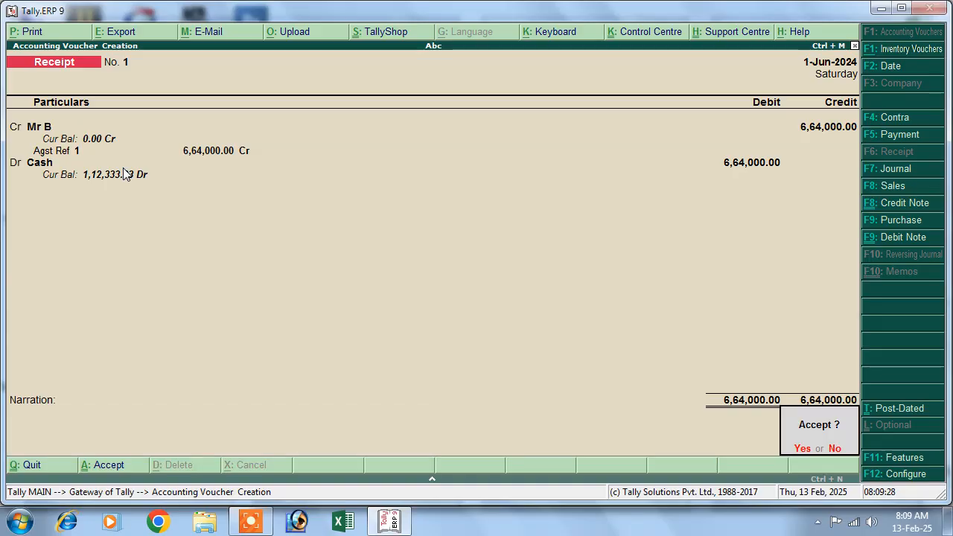
{"action": "key", "text": "Return"}
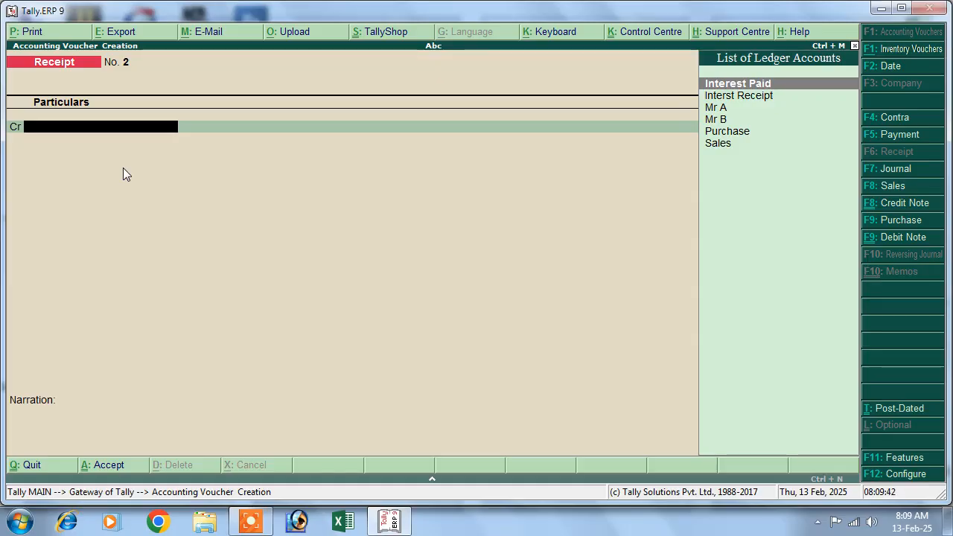
Step: Leave voucher entry and open the Day Book report
{"action": "key", "text": "Escape"}
{"action": "key", "text": "y"}
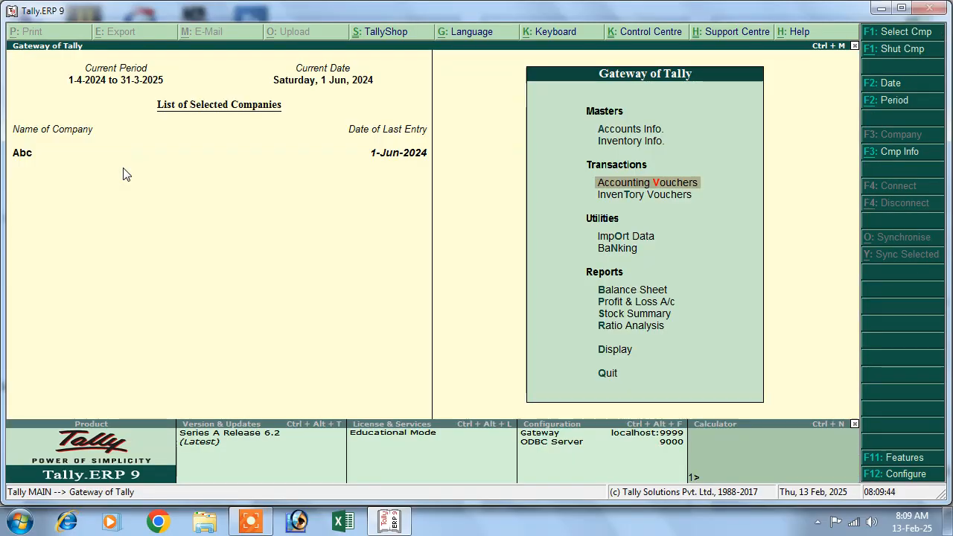
{"action": "key", "text": "Down"}
{"action": "key", "text": "Down"}
{"action": "key", "text": "Down"}
{"action": "key", "text": "Down"}
{"action": "key", "text": "Down"}
{"action": "key", "text": "Down"}
{"action": "key", "text": "Down"}
{"action": "key", "text": "Down"}
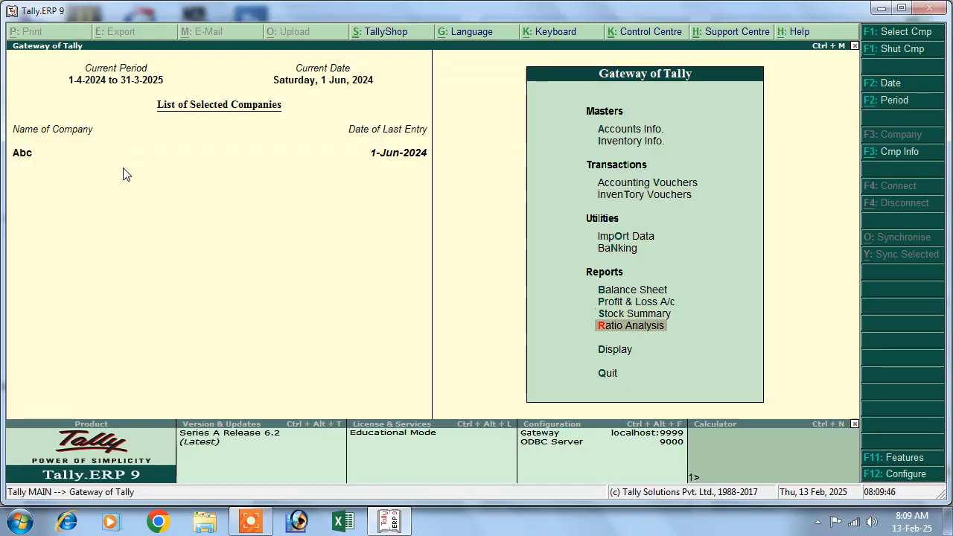
{"action": "key", "text": "Return"}
{"action": "key", "text": "Down"}
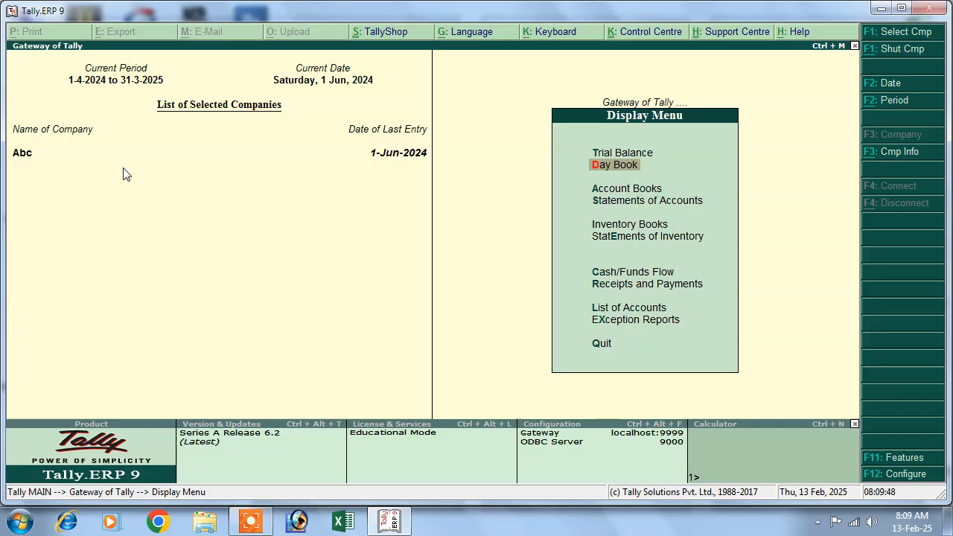
{"action": "key", "text": "Return"}
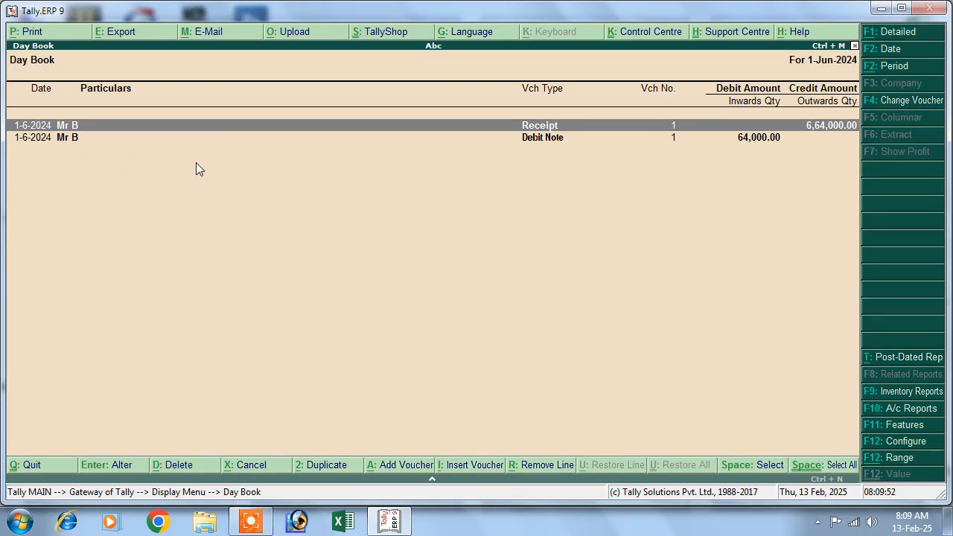
Step: Set the Day Book period from 1-4-2024 to 1-6-2024 to review all the vouchers
{"action": "key", "text": "F2"}
{"action": "type", "text": "1-4"}
{"action": "key", "text": "Return"}
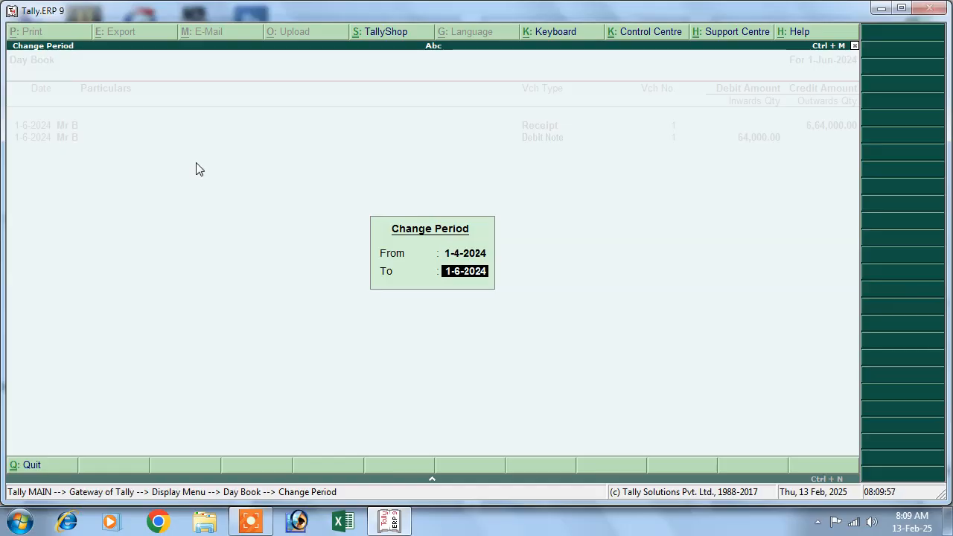
{"action": "key", "text": "Return"}
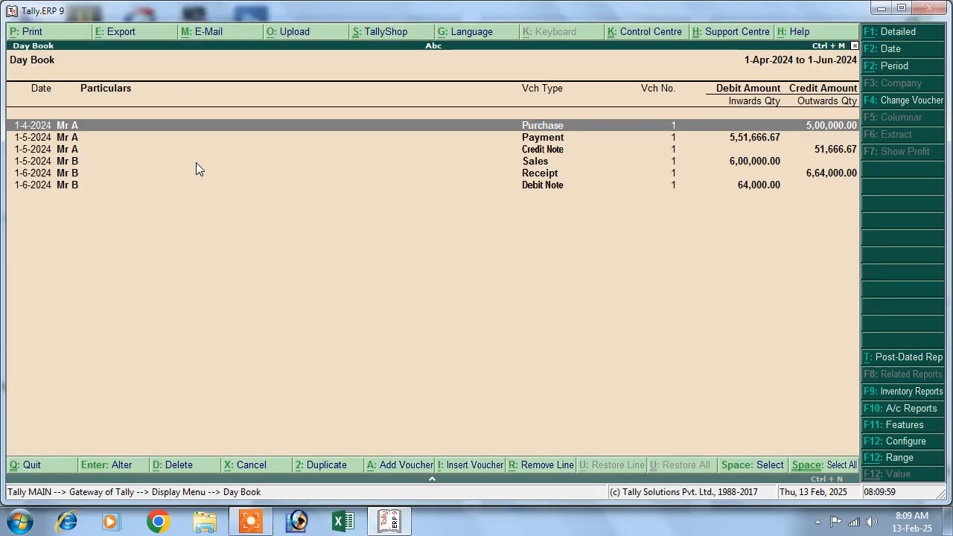